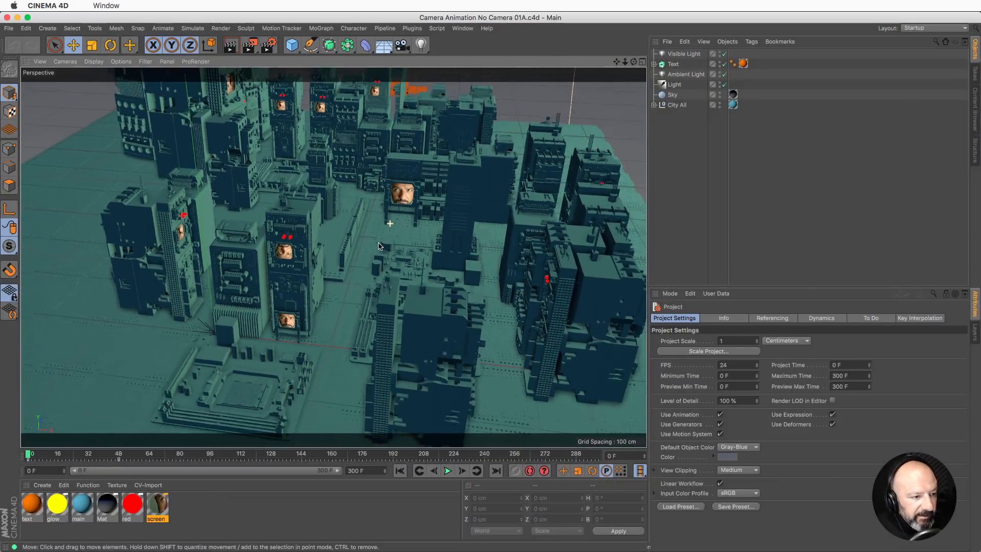
Frame a street-level view into the city and add a first camera there, at about X 105, Y 32, Z -259 cm
alt+drag(379, 246, 377, 226)
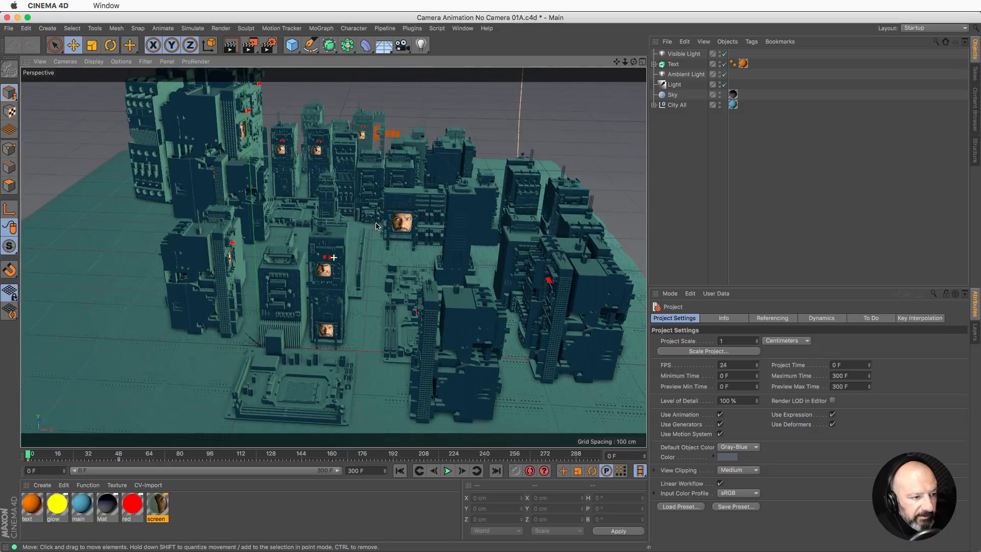
mouse_move(36, 456)
mouse_down()
mouse_move(278, 457)
mouse_move(28, 457)
mouse_up()
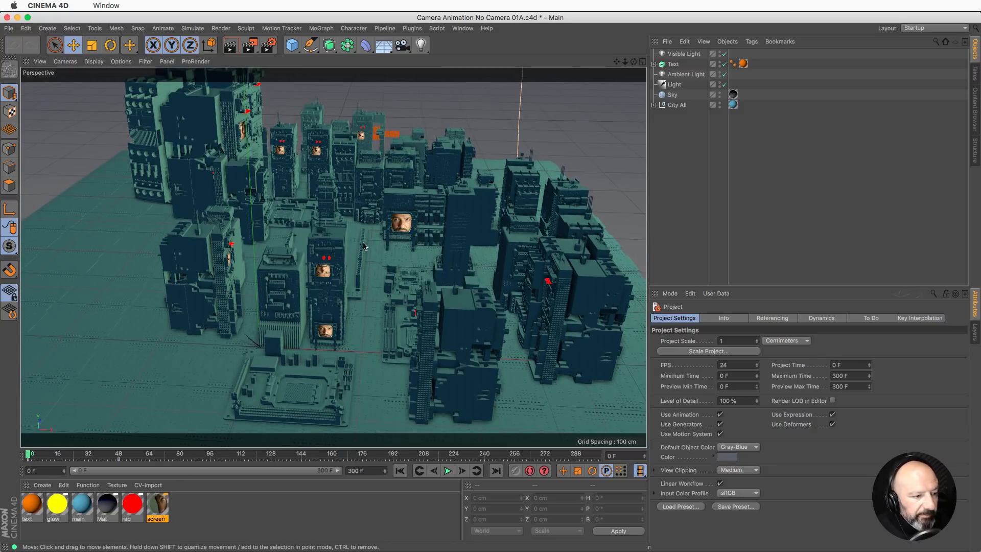
mouse_move(364, 246)
alt+mouse_down()
mouse_move(398, 229)
mouse_move(390, 208)
mouse_move(403, 196)
mouse_move(344, 241)
mouse_move(356, 243)
alt+mouse_up()
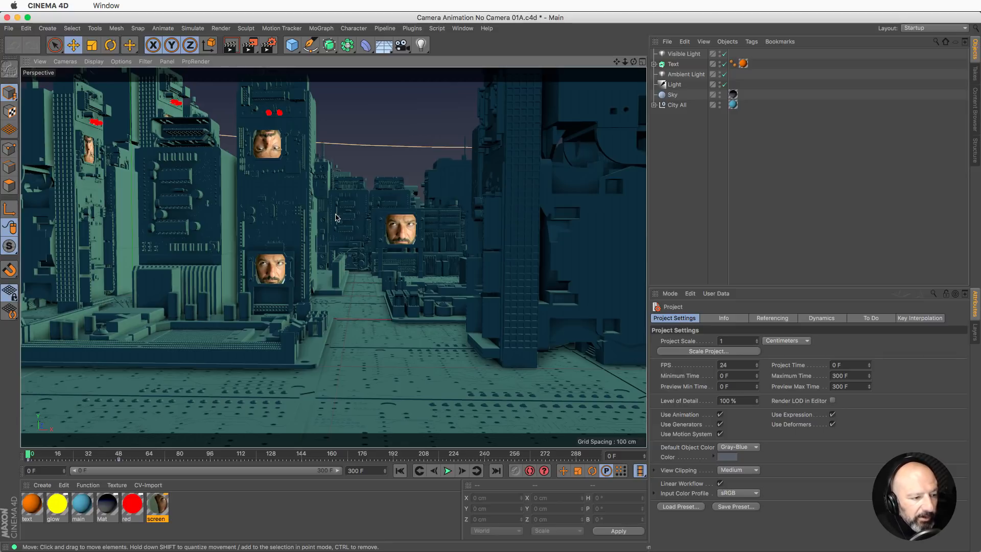
alt+drag(354, 225, 352, 231)
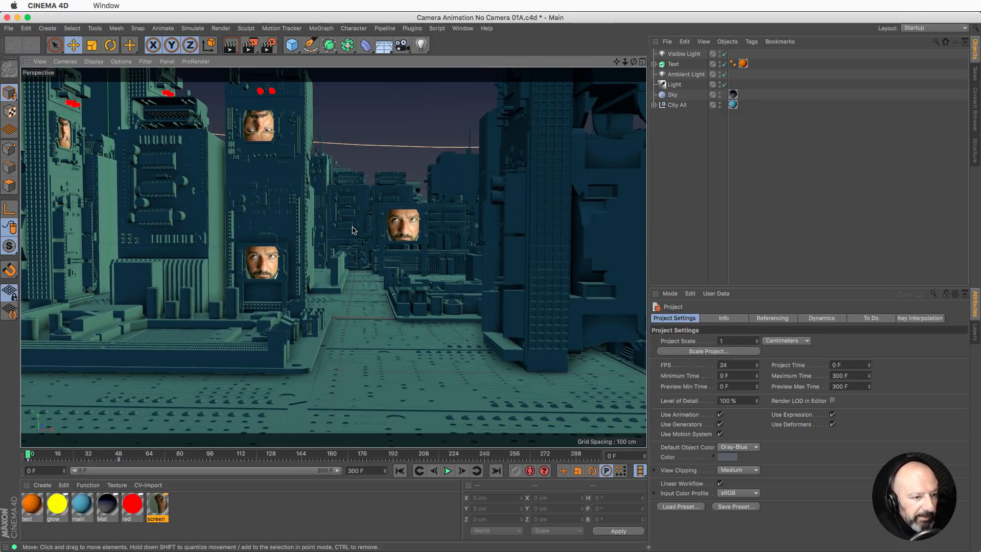
alt+drag(357, 238, 357, 239)
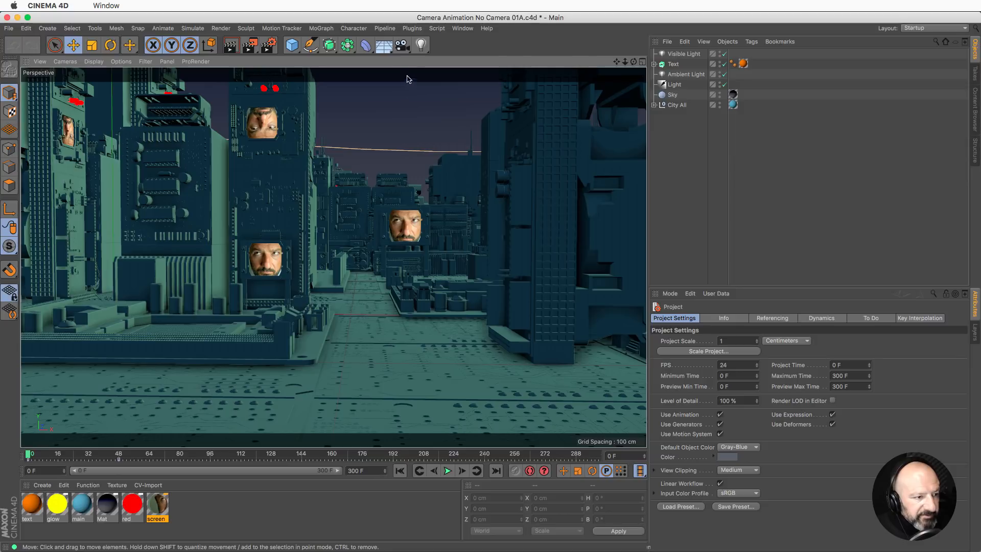
click(403, 45)
Examine the new camera from outside, look through it, and return to the editor view
scroll(448, 252, down, 3)
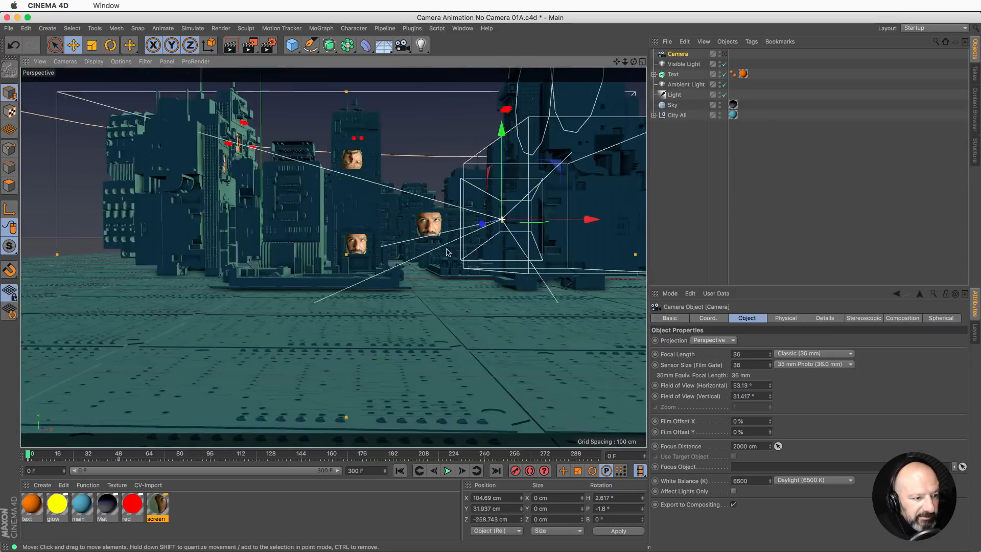
alt+drag(448, 252, 402, 235)
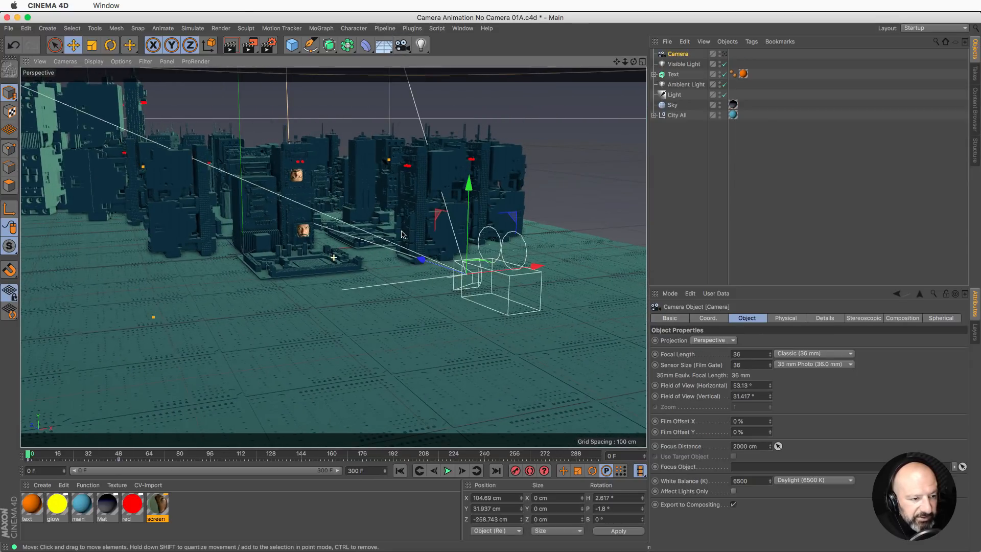
click(725, 54)
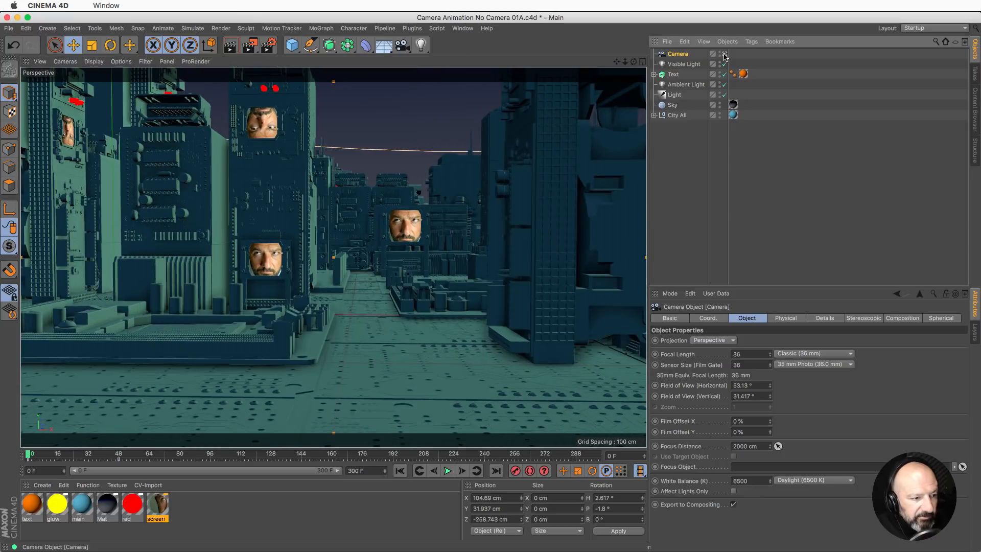
click(725, 55)
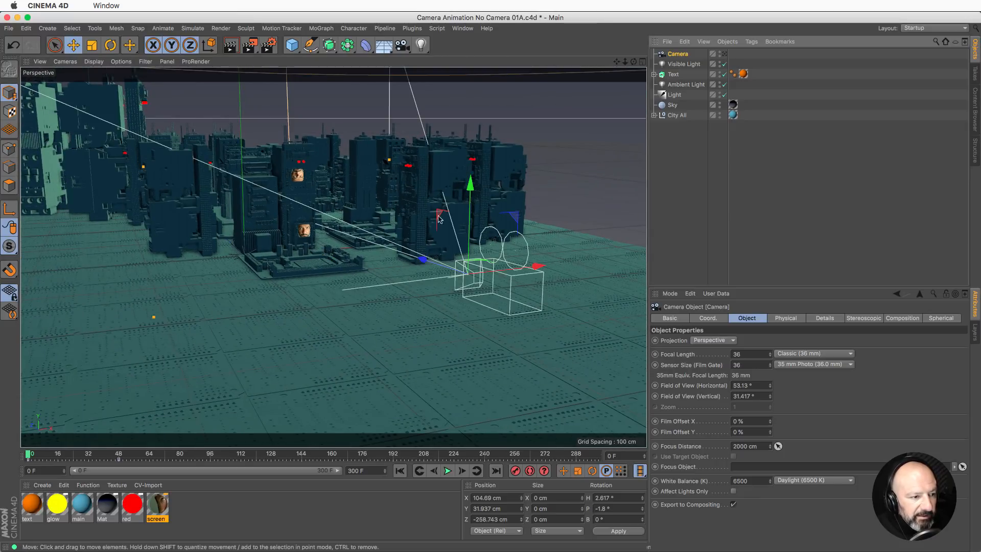
Add a second camera inside the city, looking along the row of open boxes, at about X 90, Y 26, Z 101 cm
alt+drag(330, 216, 394, 263)
scroll(411, 218, up, 10)
click(402, 45)
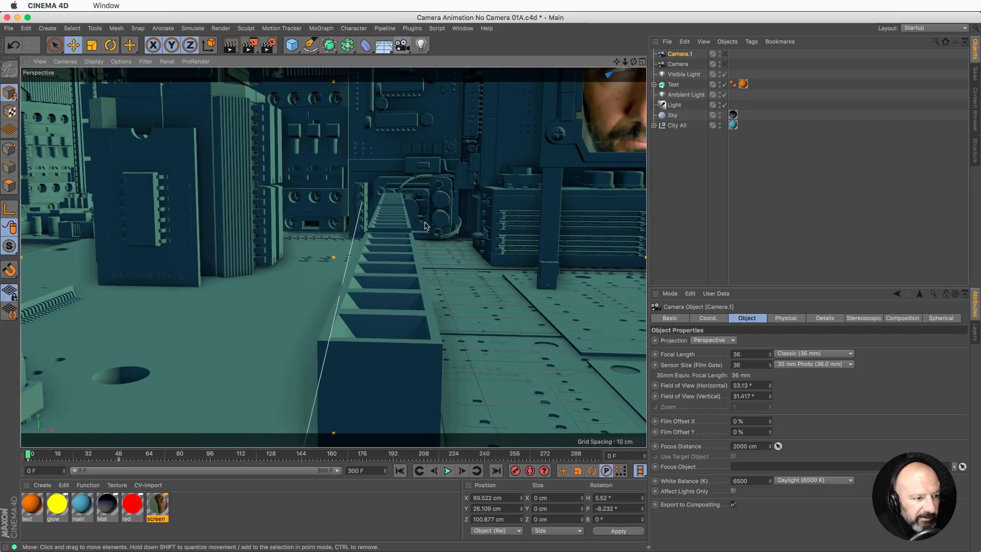
Add a third camera close above the row of open boxes, aimed at the machinery ahead, at about X 89, Y 21, Z 224 cm
alt+right_drag(394, 195, 521, 202)
alt+drag(332, 256, 445, 239)
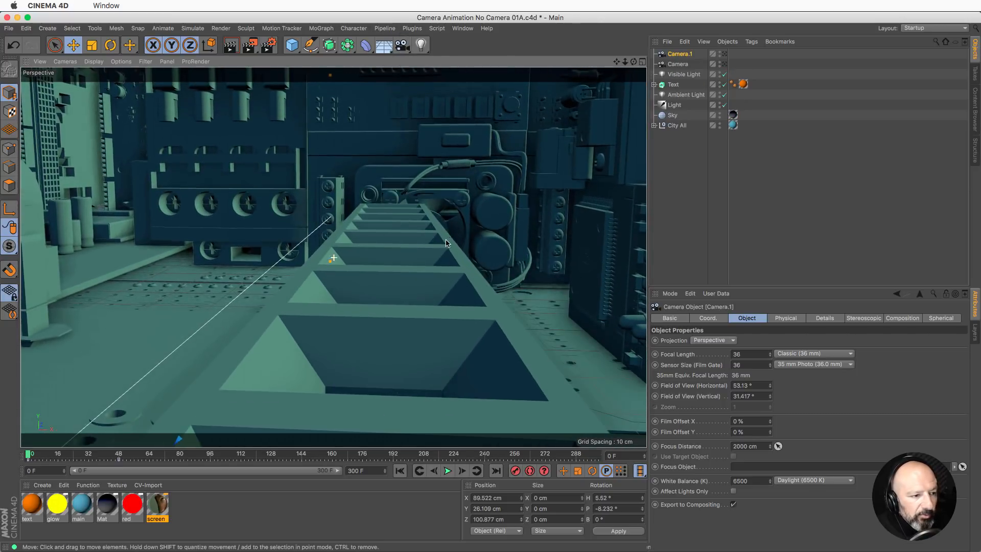
alt+right_drag(392, 217, 426, 221)
alt+drag(404, 228, 405, 248)
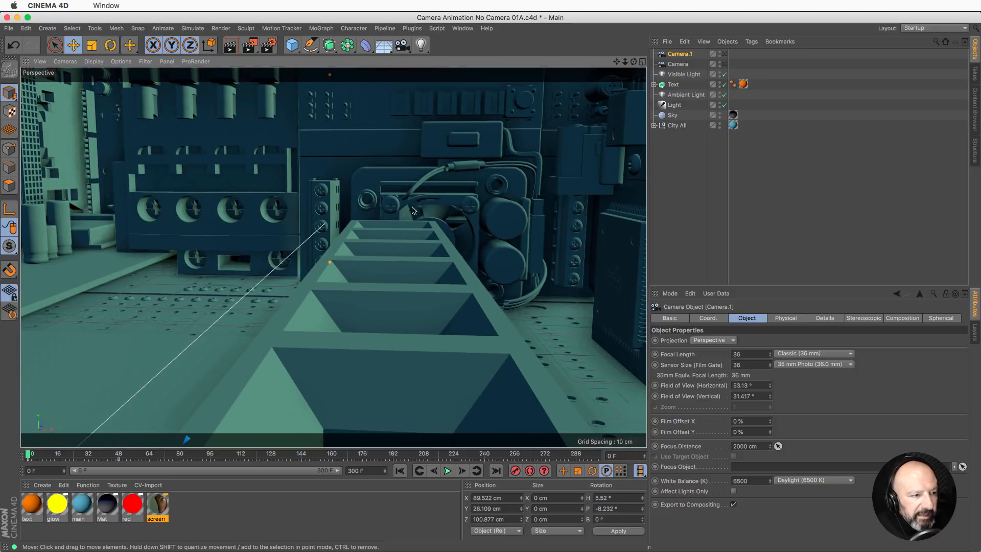
alt+drag(413, 209, 399, 234)
mouse_move(392, 214)
alt+right_down()
mouse_move(434, 216)
mouse_move(393, 215)
alt+right_up()
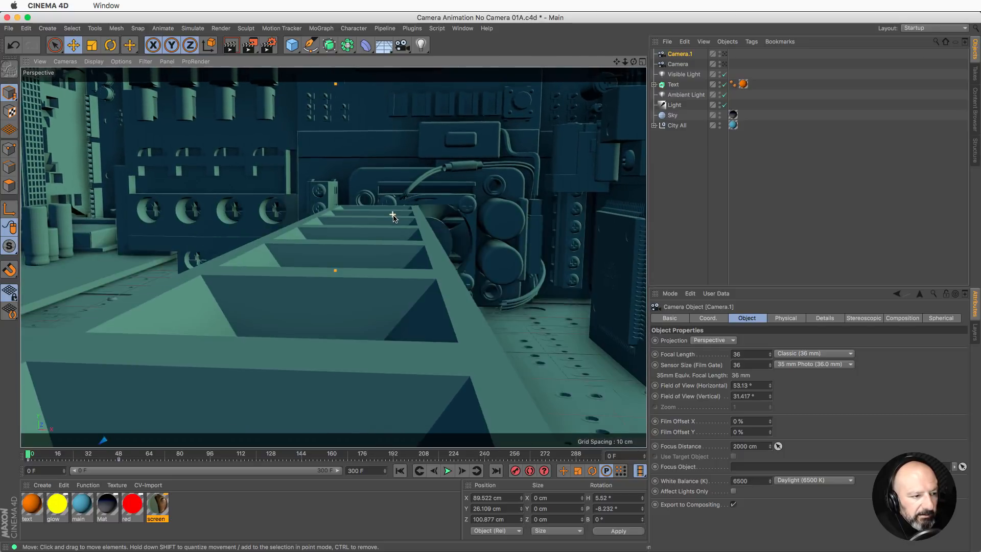
alt+drag(393, 215, 397, 216)
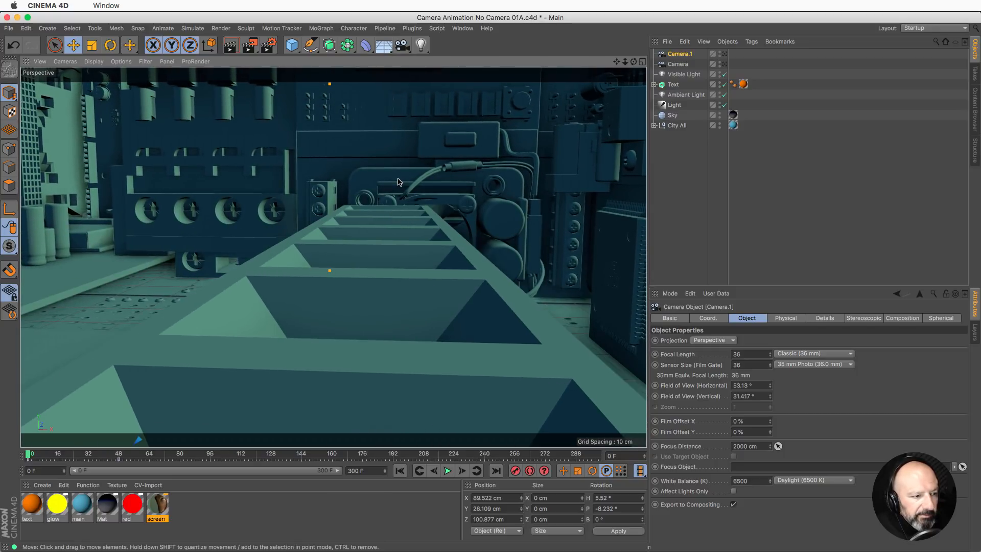
alt+drag(399, 181, 398, 181)
alt+drag(415, 231, 416, 232)
click(403, 45)
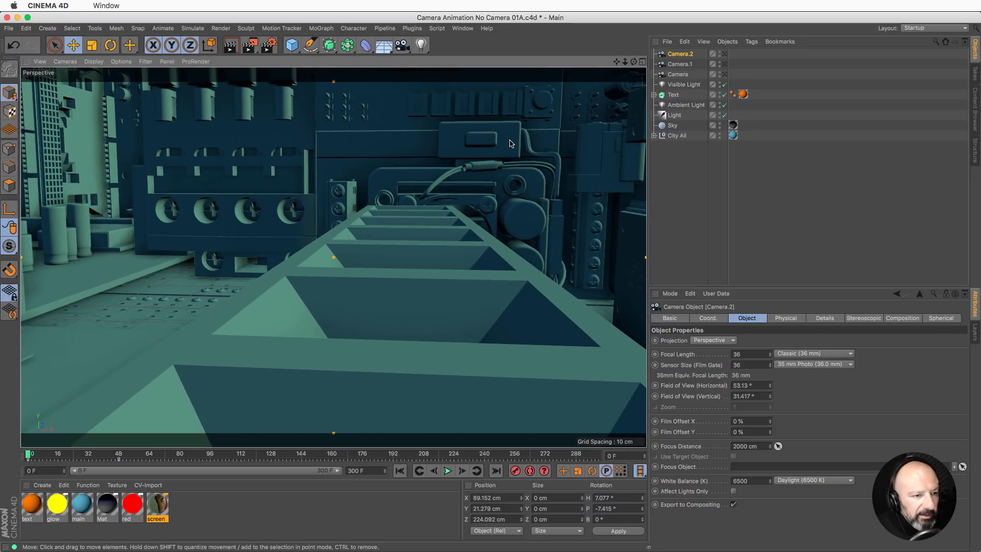
Add a fourth camera facing the tall circuit-board building, at about X 23, Y 30, Z 331 cm
alt+right_drag(356, 157, 286, 162)
alt+drag(286, 162, 225, 182)
alt+right_drag(226, 182, 297, 192)
alt+drag(296, 192, 310, 174)
alt+right_drag(311, 173, 313, 173)
alt+drag(313, 173, 378, 196)
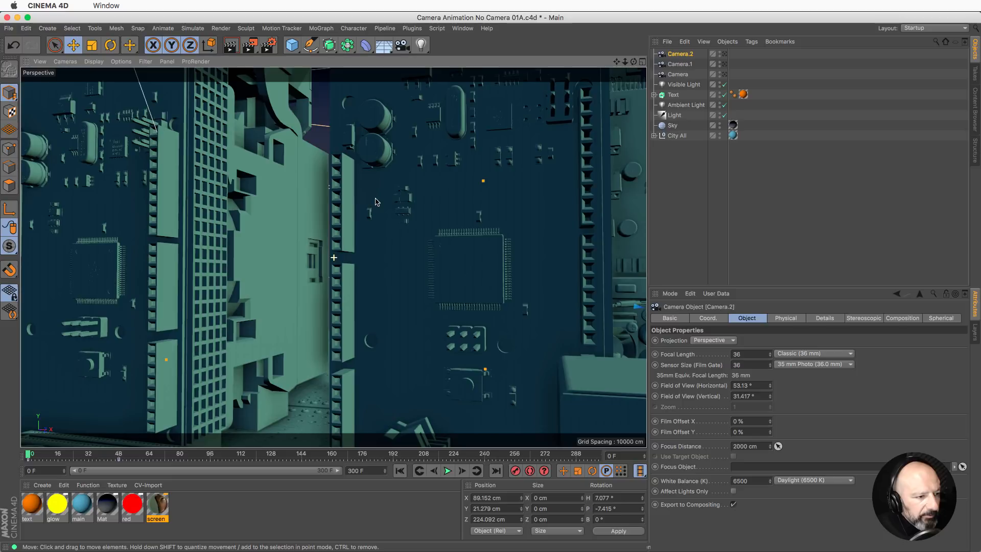
click(404, 48)
Add two more cameras further between the buildings, at about X 30, Y 32, Z 385 cm and X 91, Y 35, Z 490 cm
alt+drag(334, 257, 501, 245)
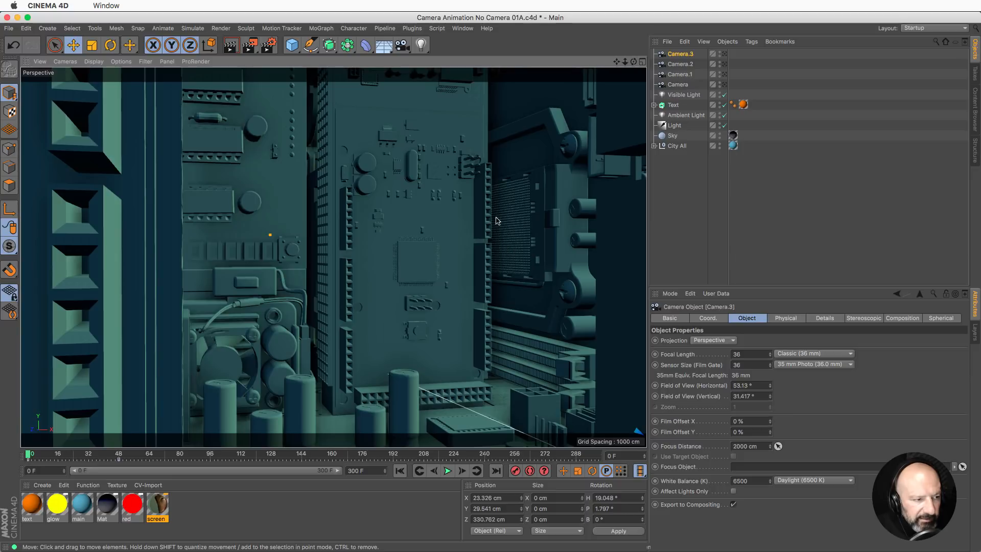
click(402, 45)
alt+right_drag(503, 241, 595, 246)
alt+drag(595, 246, 478, 274)
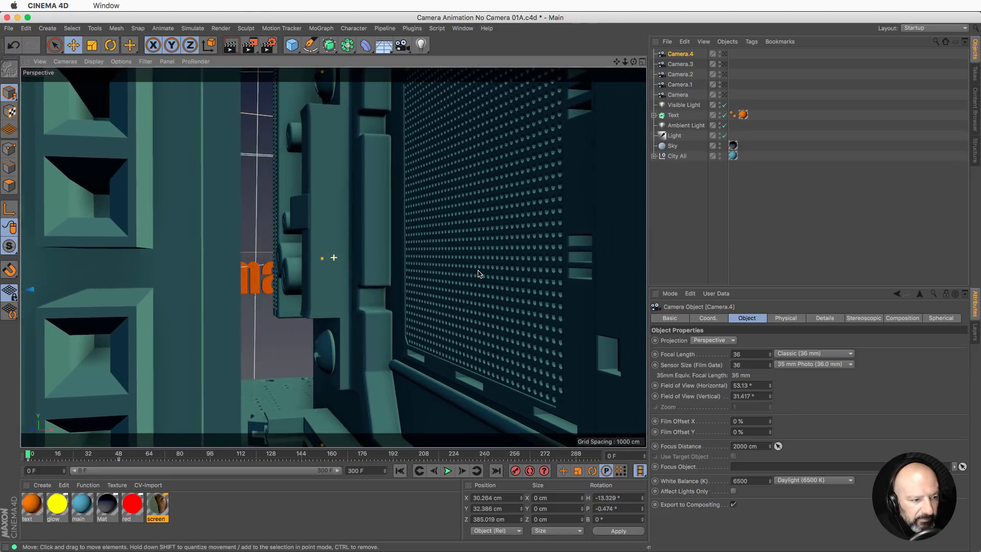
click(402, 46)
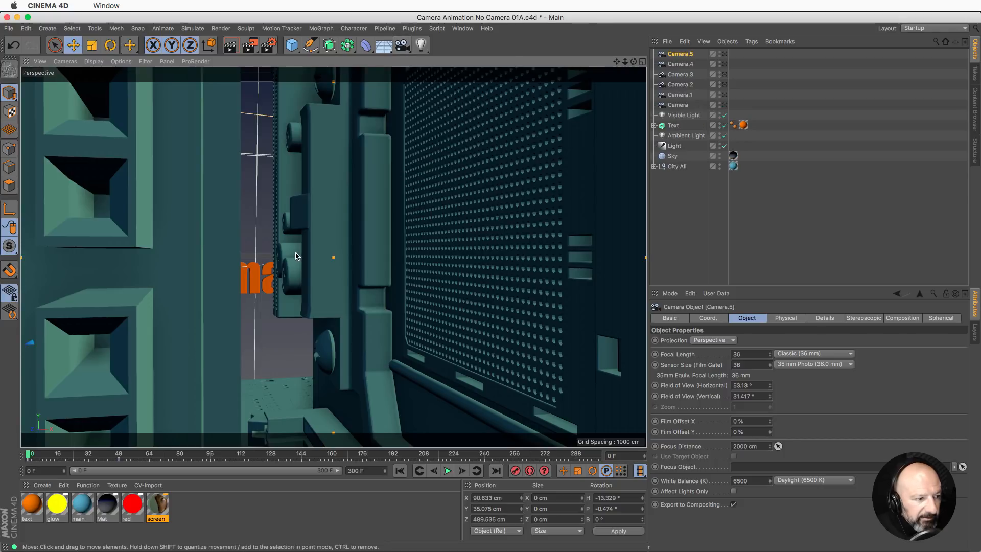
Add a seventh camera framing part of the orange text beside the large cylinders, at about X 96, Y 33, Z 544 cm
alt+drag(341, 253, 276, 271)
alt+right_drag(276, 271, 297, 267)
mouse_move(286, 264)
alt+mouse_down()
mouse_move(270, 263)
mouse_move(289, 262)
mouse_move(284, 255)
alt+mouse_up()
click(402, 46)
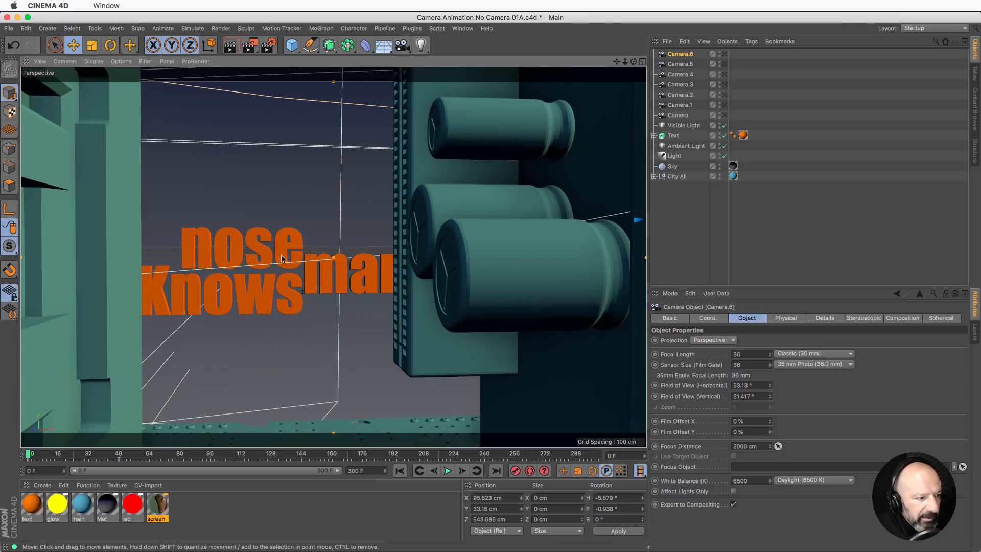
Add an eighth camera framing the complete orange text head-on, at about X 98, Y 25, Z 627 cm
alt+right_drag(276, 261, 337, 262)
alt+middle_drag(286, 284, 340, 238)
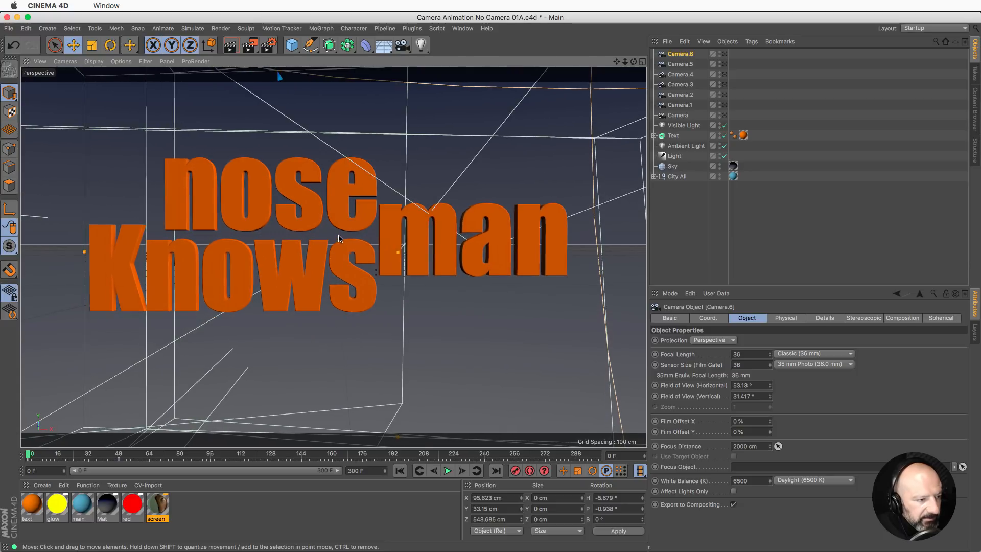
click(403, 46)
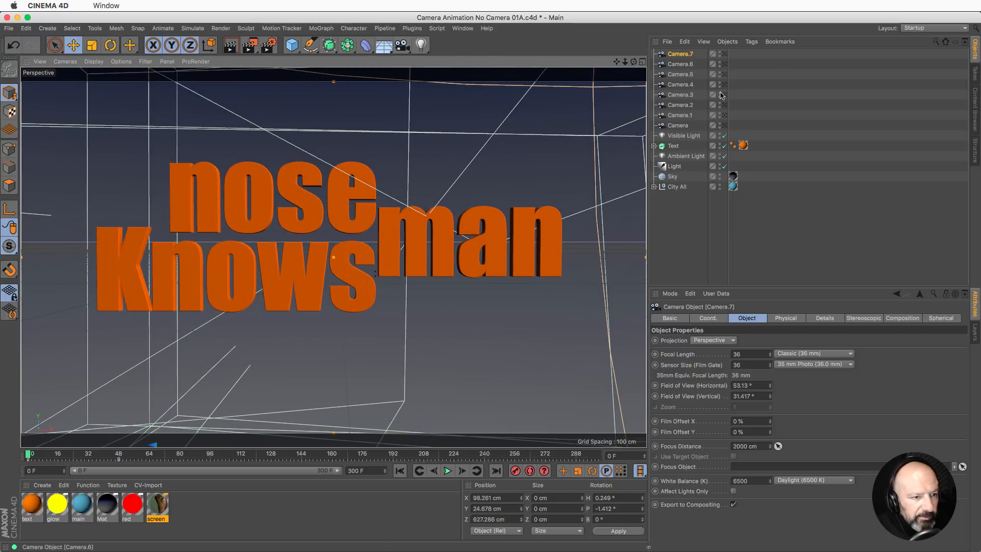
Look through the cameras one after another, from the first street-level view to the final text view
click(725, 125)
click(724, 115)
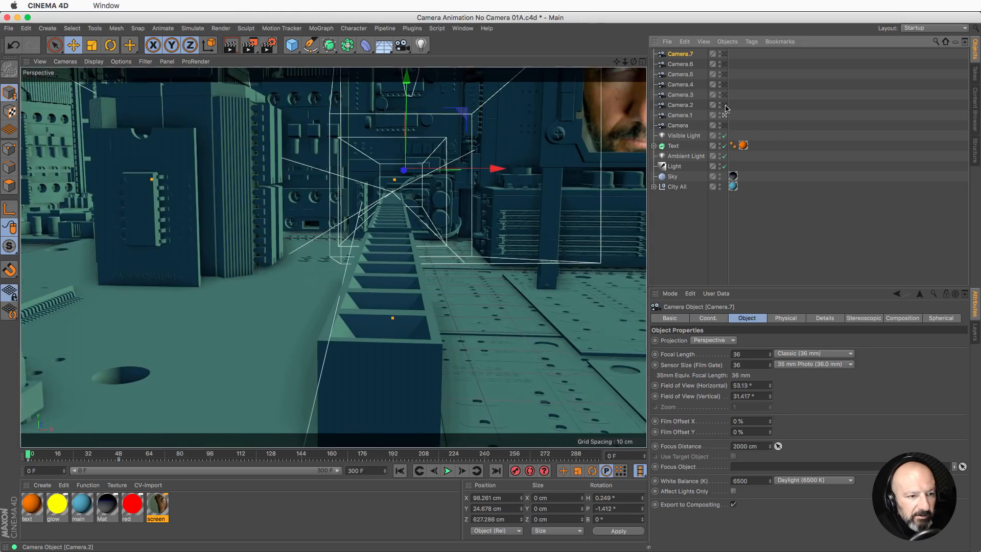
click(725, 106)
click(725, 95)
click(725, 84)
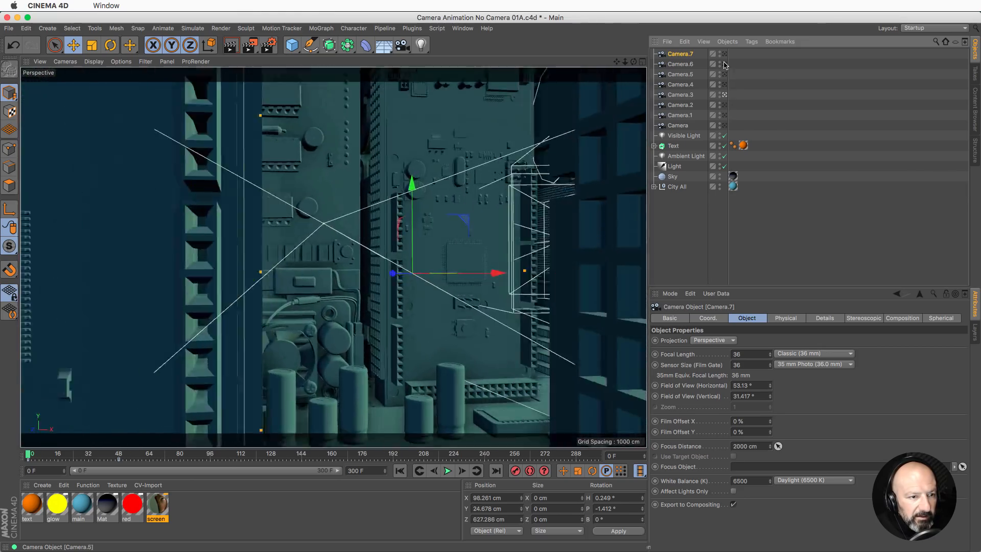
click(724, 74)
click(725, 64)
click(725, 54)
click(725, 54)
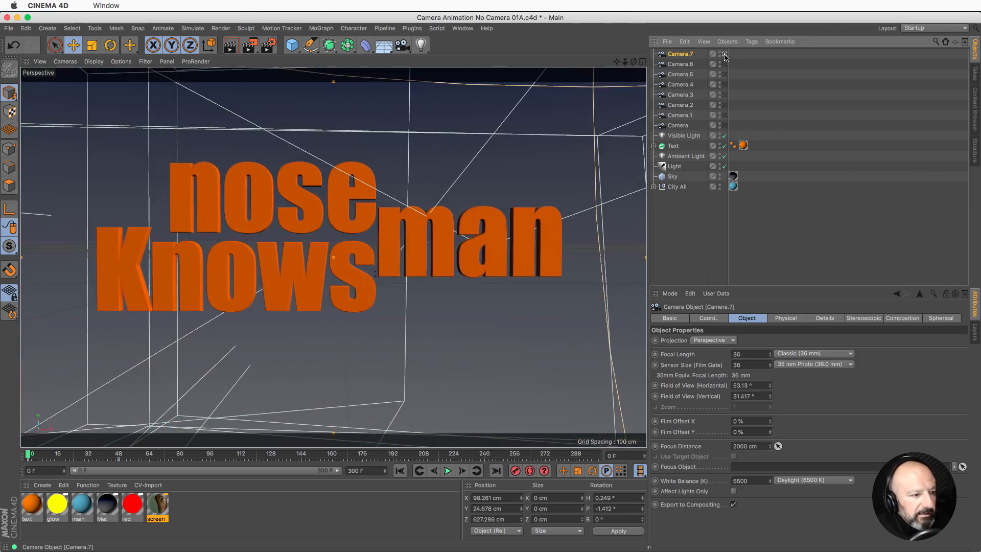
click(725, 64)
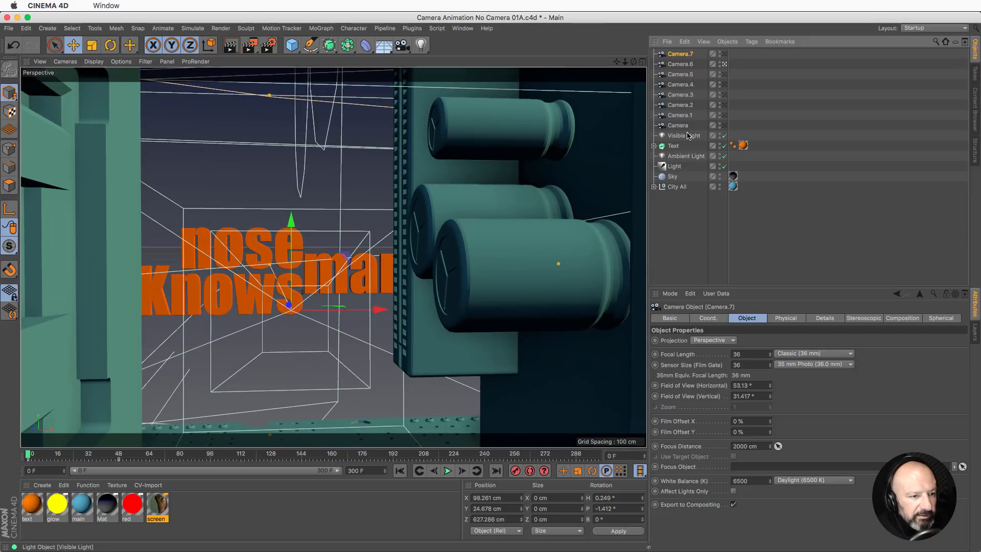
click(725, 64)
Add another camera at the final text view and name it "Anim cam"
drag(403, 46, 448, 61)
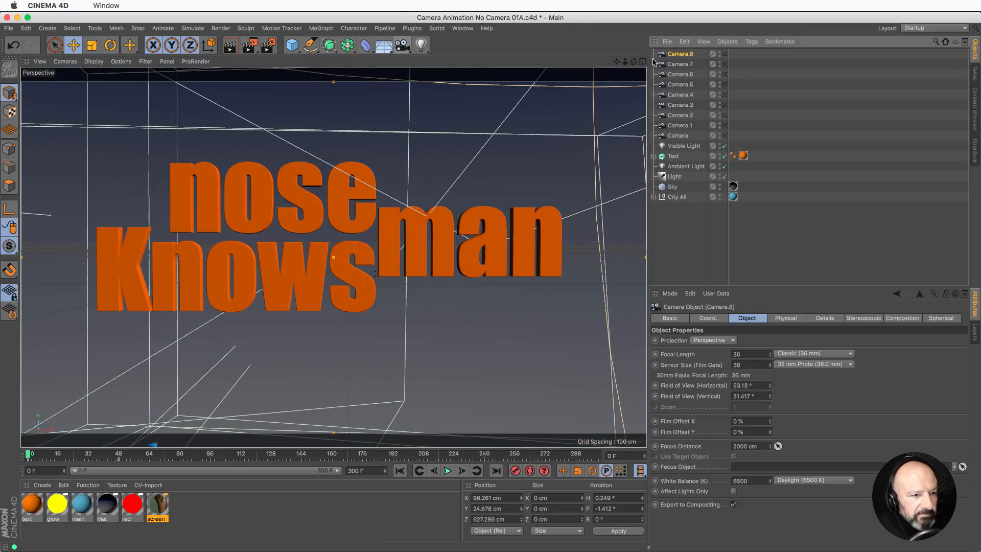
double_click(685, 54)
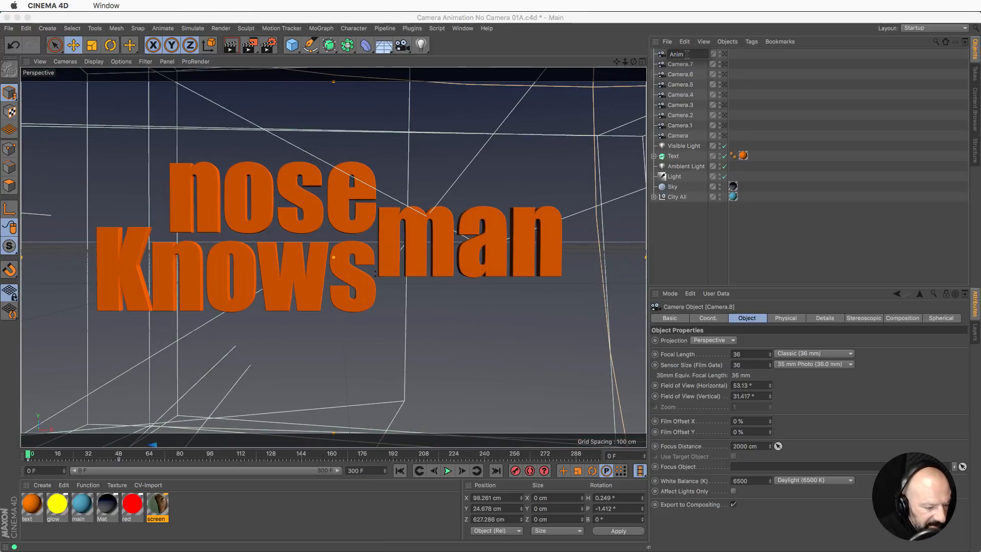
text(Anim cam)
key(Return)
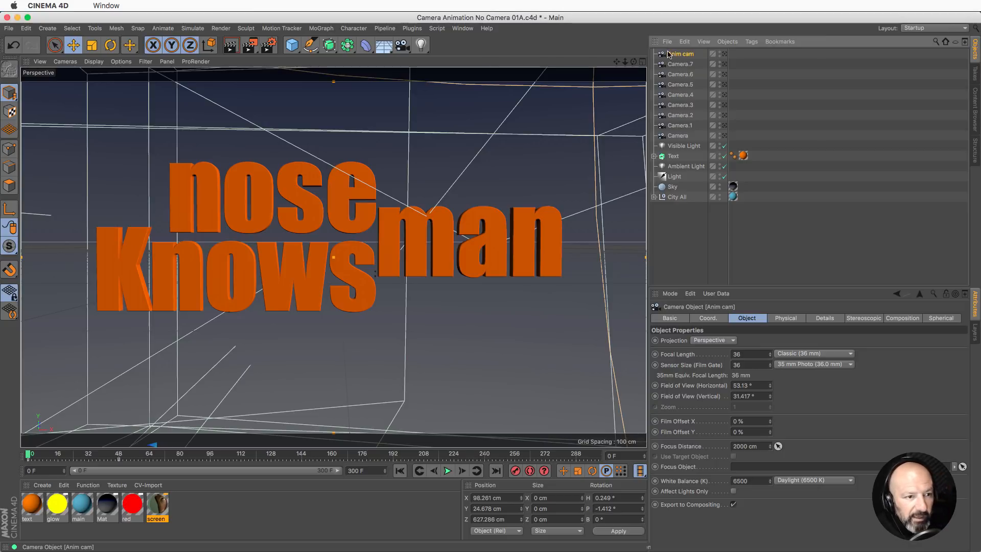
Add a Camera Morph tag to Anim cam and set its source mode to Multi Morph
right_click(670, 55)
mouse_move(737, 121)
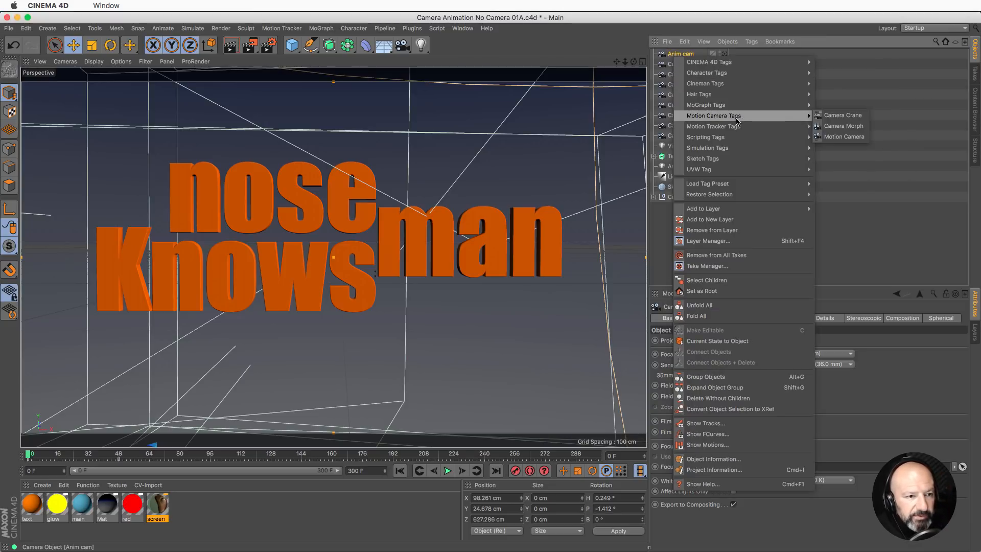
click(844, 126)
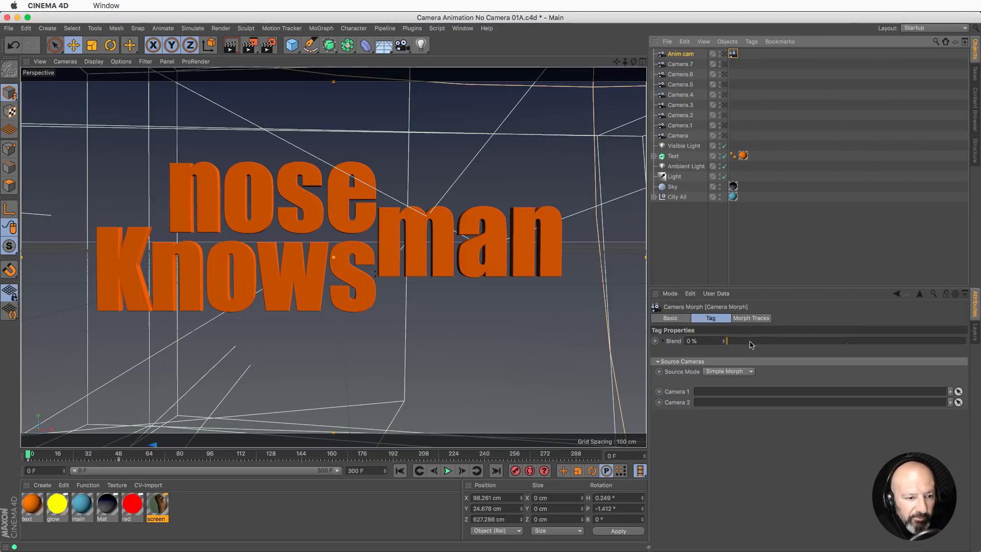
click(723, 372)
click(728, 401)
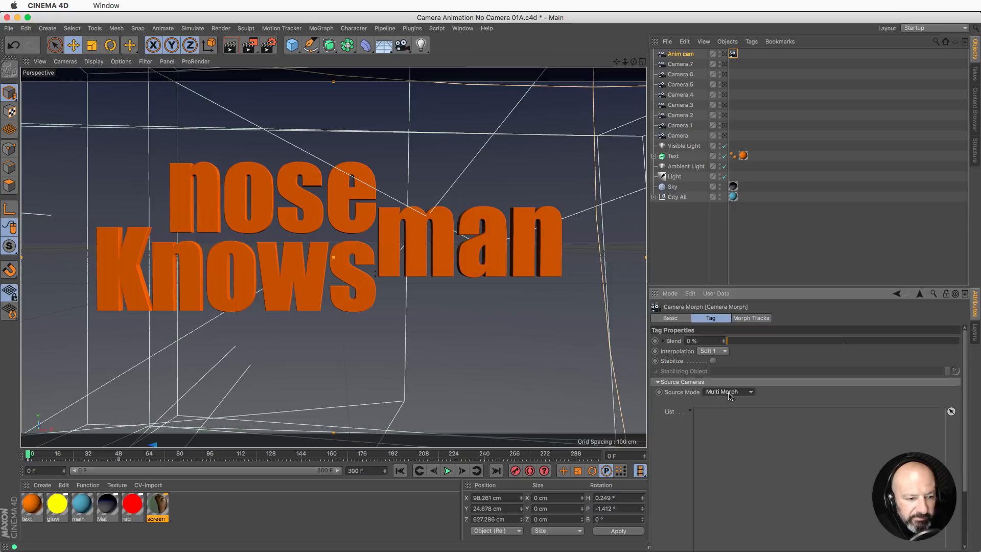
Group the eight source cameras, from Camera to Camera.7, under a null
click(688, 64)
shift+click(682, 135)
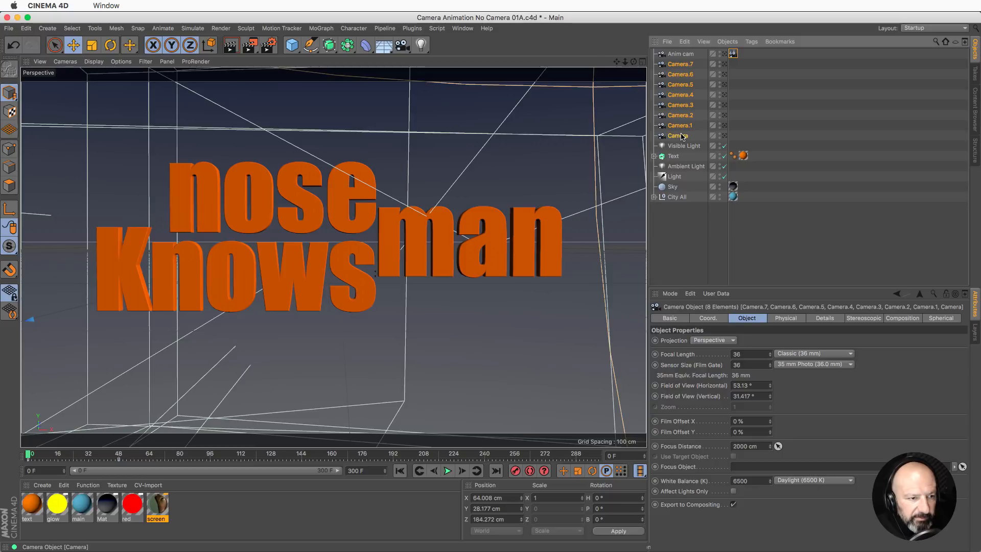
key(alt+g)
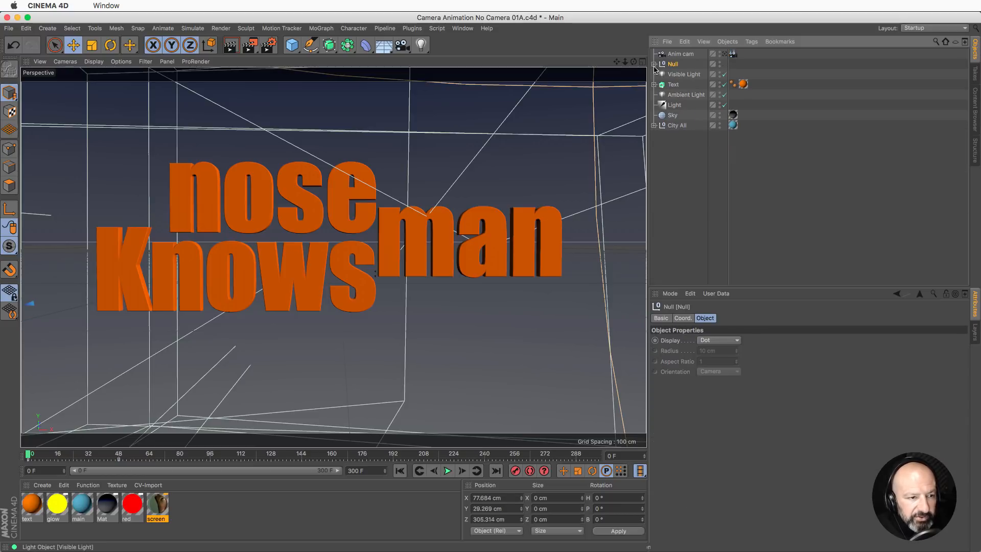
Expand the null that holds the source cameras and rename it "cameras"
click(654, 65)
double_click(676, 65)
text(camer)
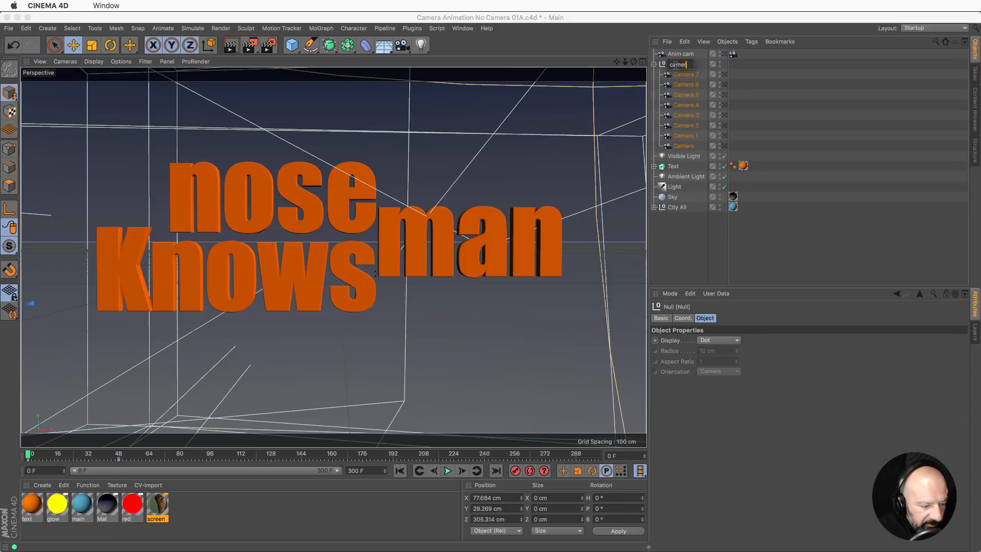
text(as)
key(Return)
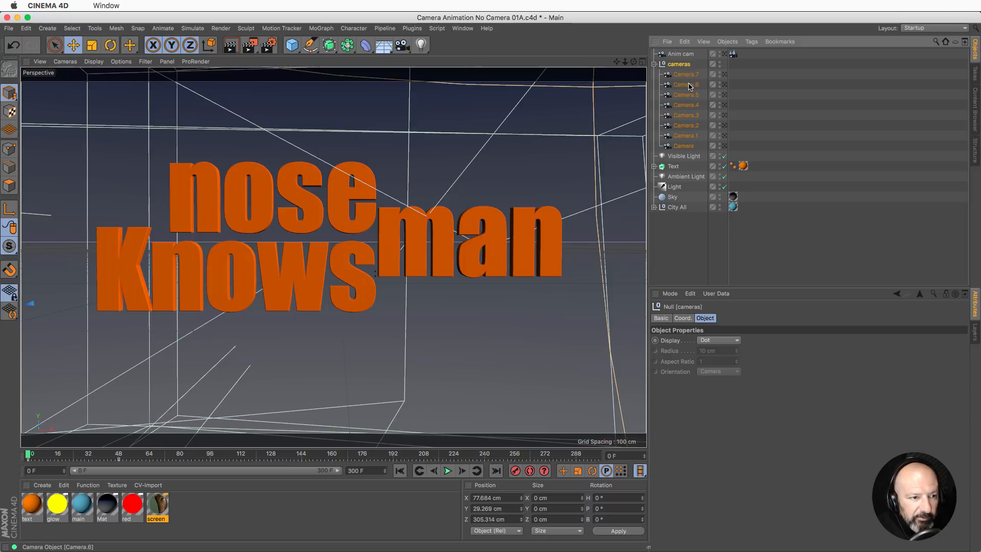
Reorder the cameras inside the cameras null in ascending order, from Camera at the top to Camera.7 at the end
drag(689, 84, 687, 70)
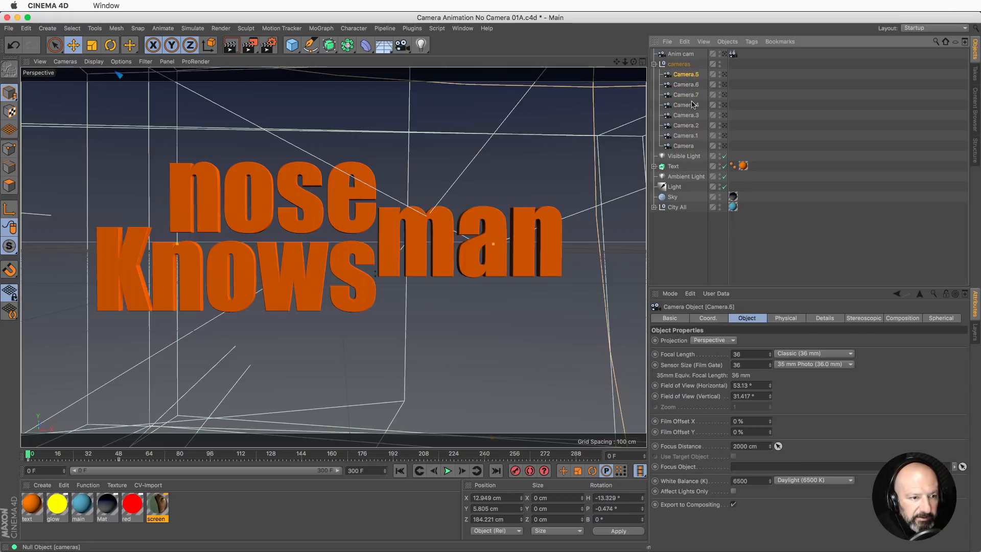
drag(694, 105, 688, 72)
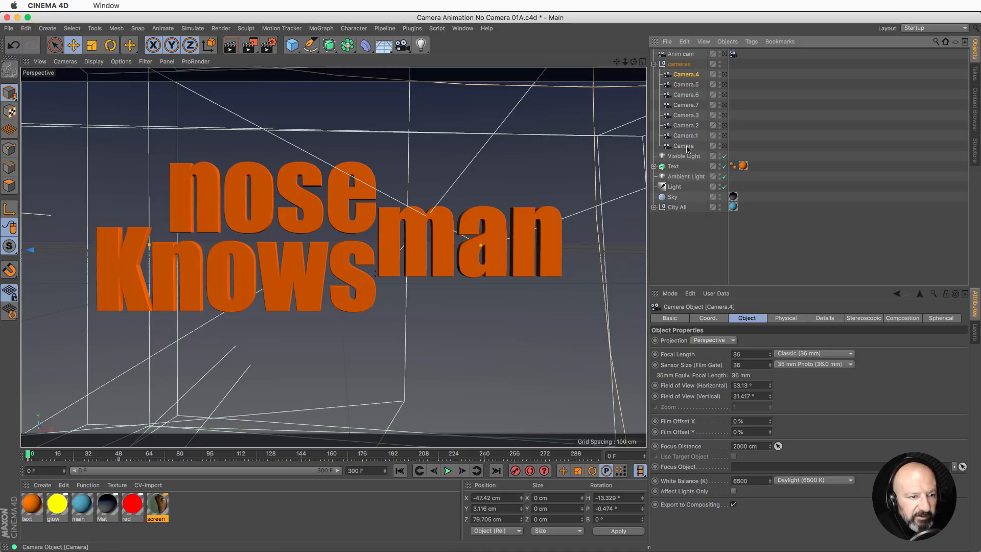
drag(688, 147, 694, 126)
drag(687, 74, 686, 72)
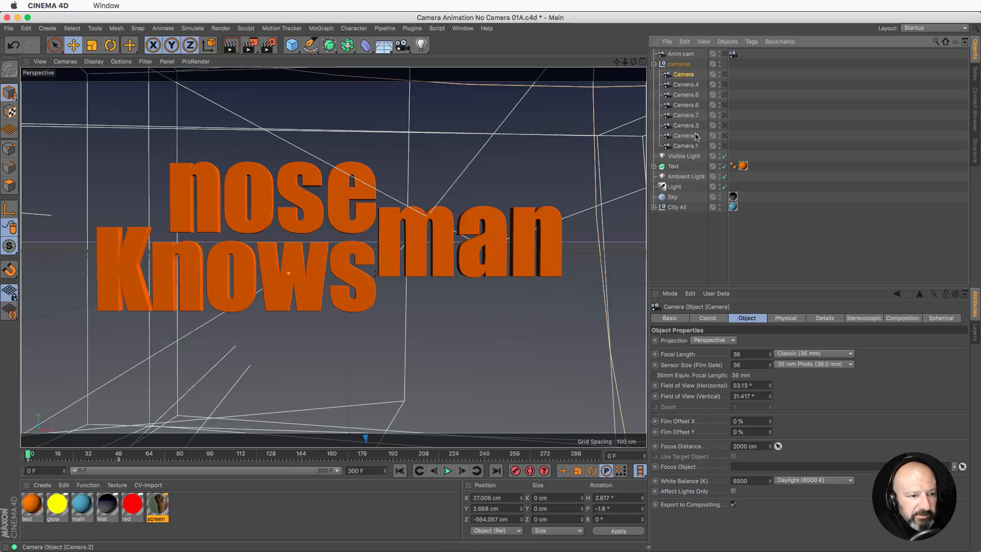
drag(685, 147, 693, 91)
drag(689, 148, 692, 104)
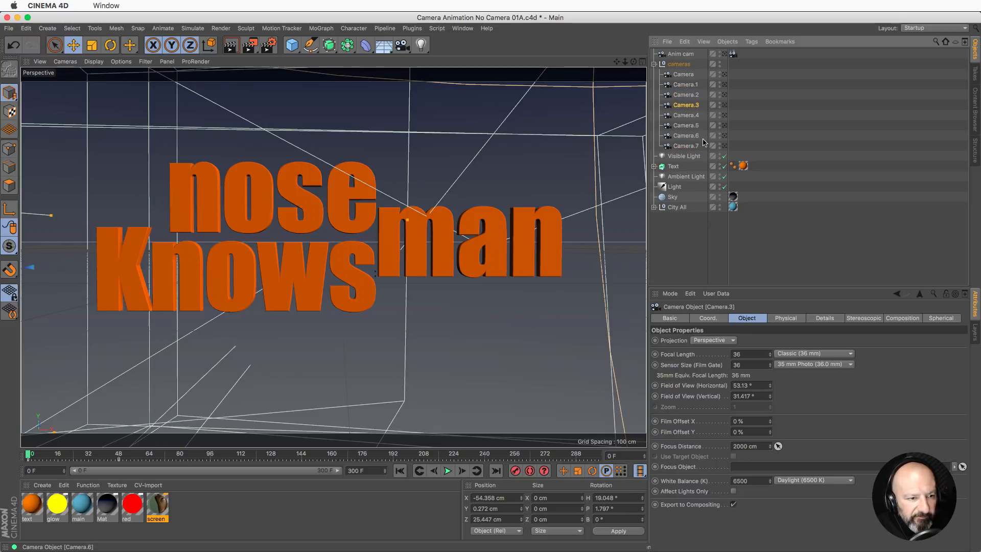
Rename the first camera in the group to "Camera.0"
double_click(684, 74)
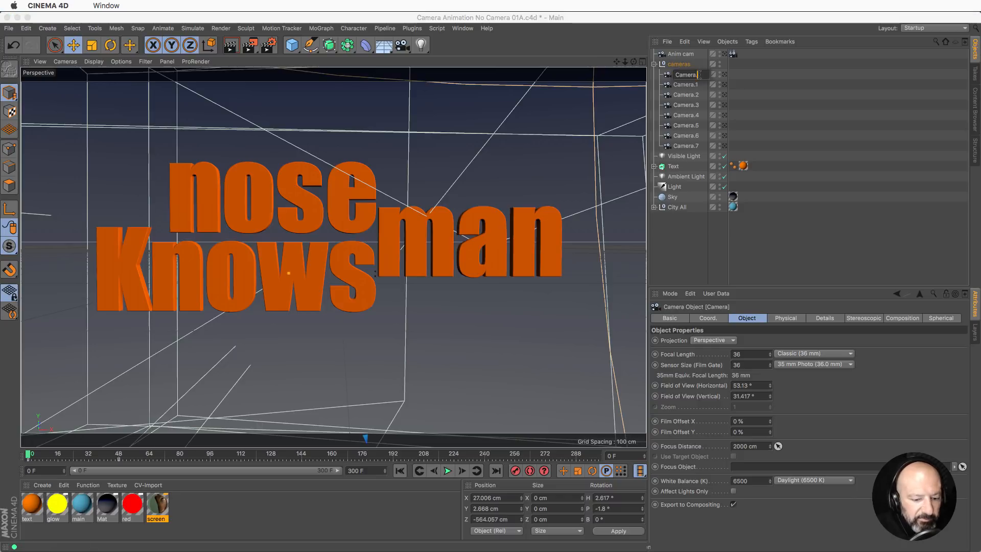
text(.0)
key(Return)
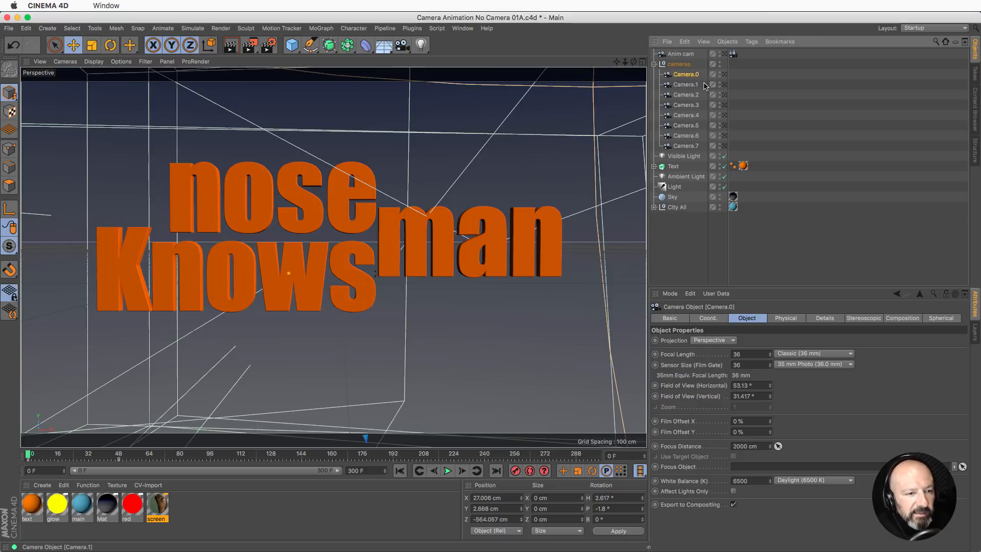
Add Camera.0 through Camera.7 to the source list of Anim cam's Camera Morph tag
click(733, 54)
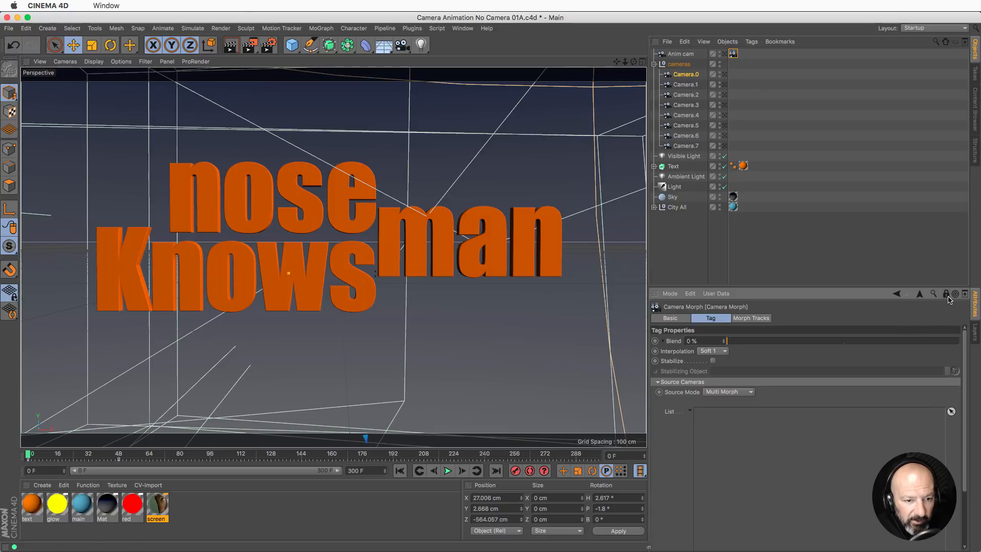
drag(690, 148, 741, 493)
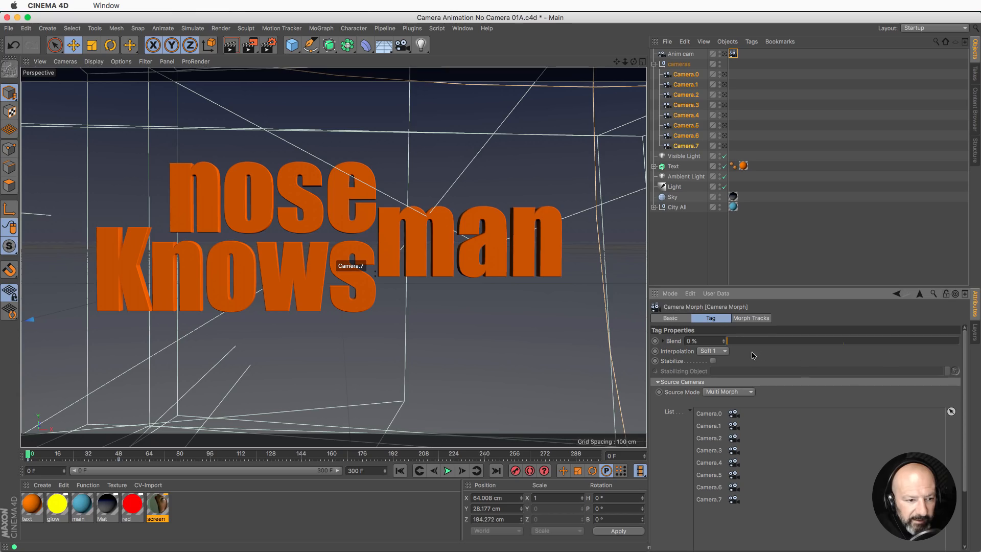
Look through Anim cam, set the Camera Morph blend to 31%, and return to the default view
click(725, 53)
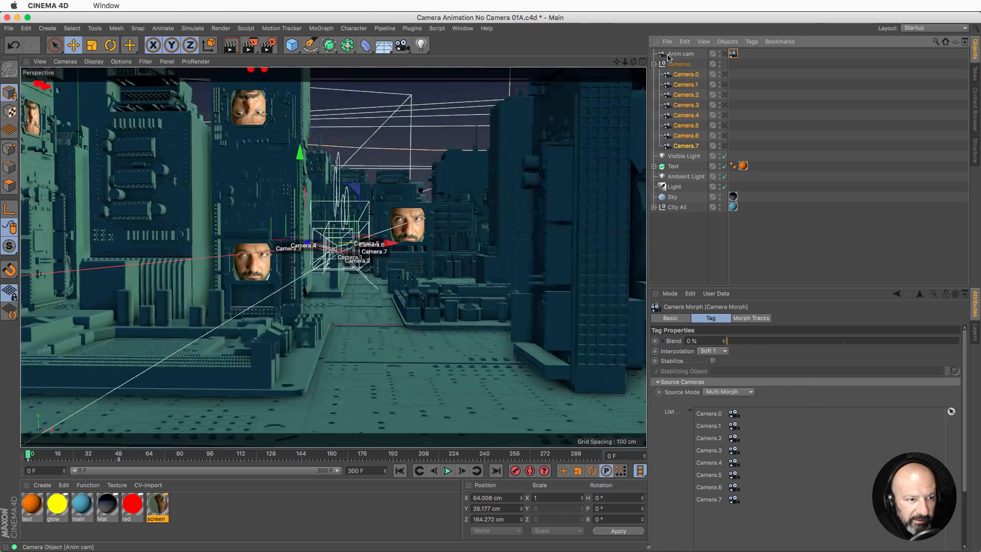
drag(729, 338, 793, 361)
click(725, 53)
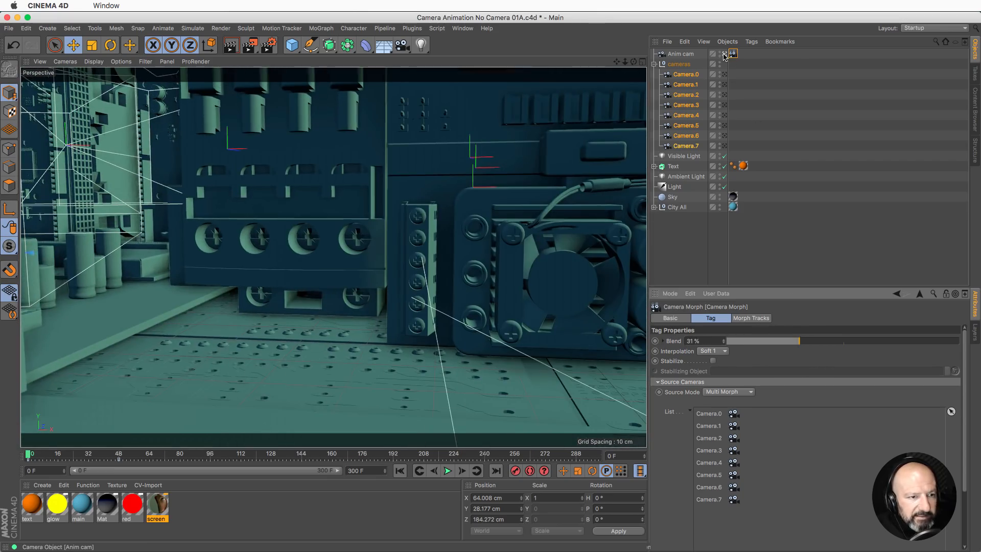
Hide City All and the cameras group in the viewport to expose the whole morph path up to the text
scroll(417, 227, up, 6)
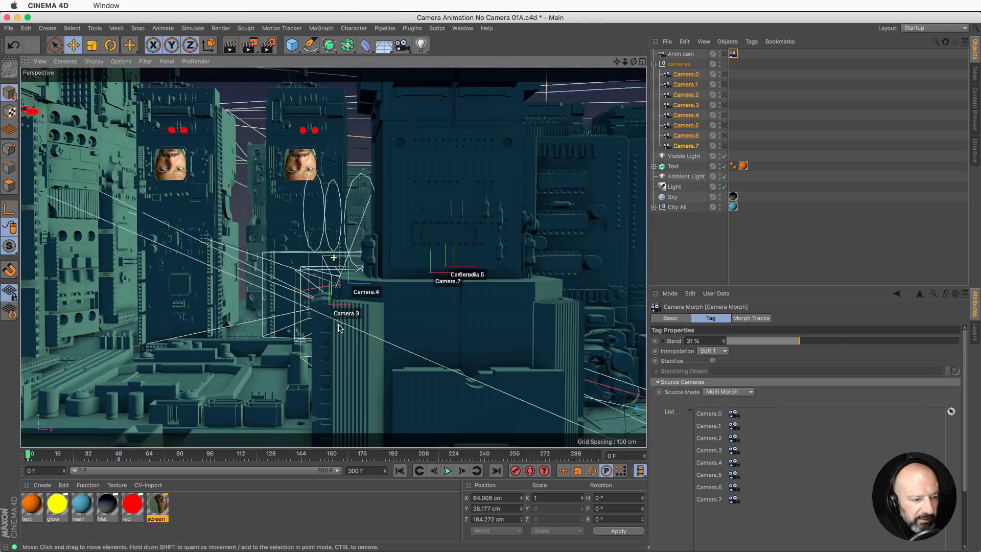
scroll(417, 226, down, 8)
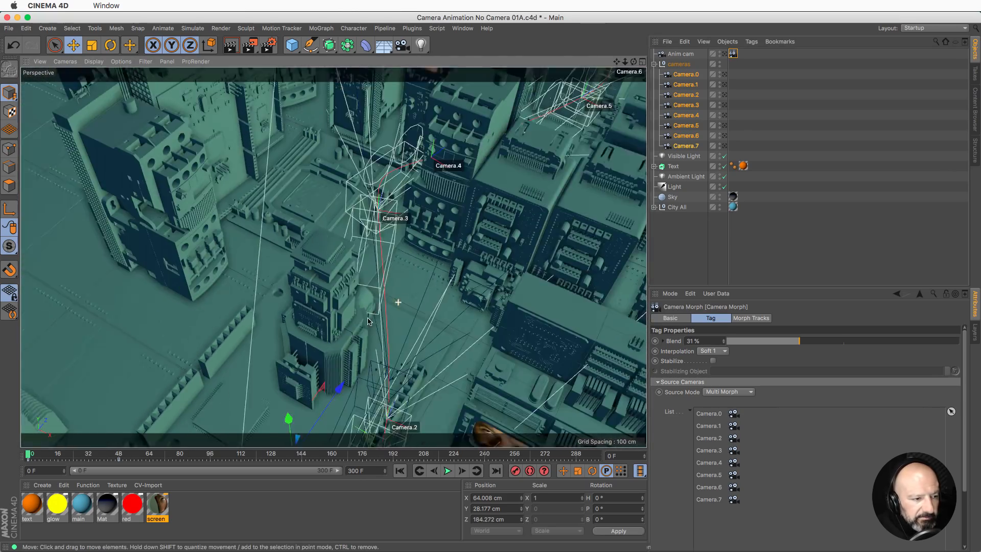
click(720, 205)
click(721, 205)
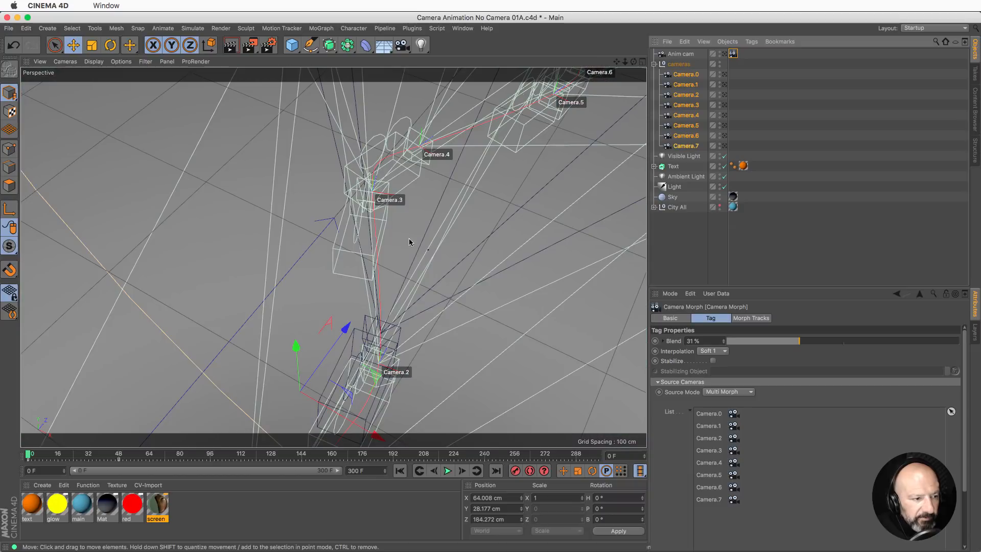
click(720, 64)
click(720, 64)
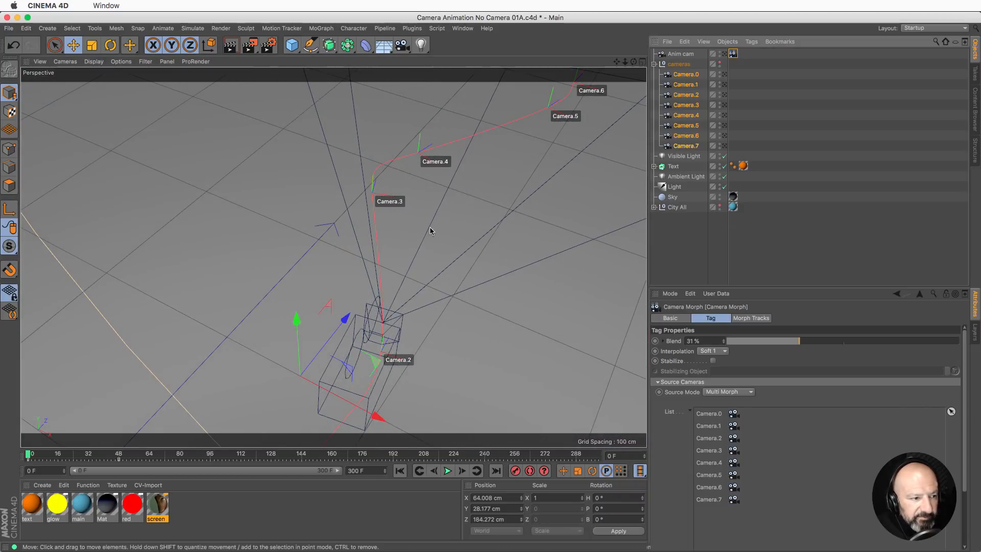
scroll(365, 247, down, 1)
alt+drag(364, 247, 510, 192)
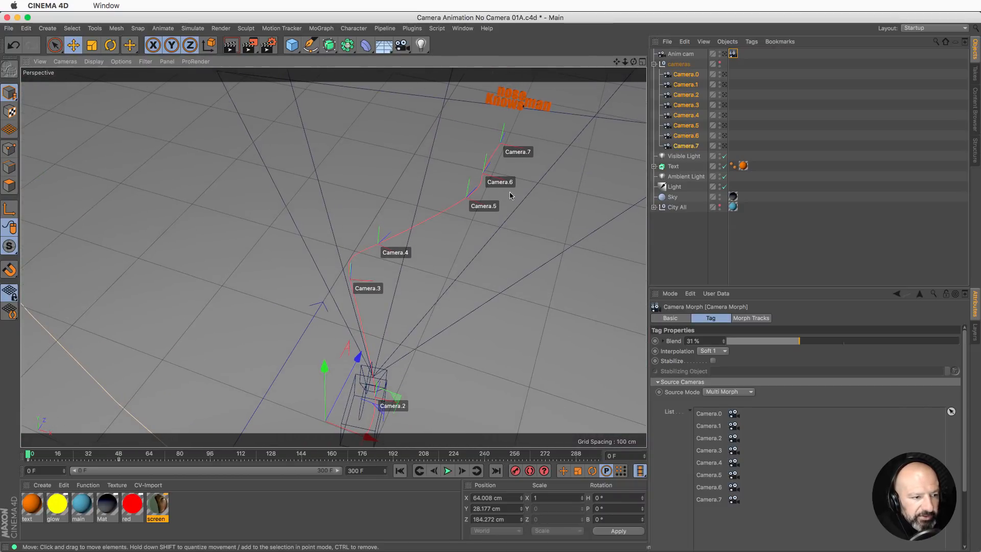
Set the Camera Morph tag's interpolation to Soft 2
click(735, 54)
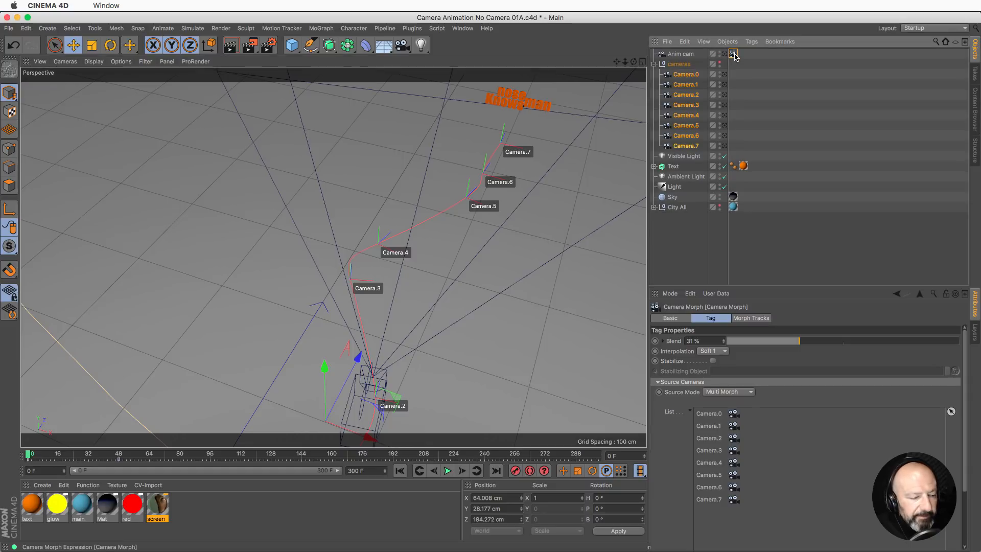
click(723, 351)
click(726, 382)
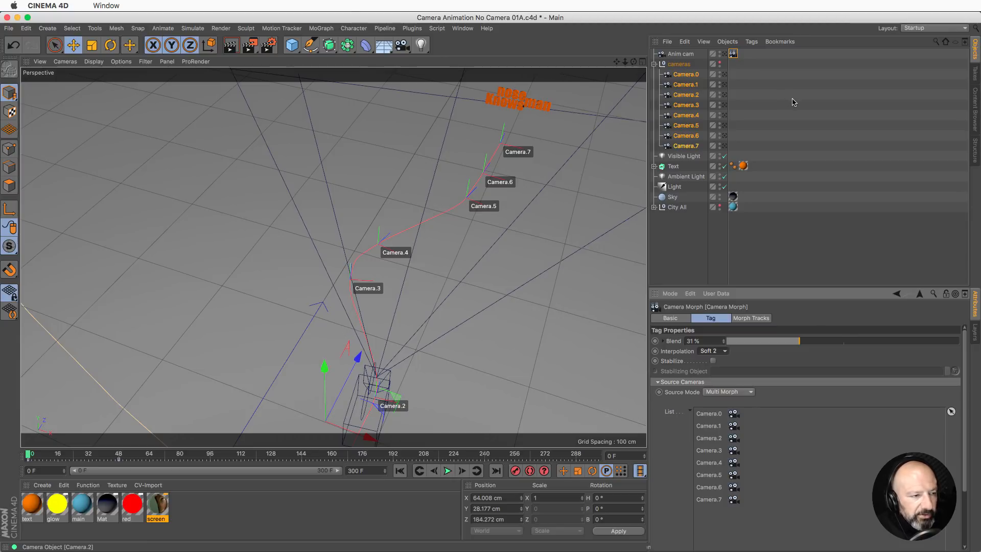
Create a MoGraph Tracer linked to Camera.0 through Camera.7
click(695, 74)
shift+click(696, 147)
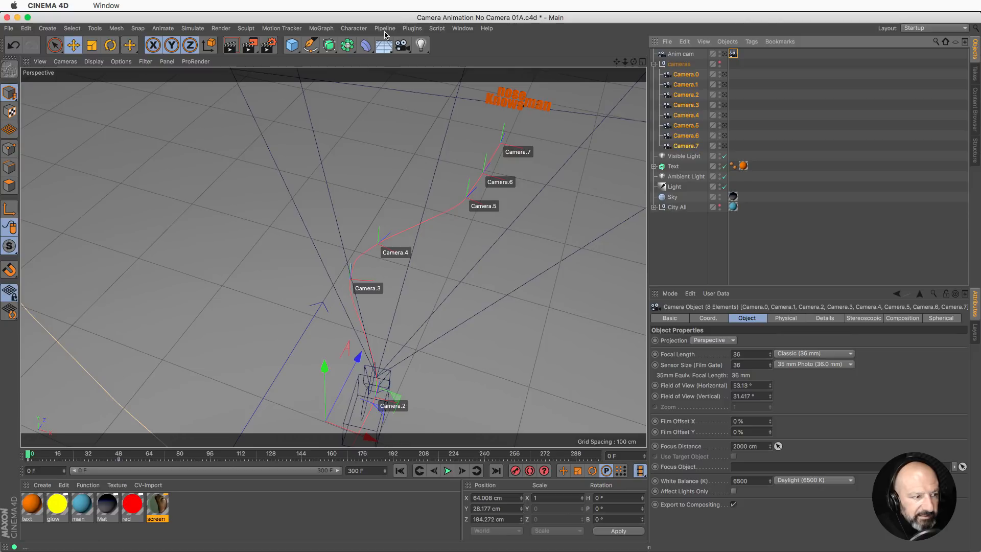
click(321, 28)
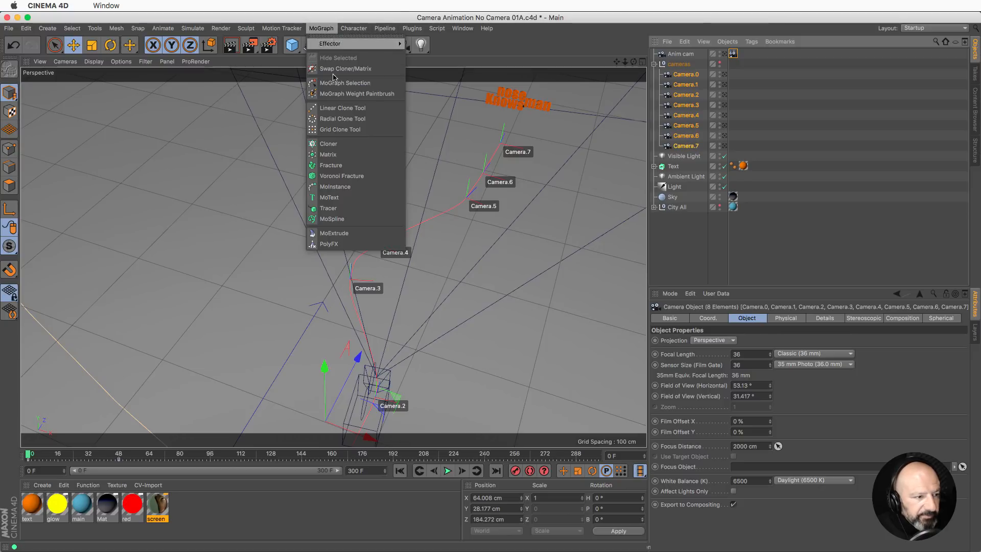
click(370, 209)
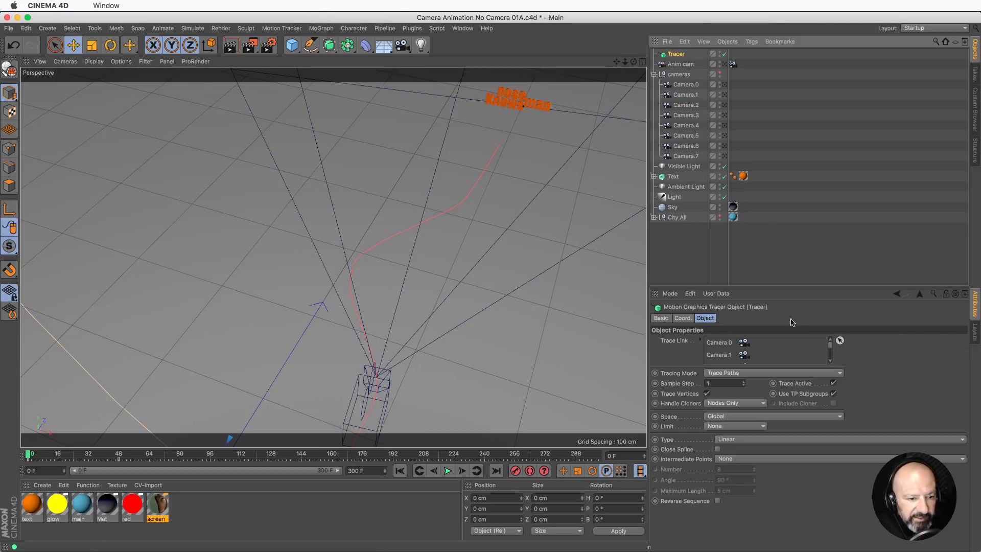
Check the Tracer's linked cameras and set its tracing mode to Connect All Objects
click(703, 340)
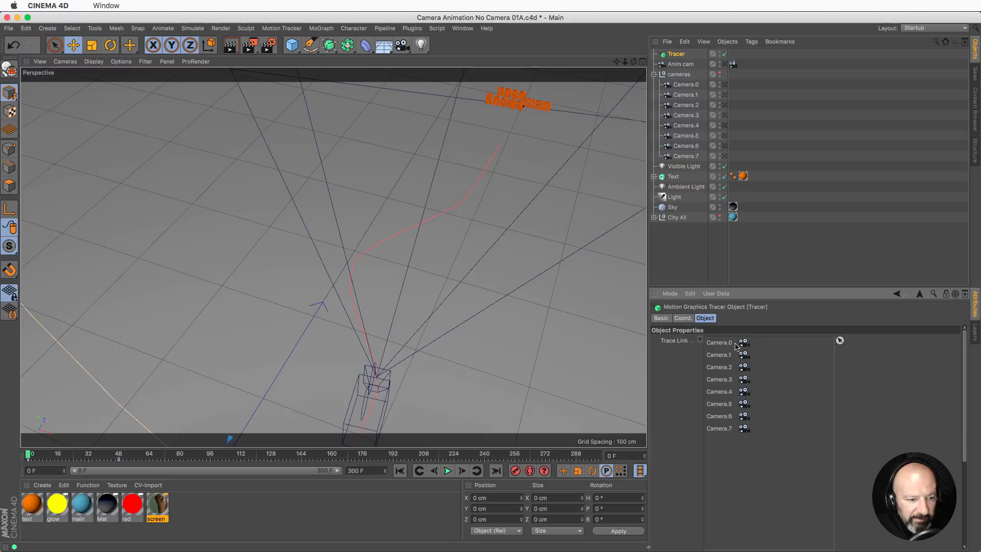
click(699, 341)
click(733, 376)
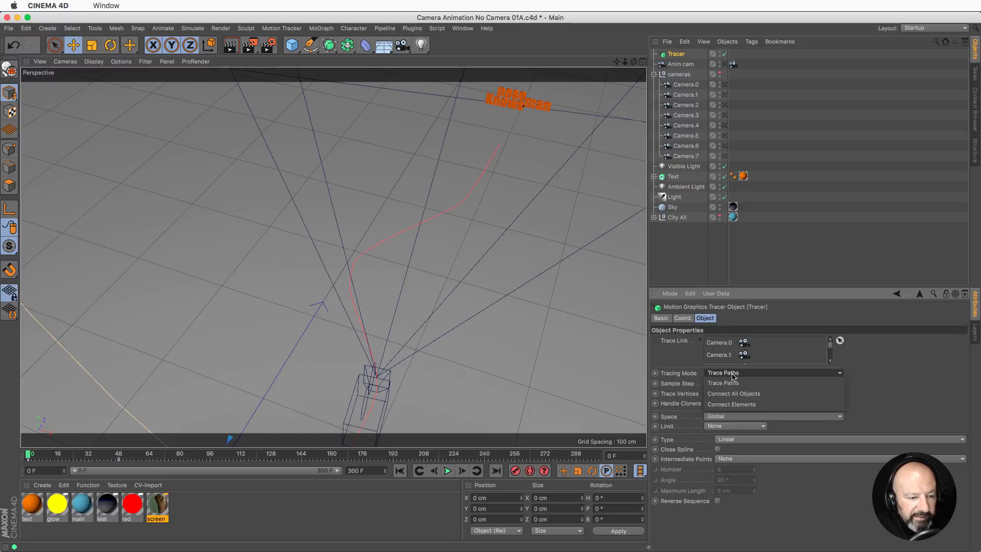
click(746, 398)
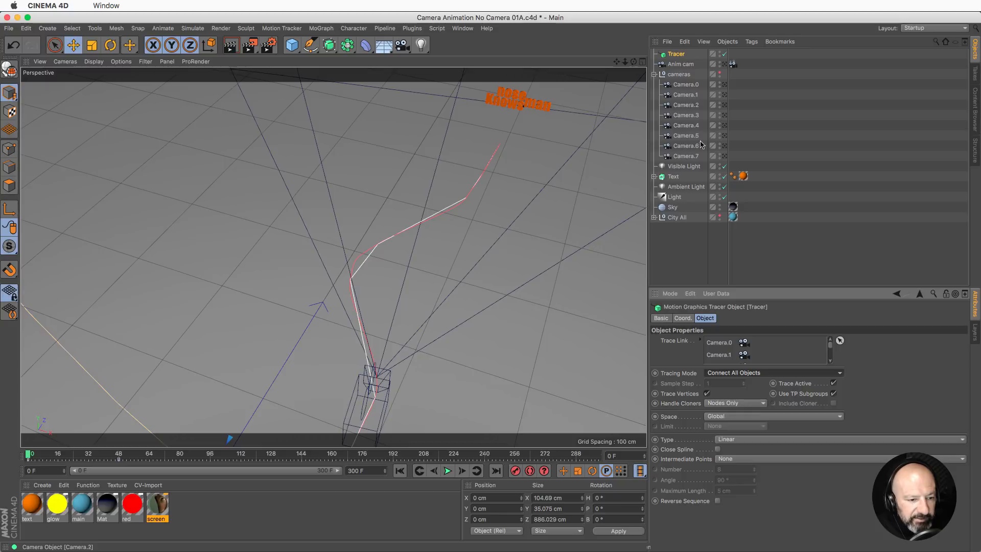
Set the Tracer's spline type to Cubic with Uniform intermediate points and a number of 100
click(738, 441)
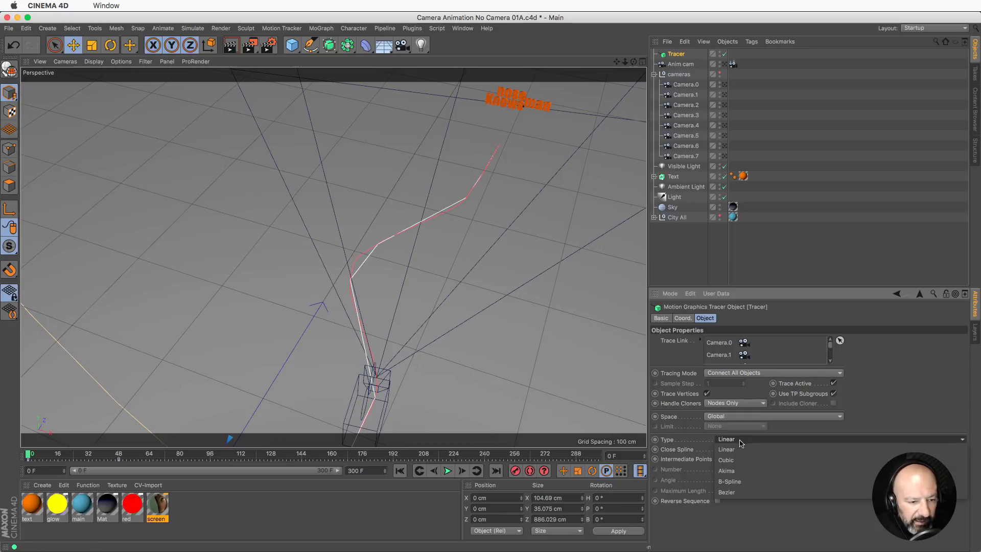
click(739, 460)
click(739, 459)
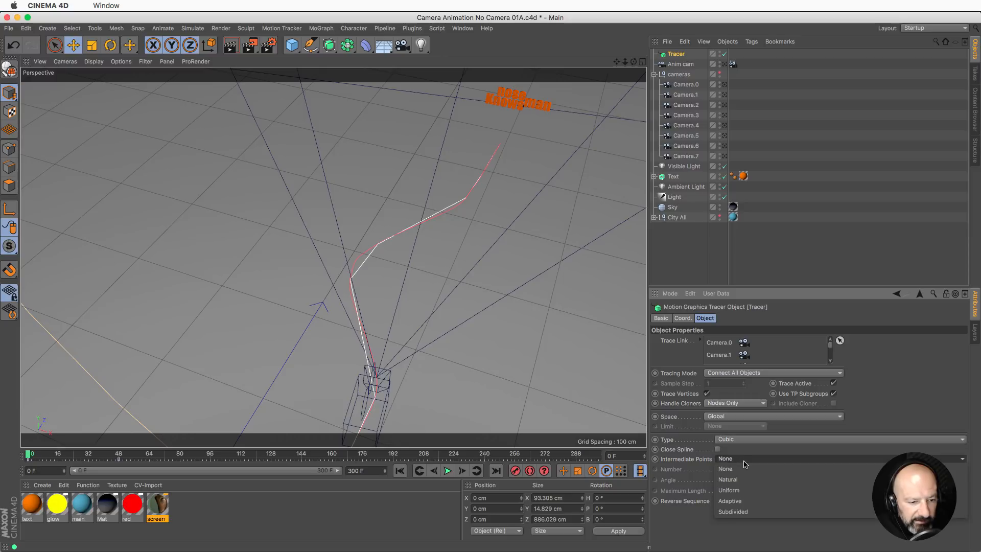
click(754, 492)
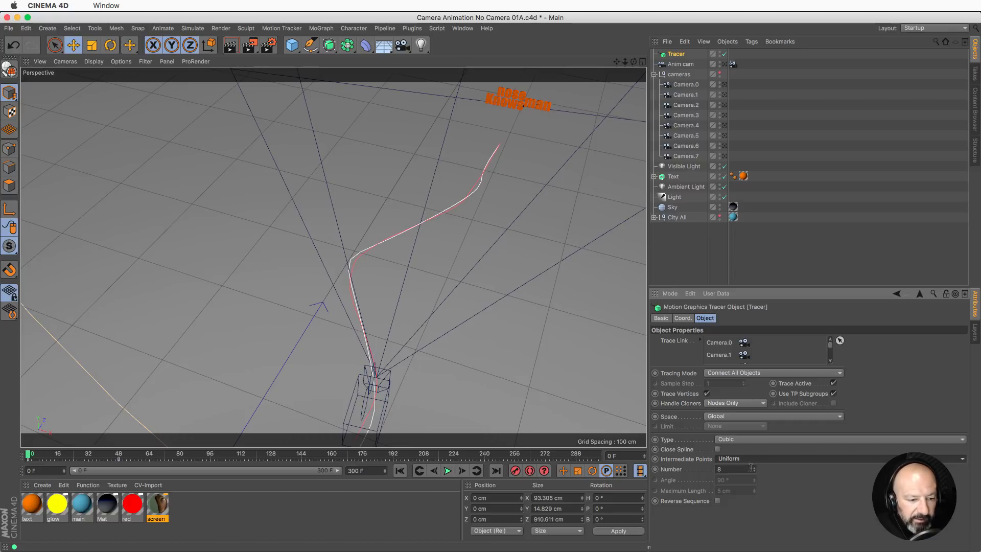
click(737, 469)
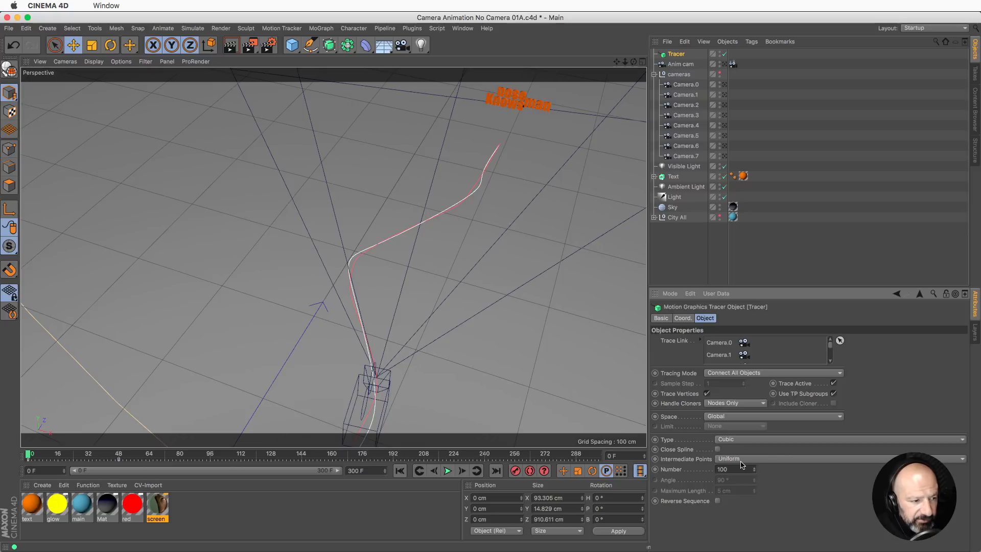
Change the Tracer's spline type to Akima
click(728, 442)
click(754, 470)
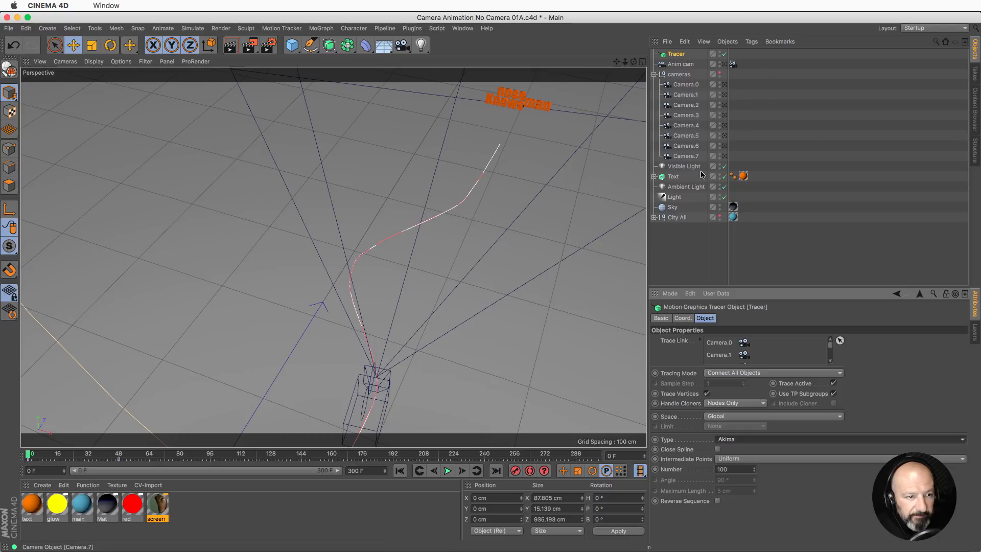
Set the interpolation of Anim cam's Camera Morph tag to Soft 1
click(734, 65)
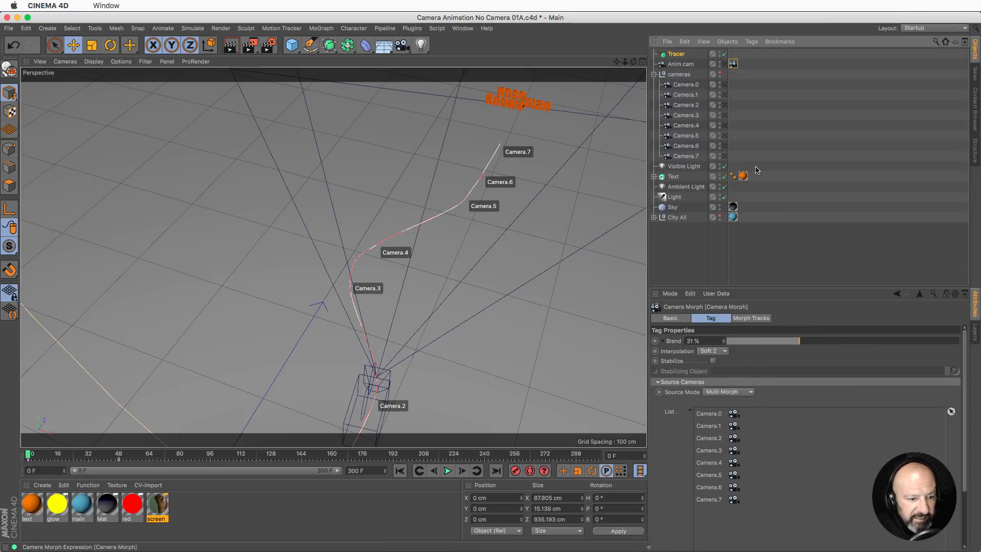
click(723, 353)
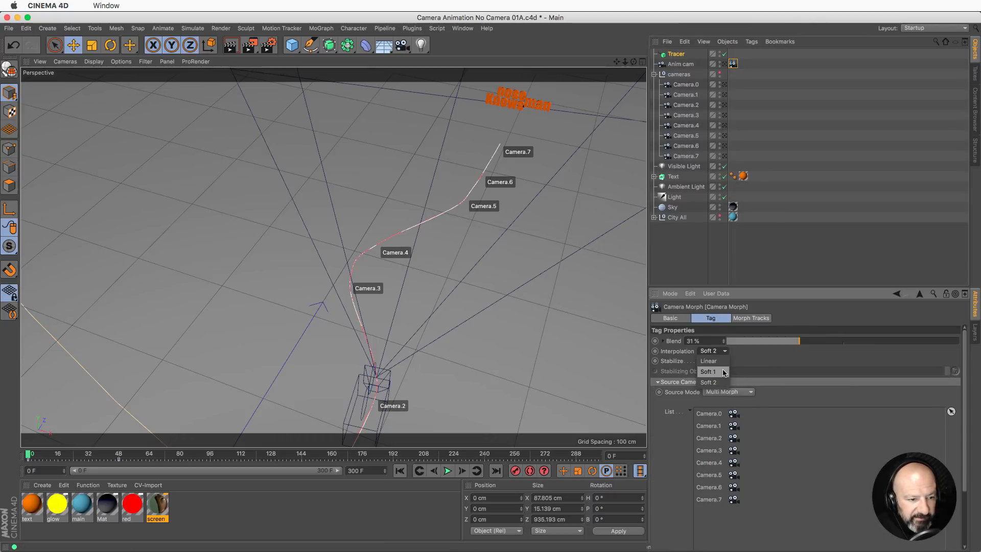
click(724, 372)
Switch the Tracer's spline type to Cubic to compare it with the morph path
click(675, 54)
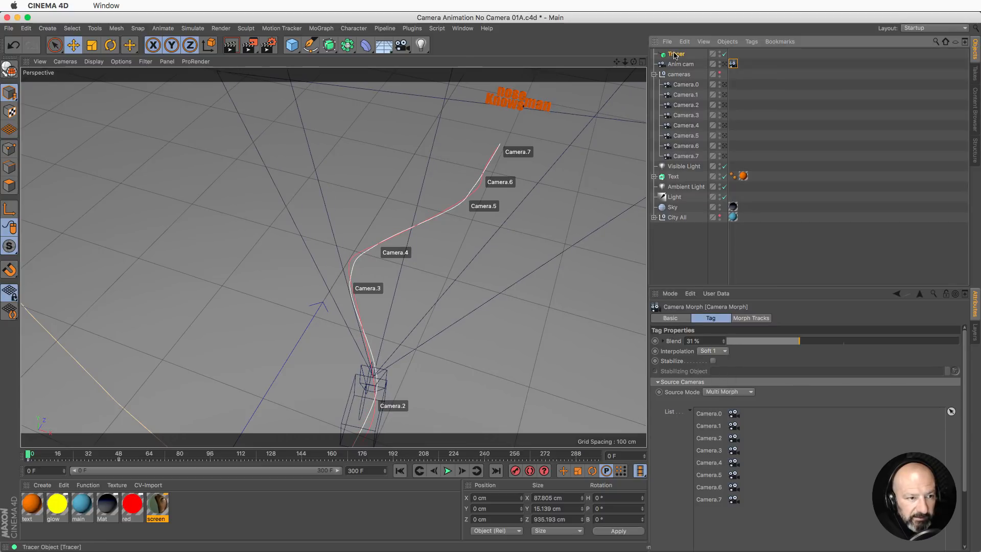
click(741, 439)
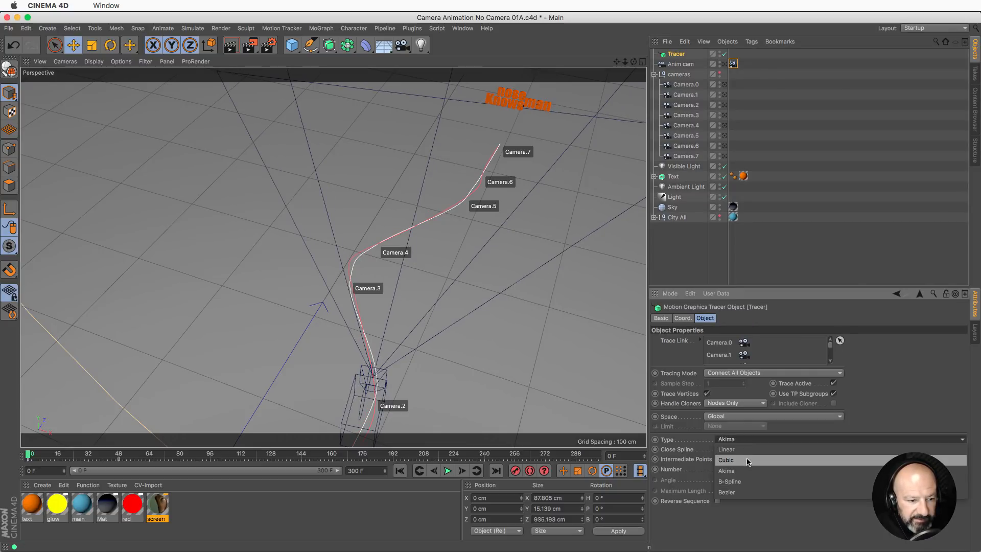
click(747, 460)
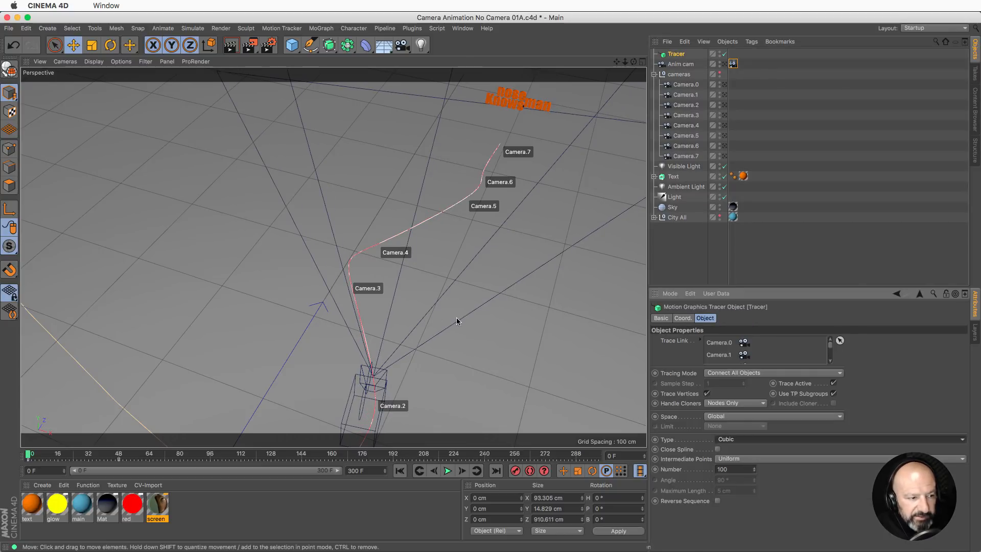
Compare the traced spline with the morph path around Camera.3 and Camera.4, showing the cameras group temporarily
click(746, 440)
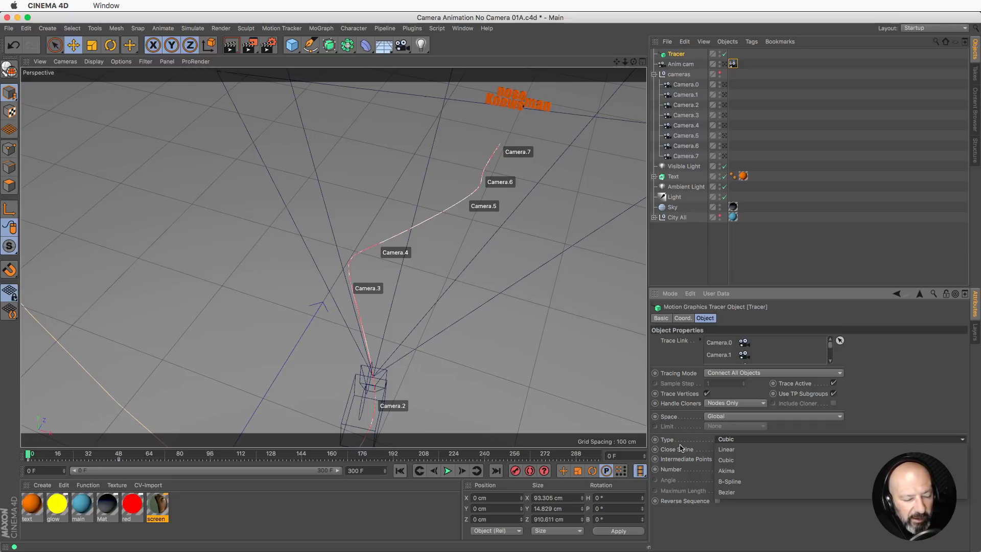
click(665, 450)
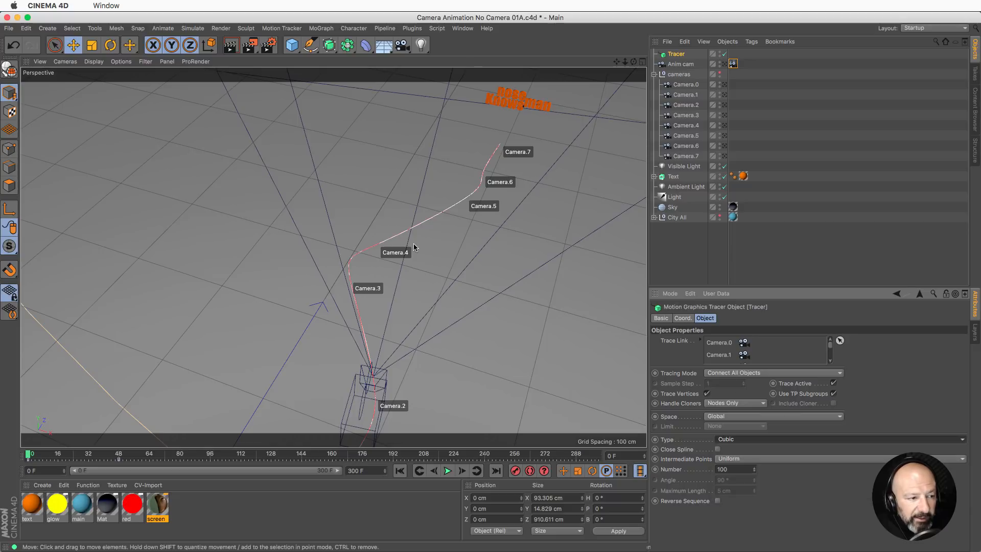
click(686, 84)
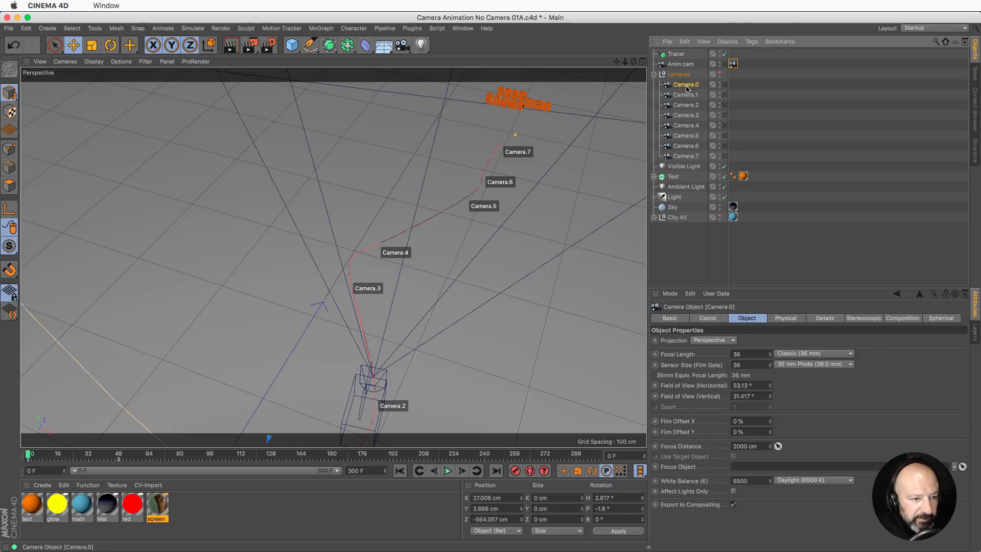
click(720, 73)
alt+right_drag(365, 255, 450, 245)
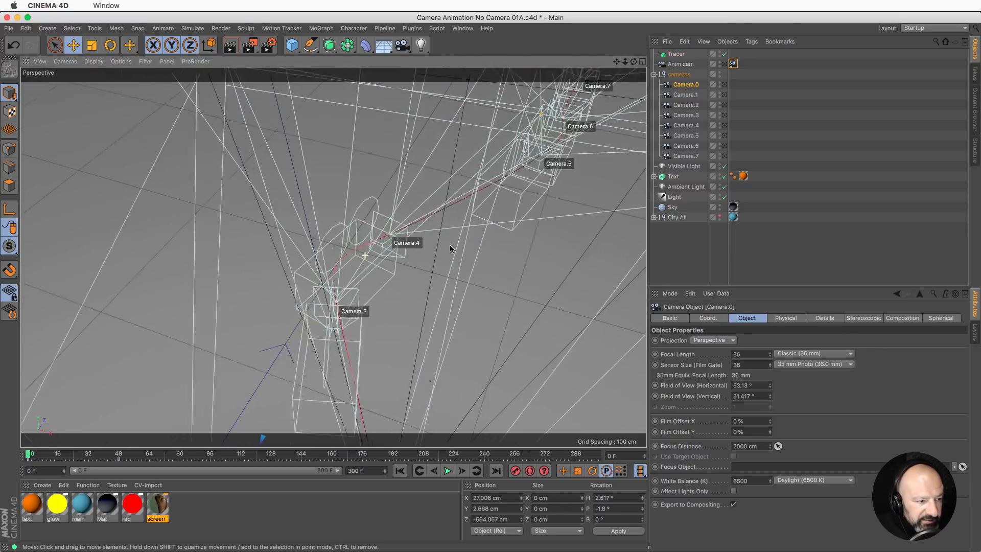
scroll(438, 213, up, 3)
scroll(440, 210, up, 3)
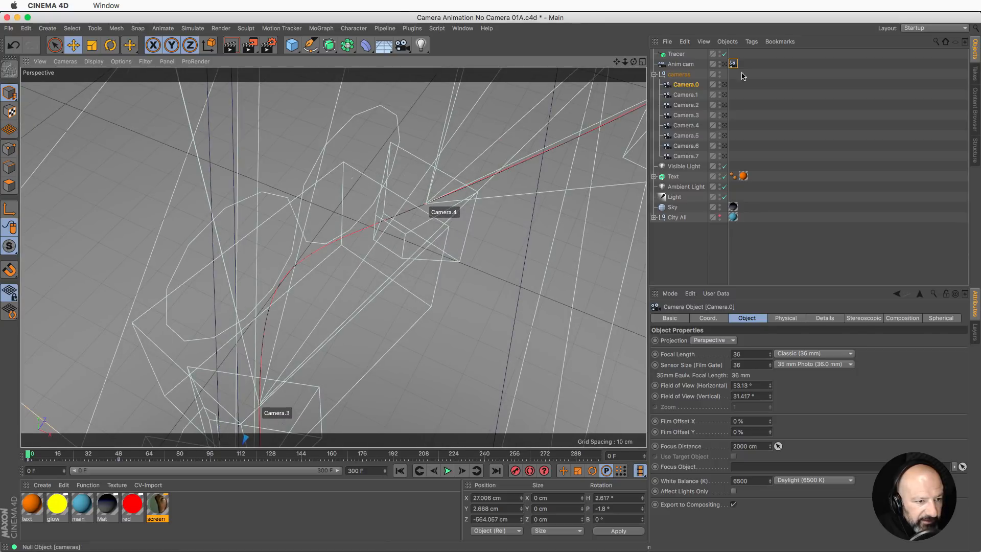
click(720, 74)
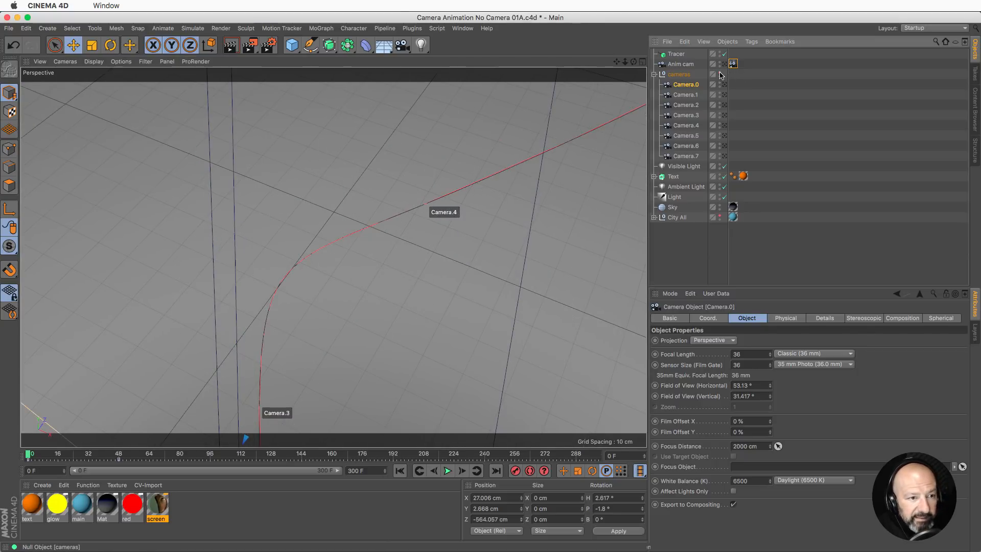
scroll(394, 299, down, 5)
alt+drag(398, 327, 423, 250)
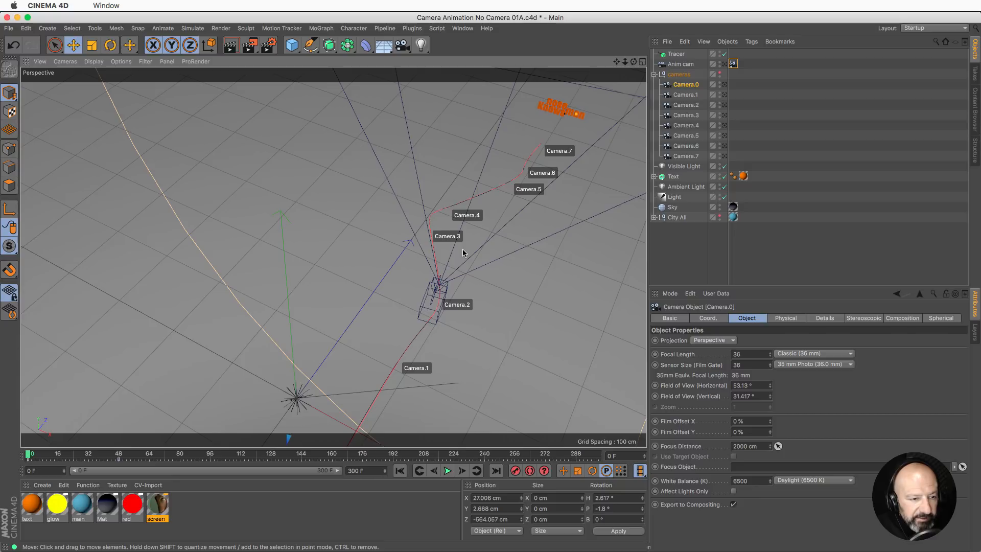
Change the Tracer's spline type to B-Spline and inspect the smoother curve along the whole camera path
click(676, 54)
click(741, 441)
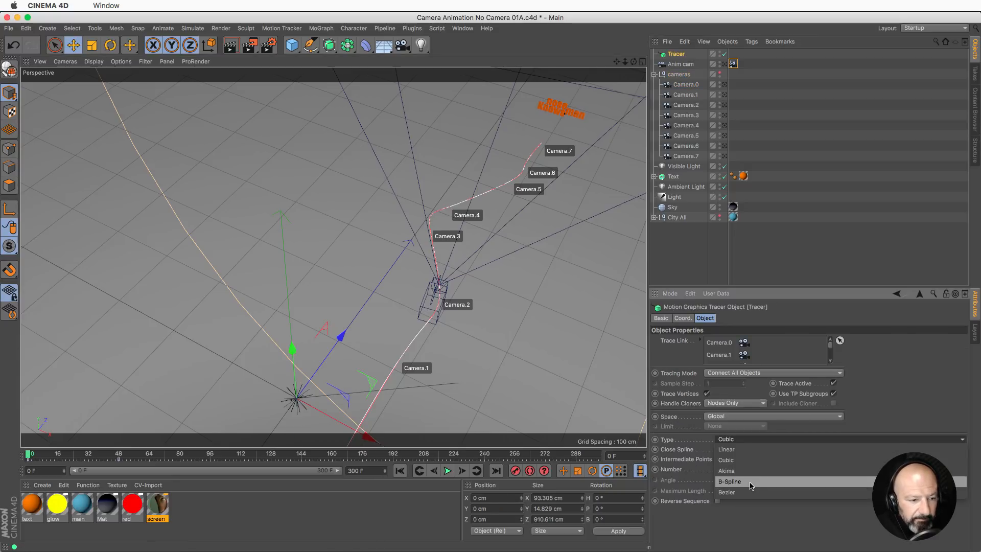
click(751, 483)
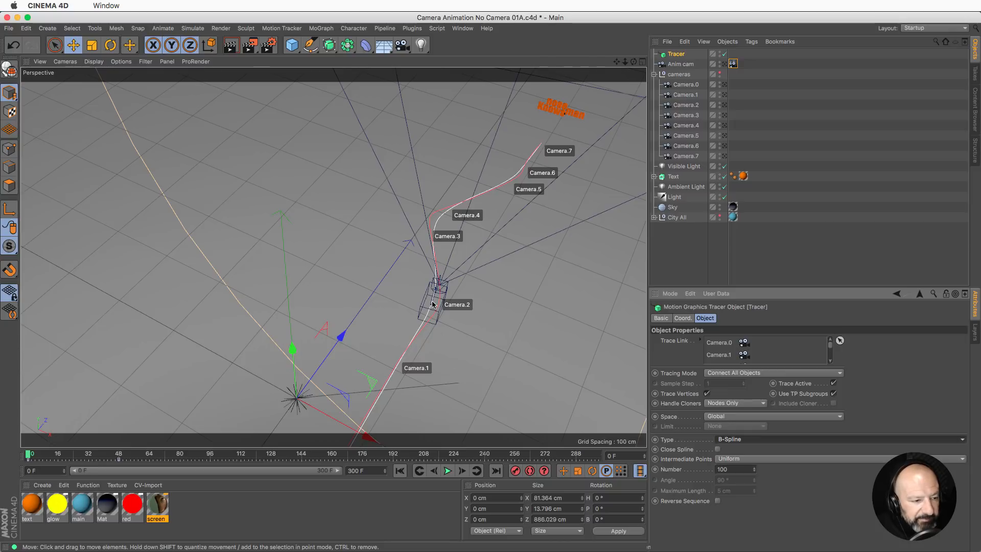
alt+drag(432, 304, 435, 252)
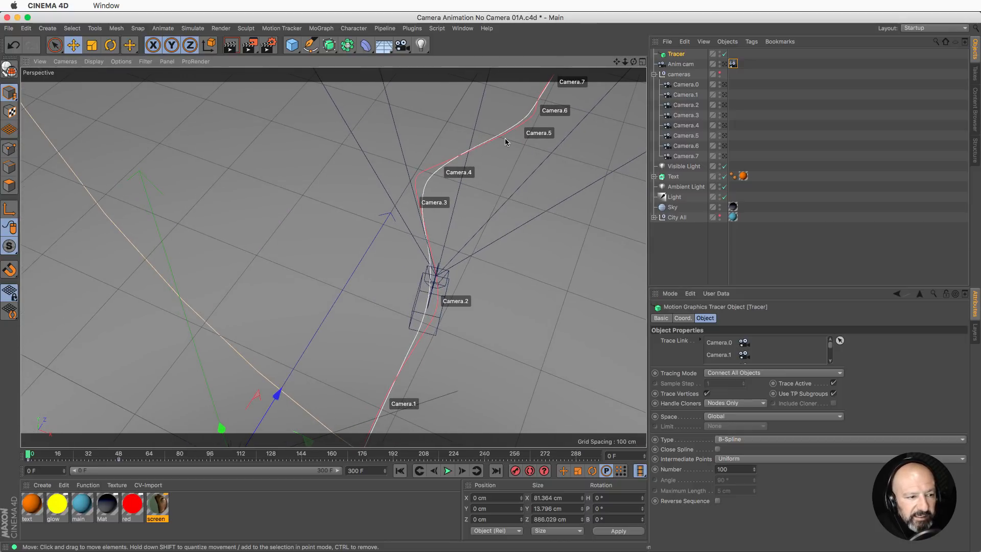
alt+drag(505, 137, 485, 159)
alt+right_drag(503, 191, 445, 214)
alt+middle_drag(362, 266, 330, 259)
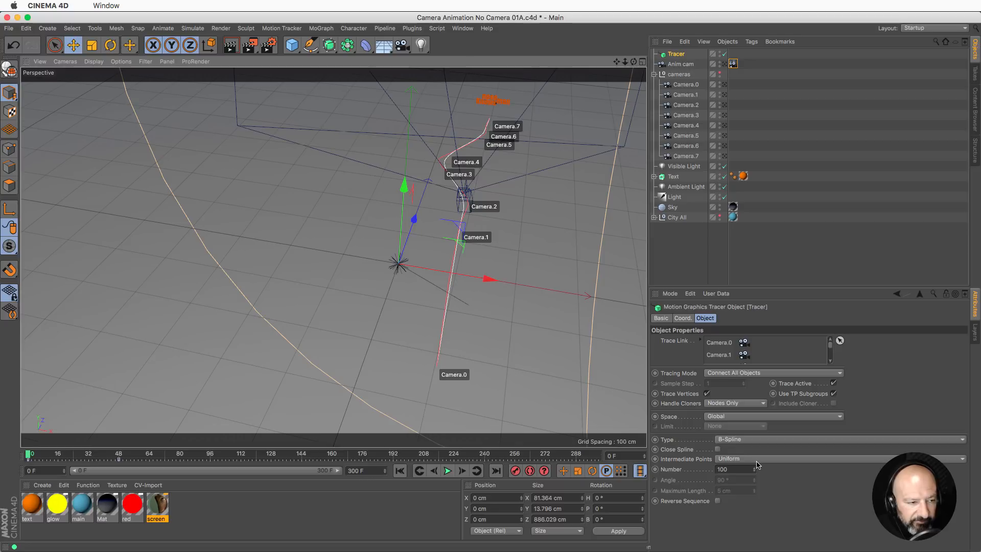
Move the Tracer below the cameras group and group the objects from Visible Light through City All into a null named Temp
click(655, 74)
drag(680, 55, 686, 87)
click(685, 85)
shift+click(679, 136)
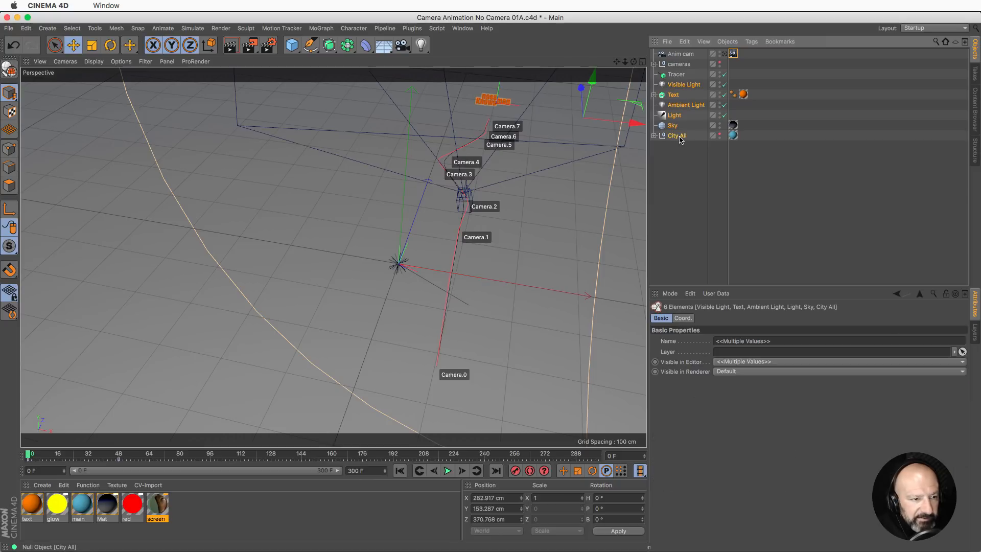
key(alt+g)
double_click(675, 85)
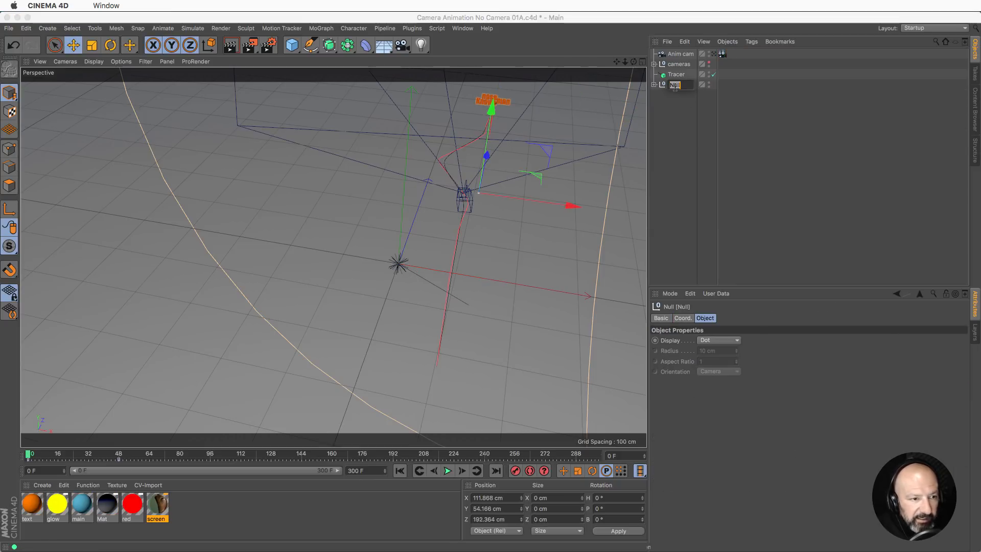
key(Return)
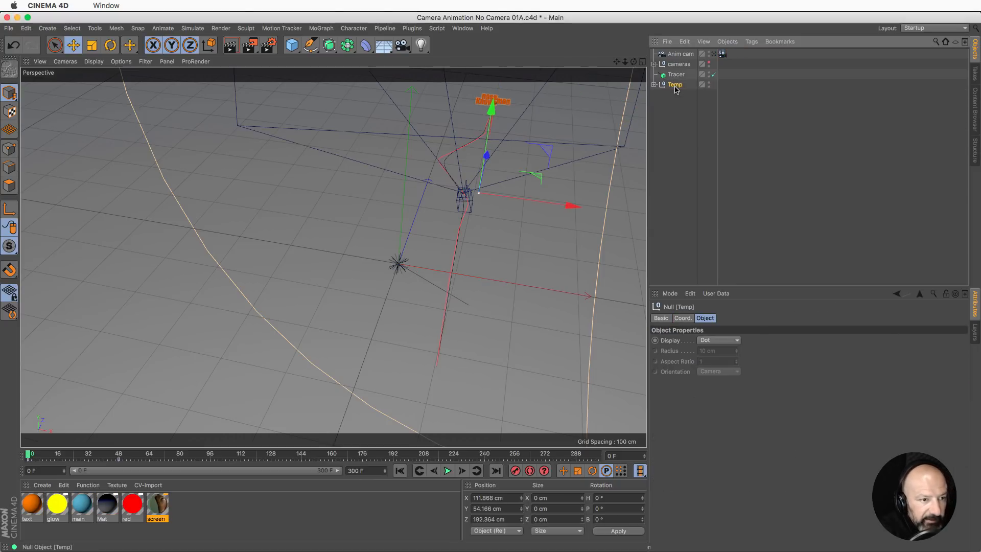
click(671, 96)
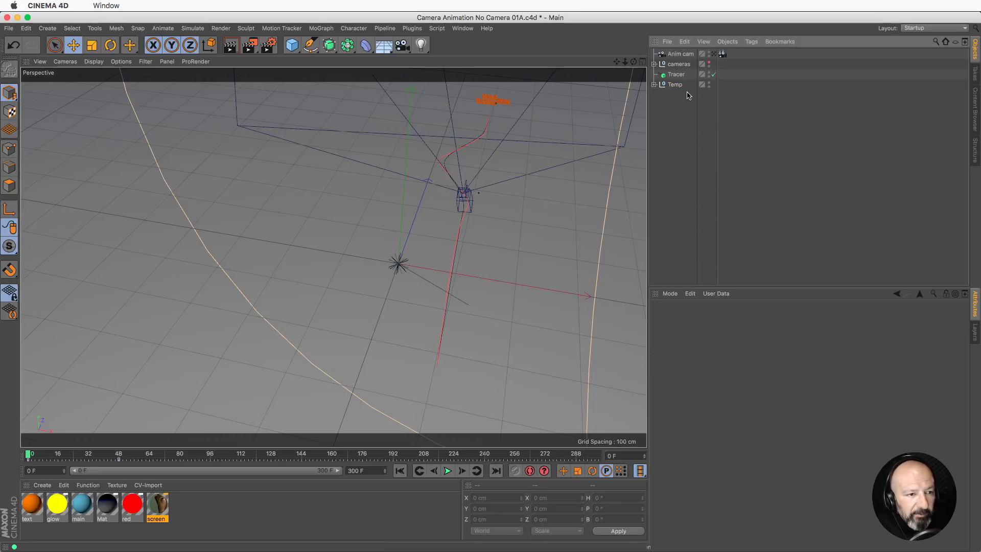
Replace Anim cam's Camera Morph tag with an Align to Spline tag
click(723, 54)
key(Delete)
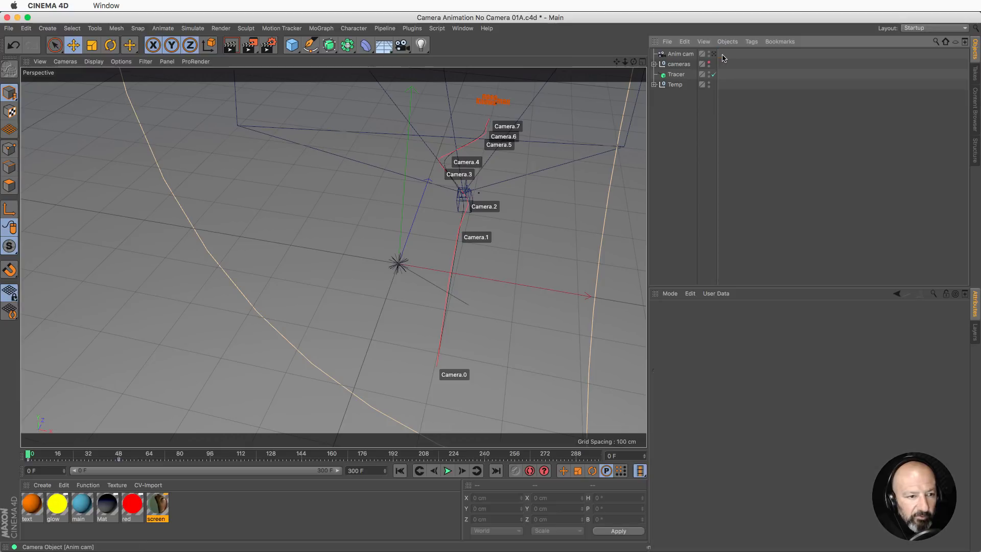
right_click(681, 53)
mouse_move(699, 58)
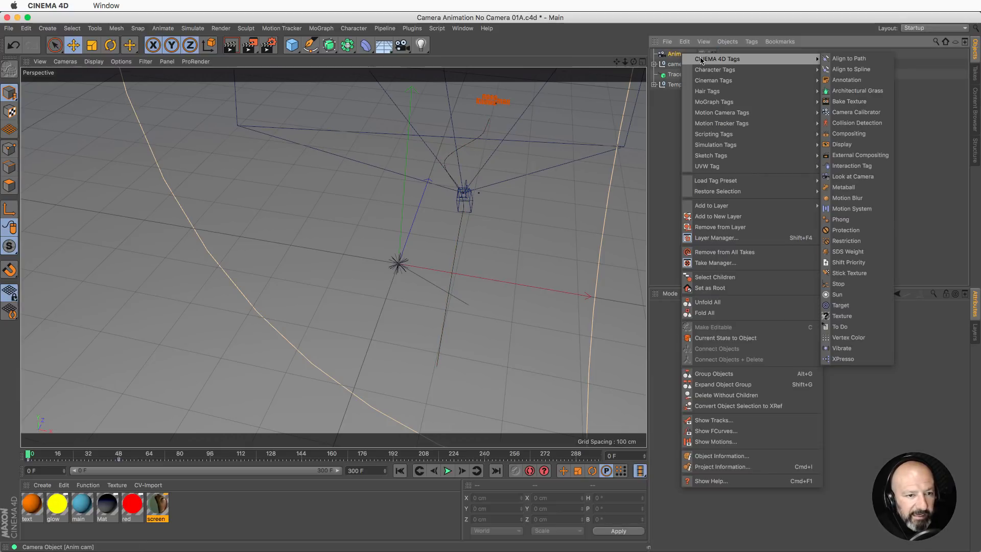
click(866, 71)
Place Anim cam below the Tracer in the object hierarchy and assign the Tracer as its Align to Spline path
drag(680, 54, 689, 82)
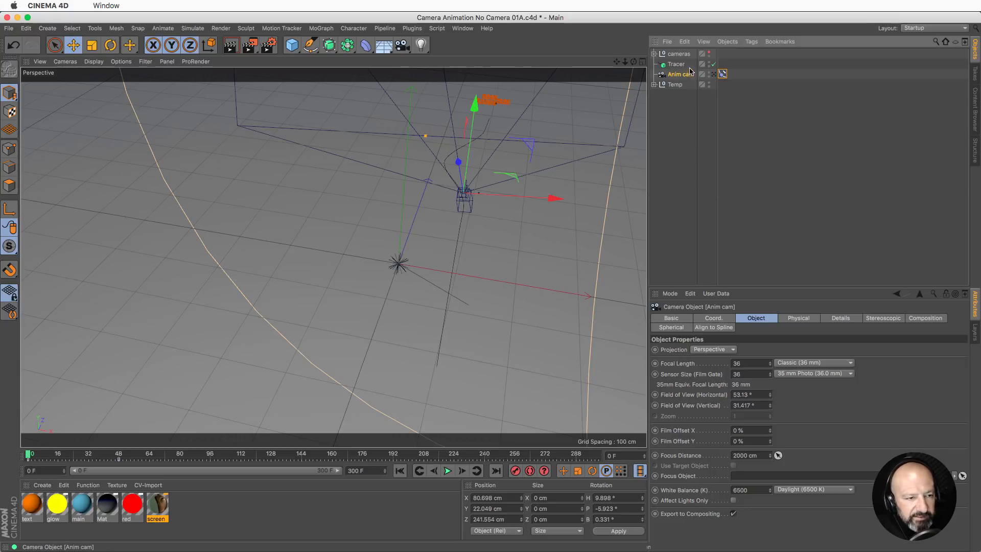
click(723, 74)
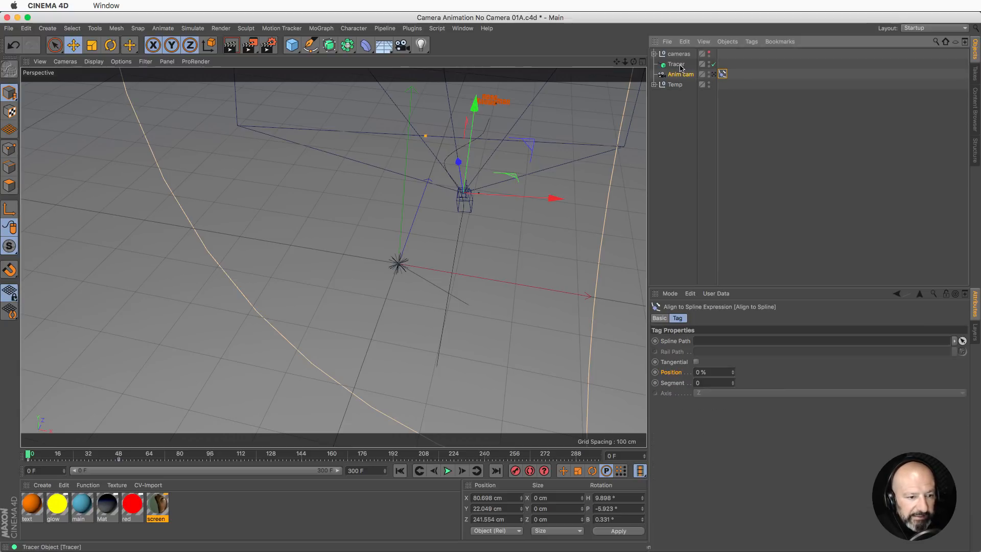
drag(680, 68, 738, 376)
Look through Anim cam and make City All visible in the viewport
click(714, 75)
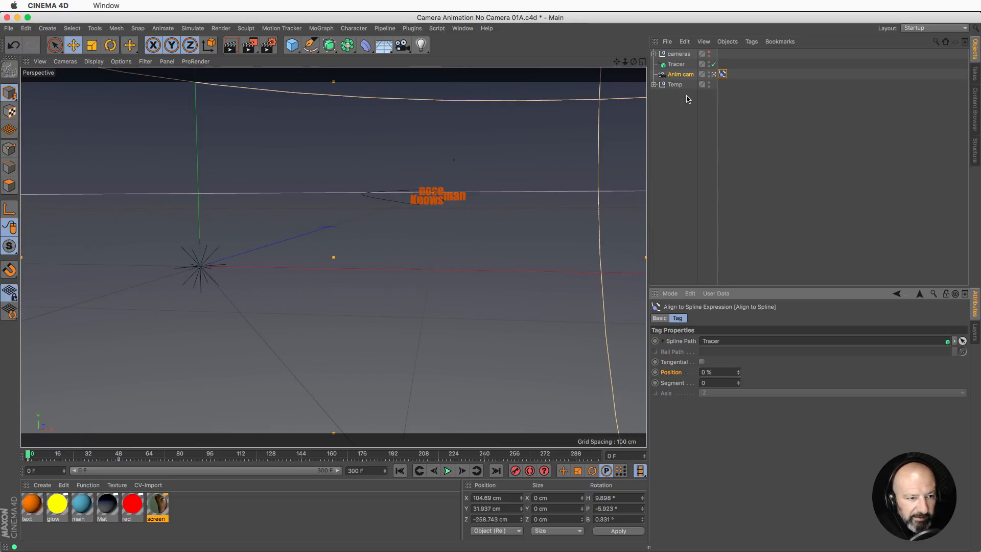
click(654, 84)
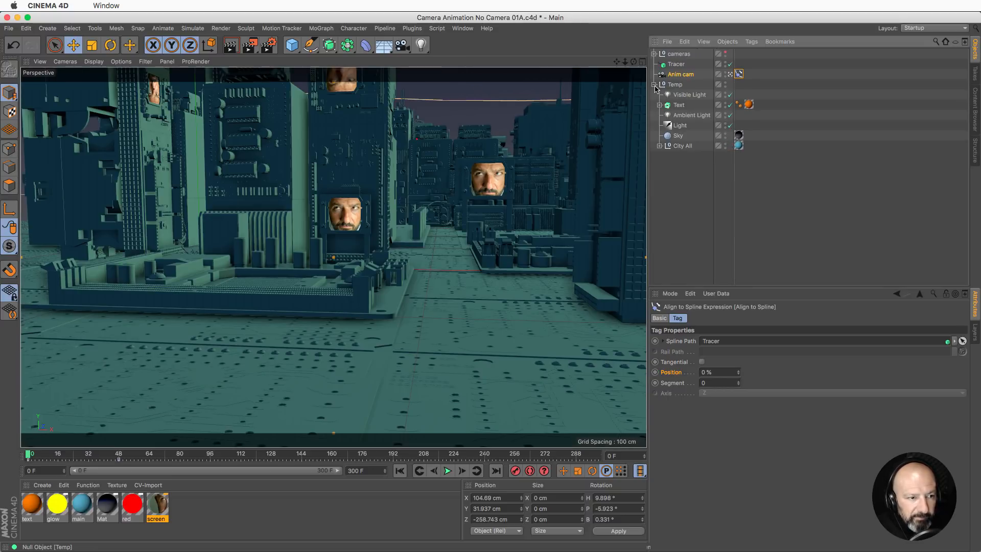
click(654, 85)
Test the camera's travel by varying the Align to Spline position along the path, including 87% and 83%, and reset it to 0%
click(678, 75)
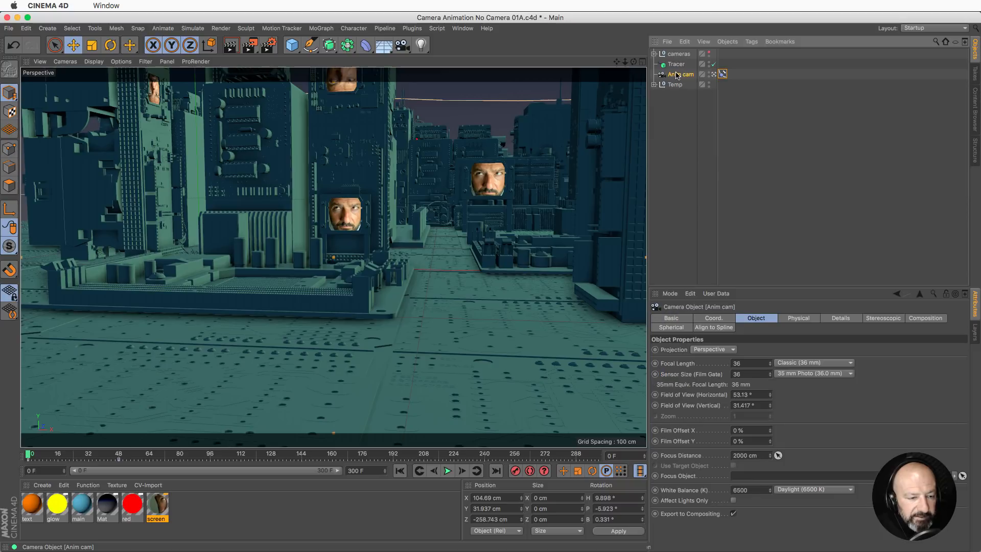
click(724, 74)
mouse_move(742, 374)
mouse_down()
mouse_move(801, 372)
mouse_move(736, 372)
mouse_up()
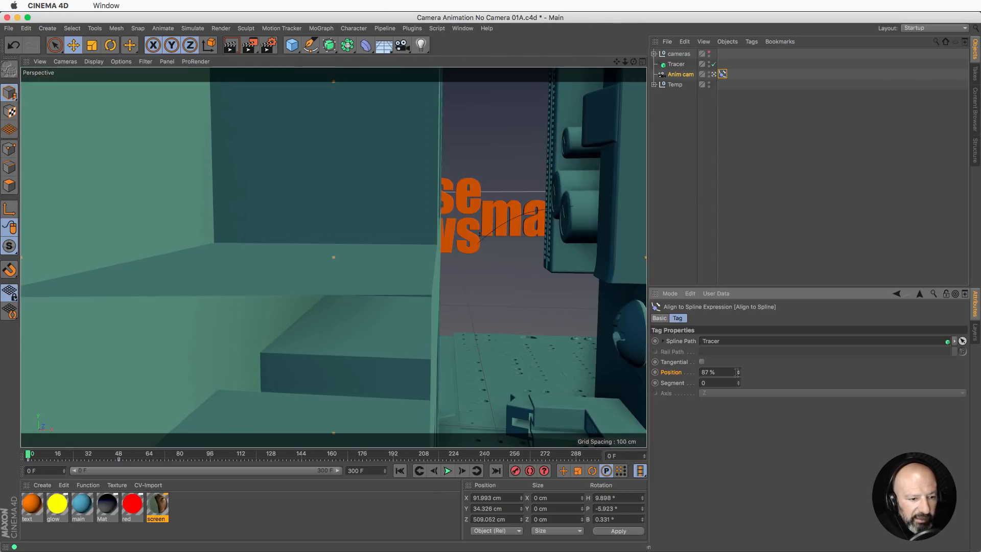
key(Down)
key(Down)
key(Down)
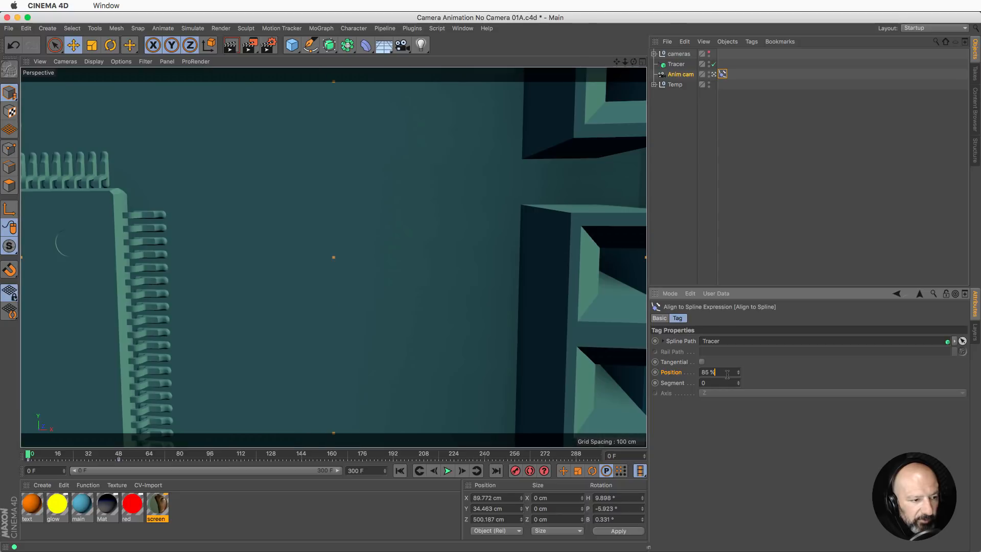
key(Up)
key(Down)
key(Down)
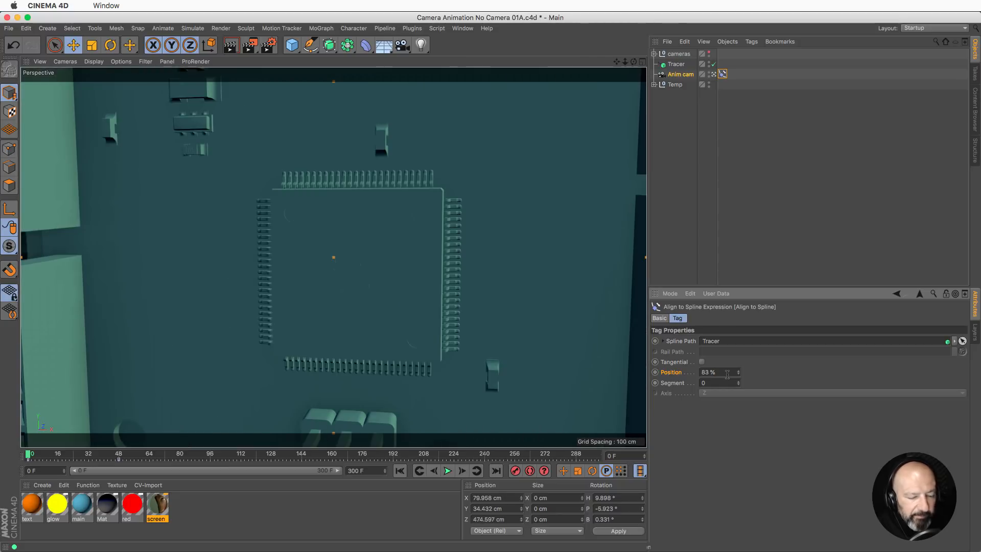
double_click(729, 374)
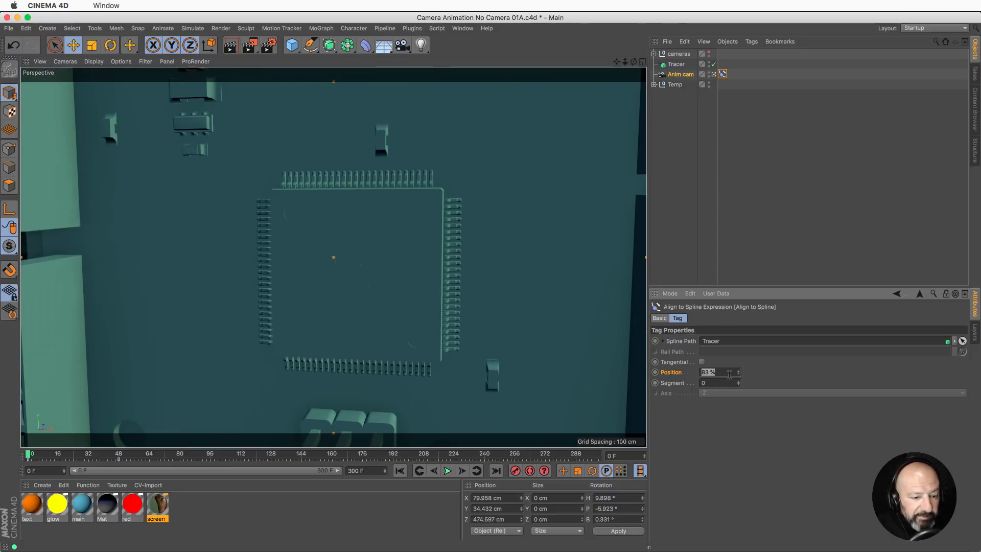
text(0)
key(Return)
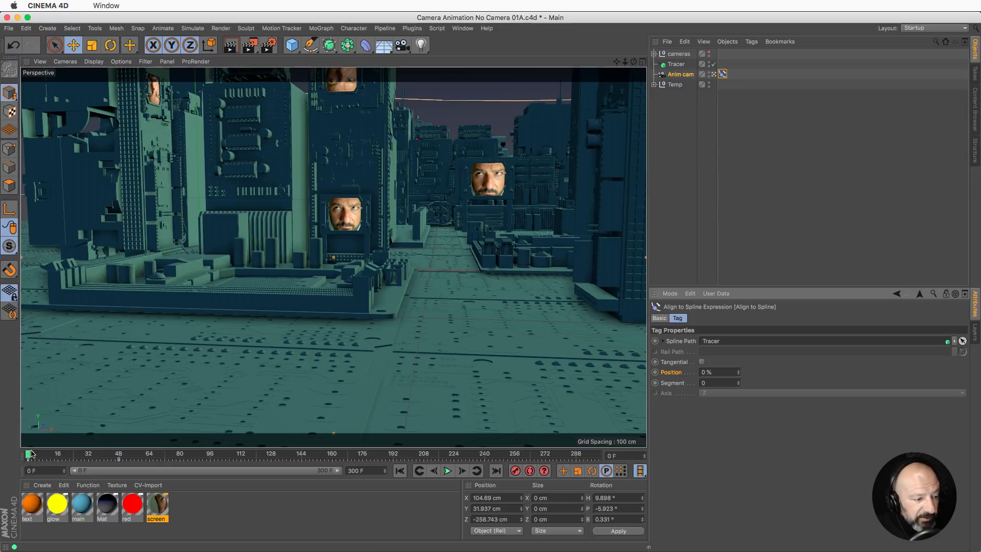
Keyframe the Align to Spline position at 0% on frame 0 and 100% on frame 300
click(655, 372)
click(599, 454)
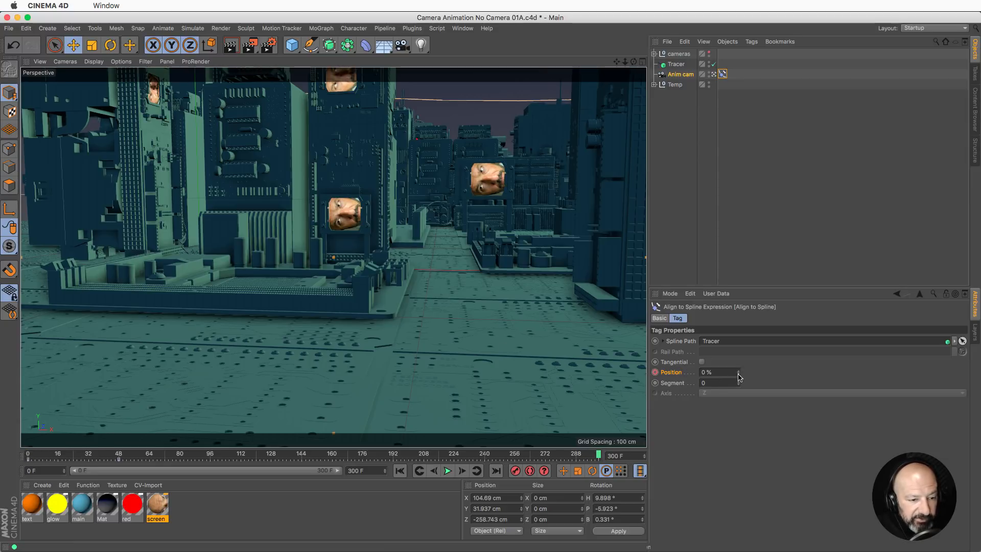
drag(739, 375, 739, 323)
click(655, 373)
Set both keyframes on the Align to Spline position's F-curve to linear interpolation and close the Timeline window
right_click(677, 372)
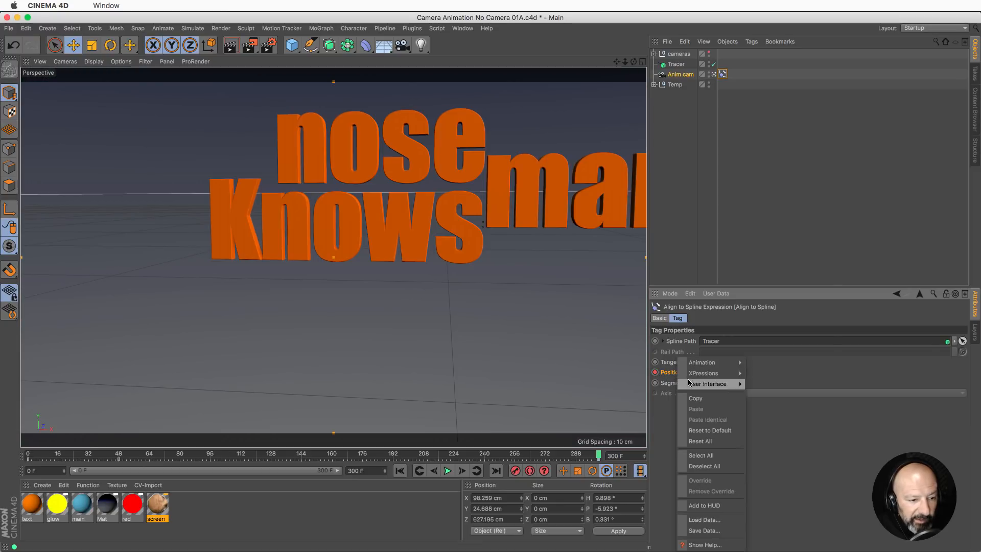
mouse_move(705, 362)
click(791, 466)
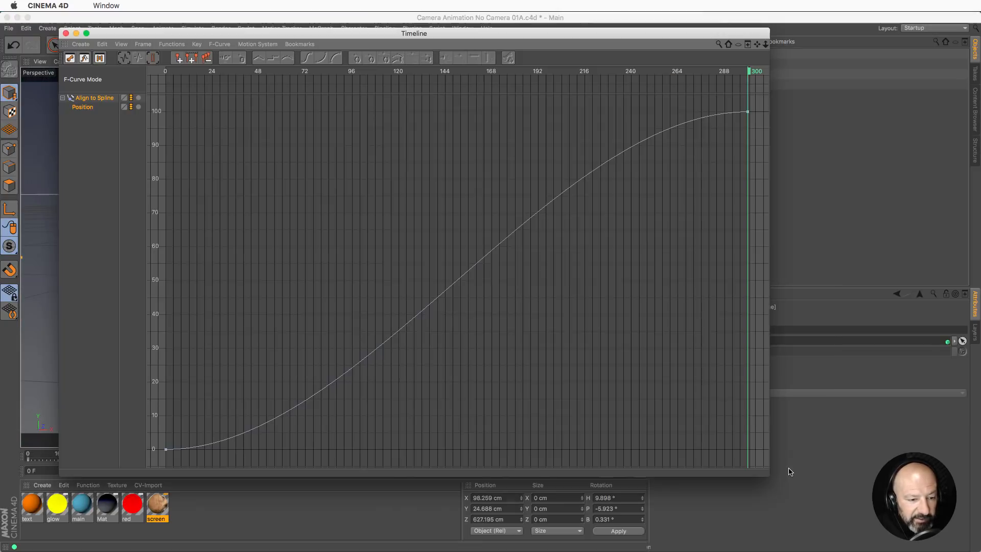
drag(646, 36, 490, 50)
right_click(673, 372)
mouse_move(700, 363)
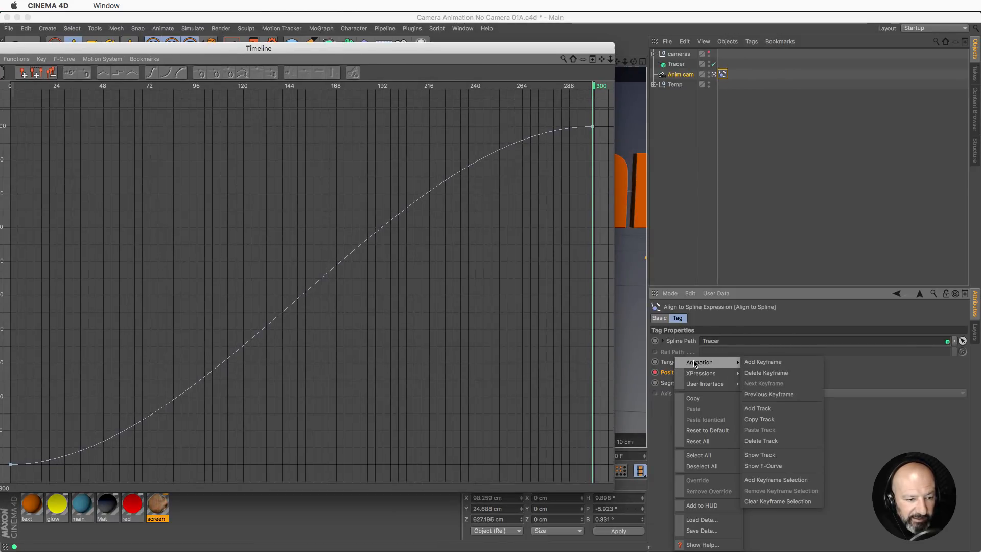
click(777, 466)
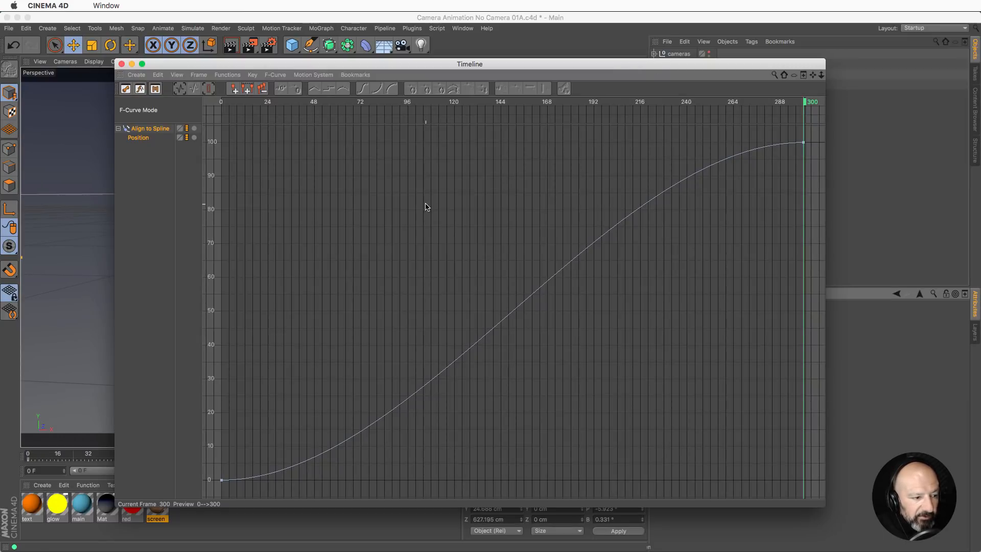
drag(446, 223, 203, 498)
shift+drag(616, 255, 818, 120)
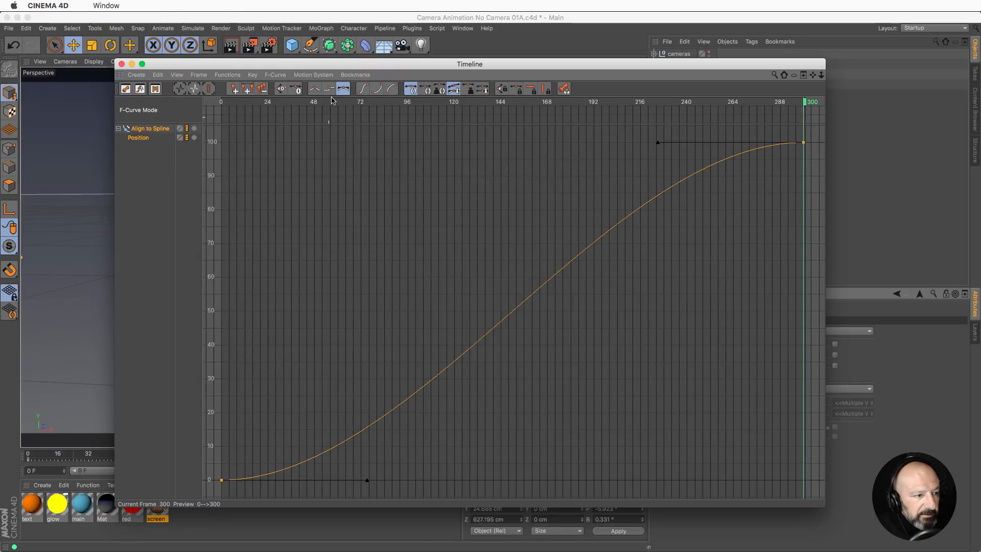
click(314, 89)
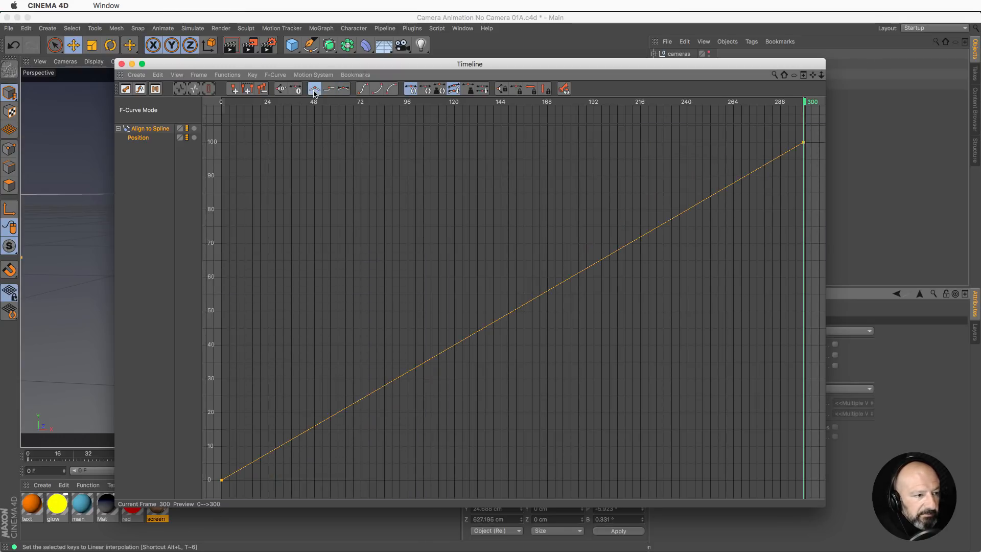
click(121, 64)
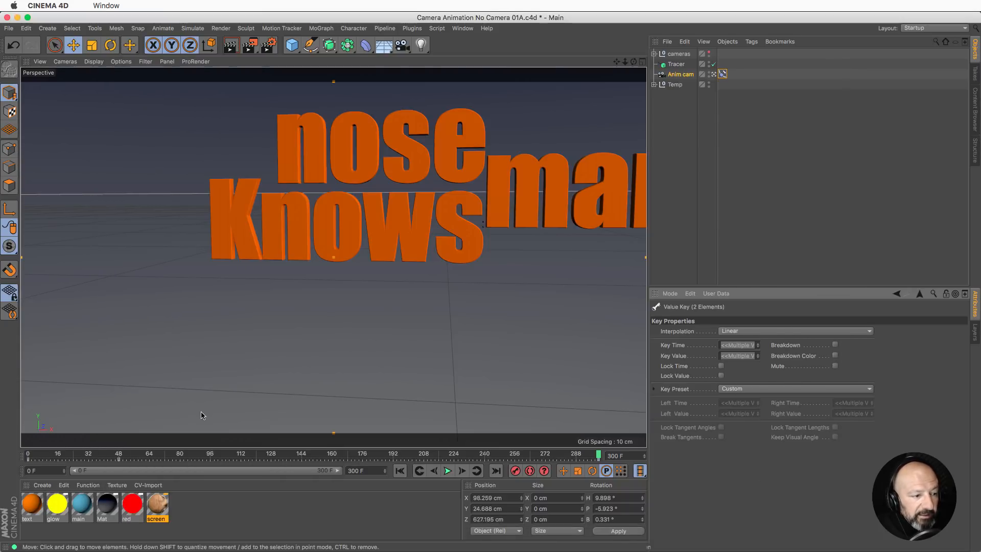
Scrub the fly-through to frame 257 and compare the views of Camera.4, Camera.5 and Camera.6 to identify the camera needing adjustment
click(401, 474)
drag(31, 456, 514, 519)
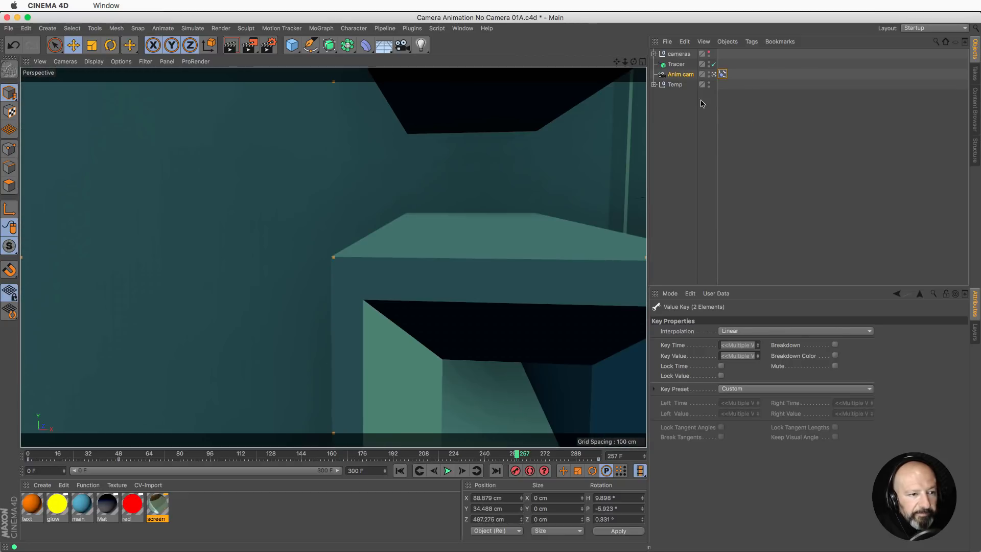
click(655, 54)
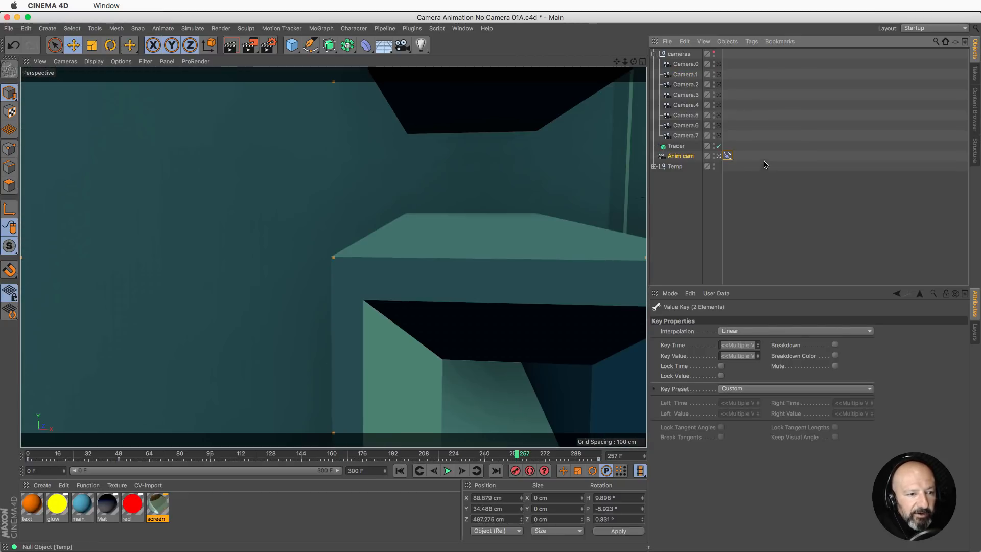
click(719, 126)
click(719, 115)
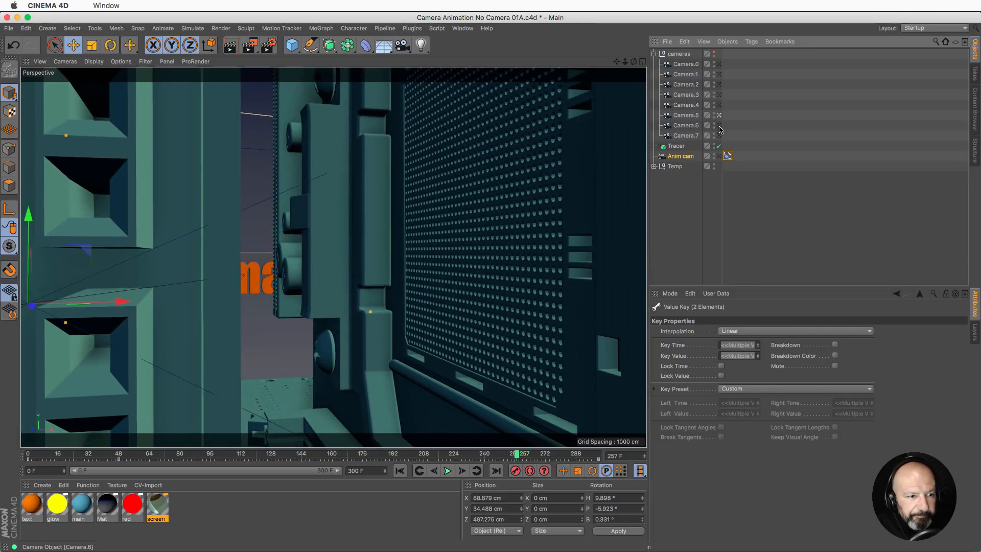
click(719, 126)
click(719, 116)
click(719, 104)
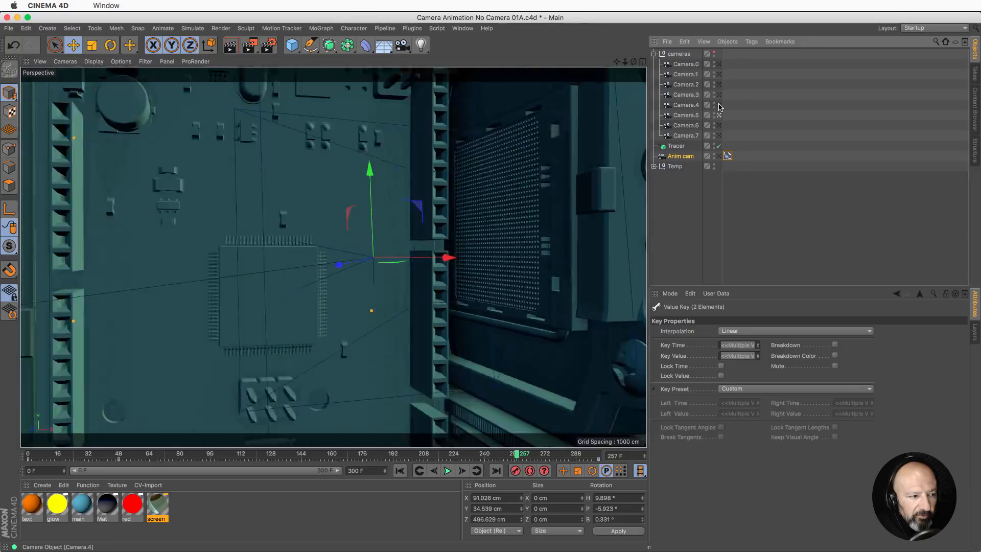
click(720, 106)
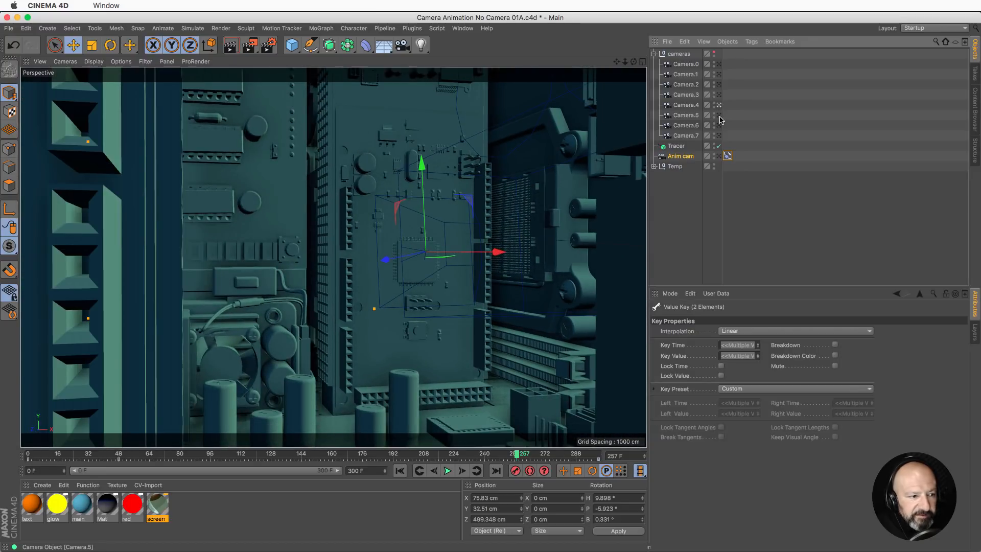
click(719, 116)
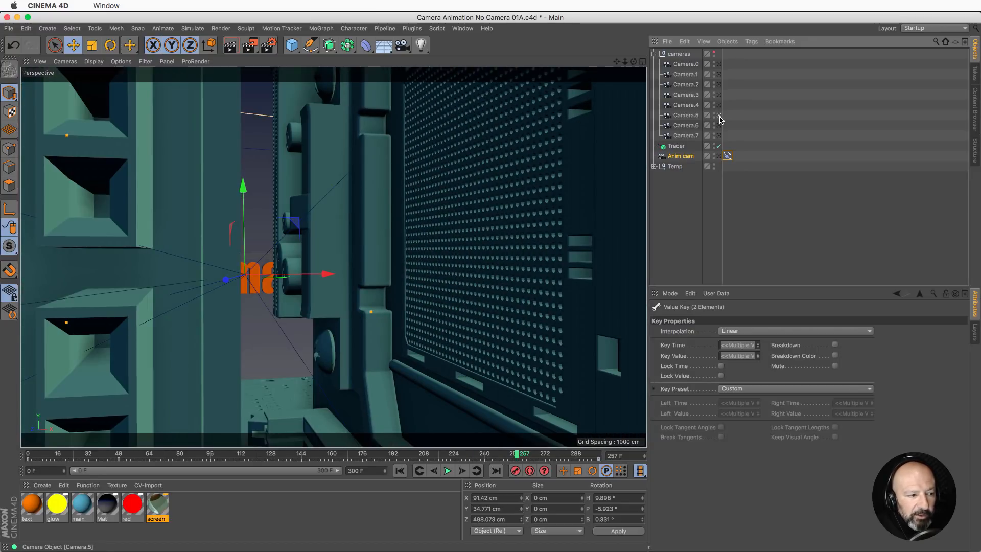
While looking through Anim cam, move Camera.5 along X only, to about -26.6 cm, with the Y and Z axes temporarily locked
click(692, 116)
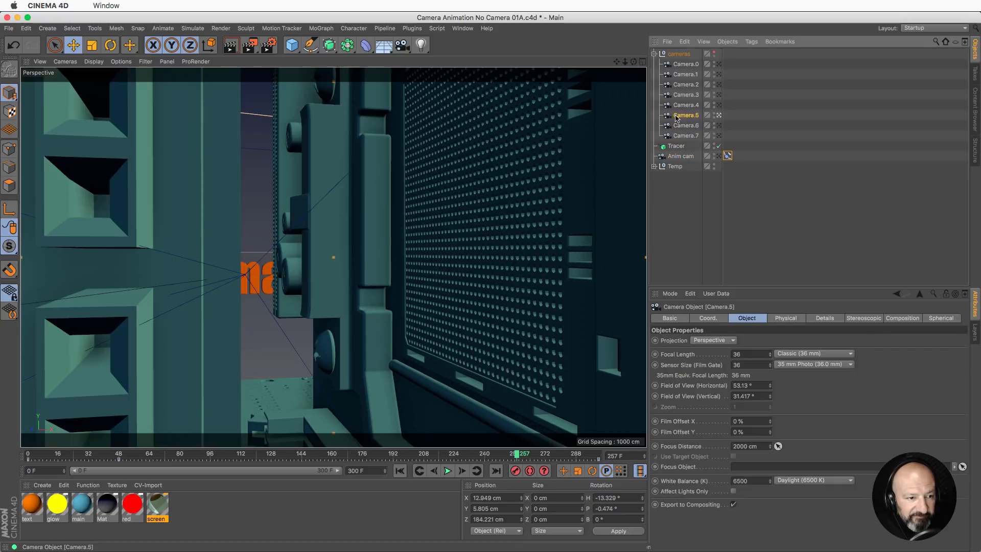
click(720, 157)
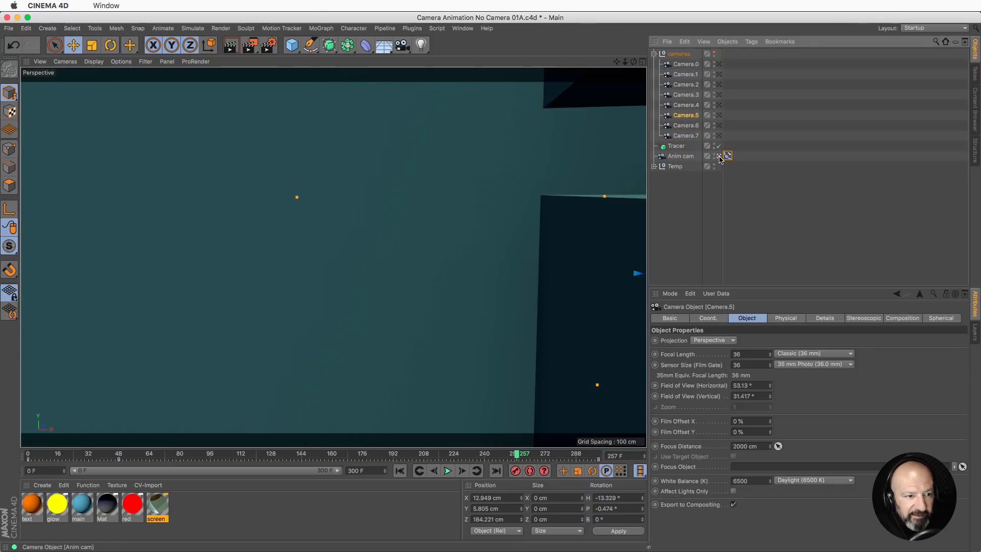
click(171, 45)
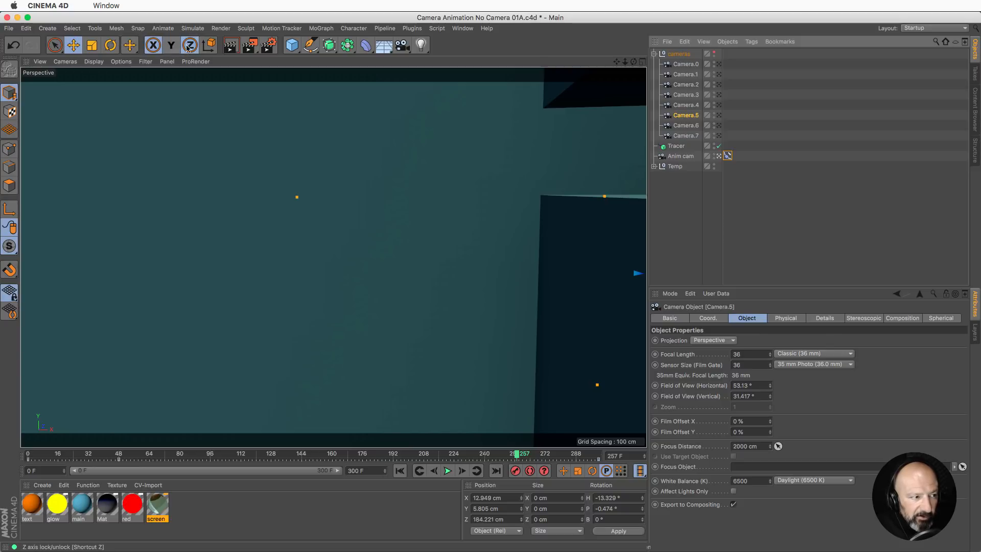
click(190, 45)
drag(377, 236, 394, 234)
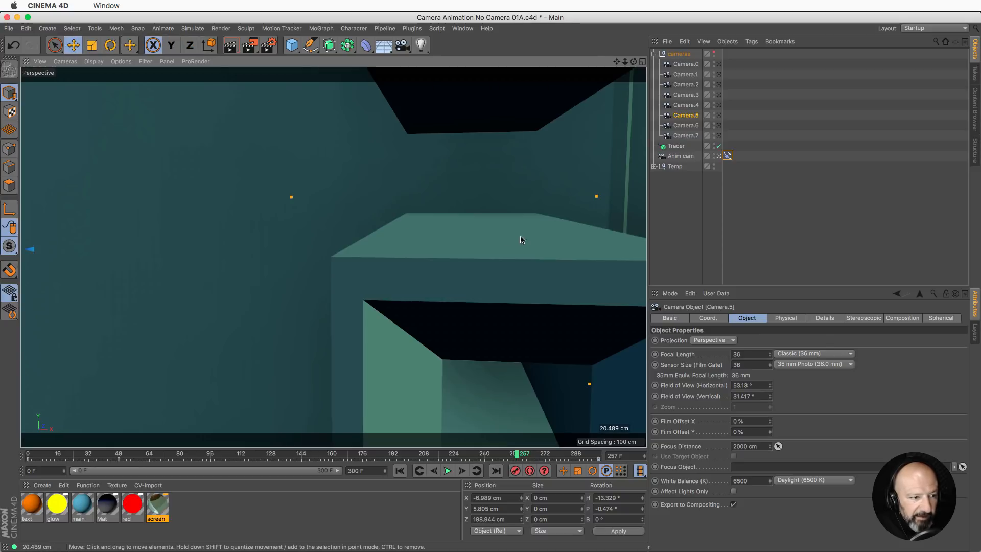
drag(521, 239, 403, 274)
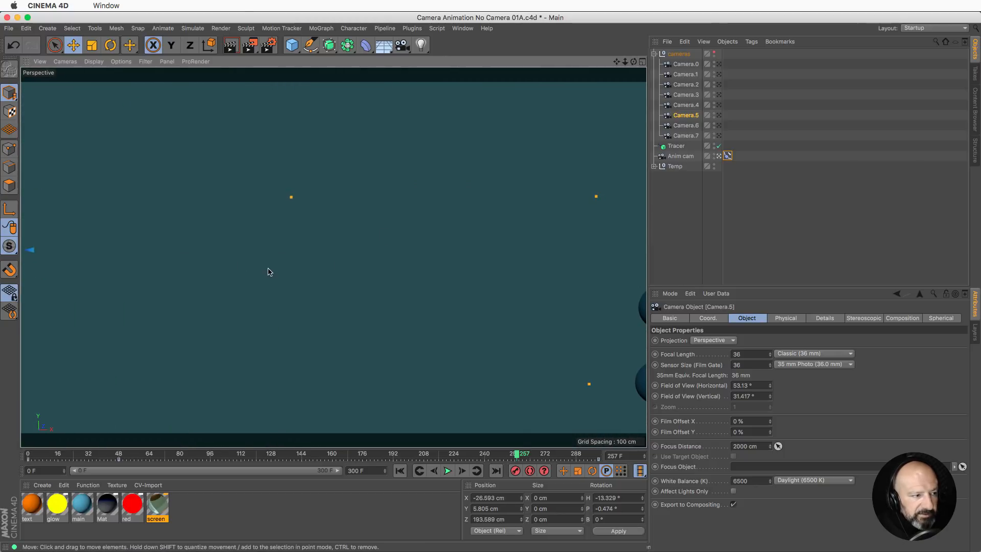
click(171, 46)
click(190, 46)
Undo the most recent moves of Camera.5 made after its first shift along X
key(super+z)
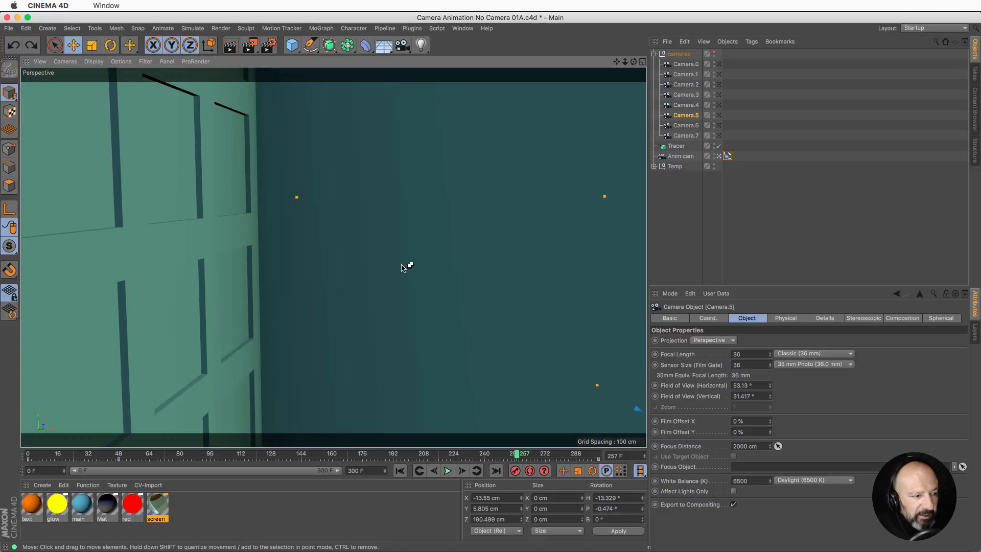
key(super+z)
key(super+z)
key(super+z)
key(super+z)
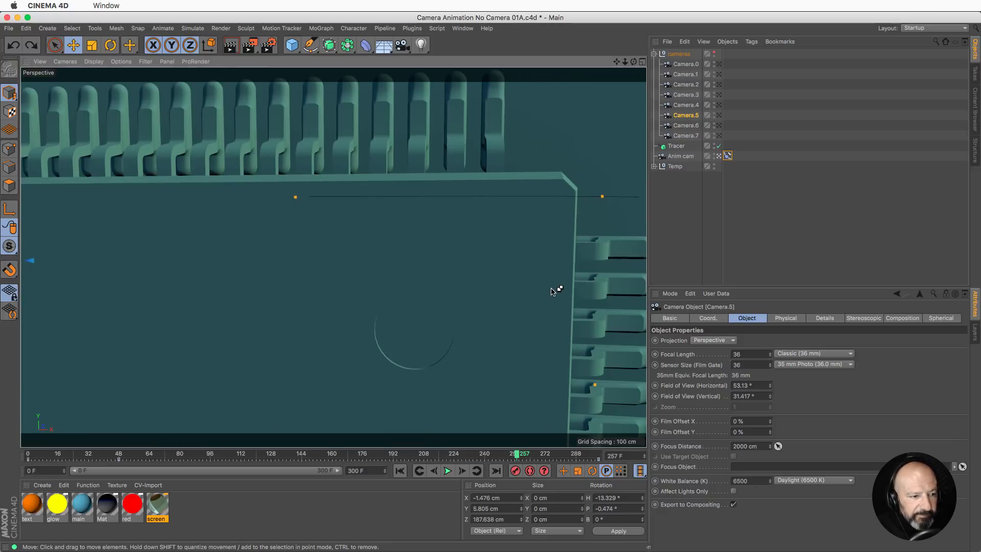
key(super+z)
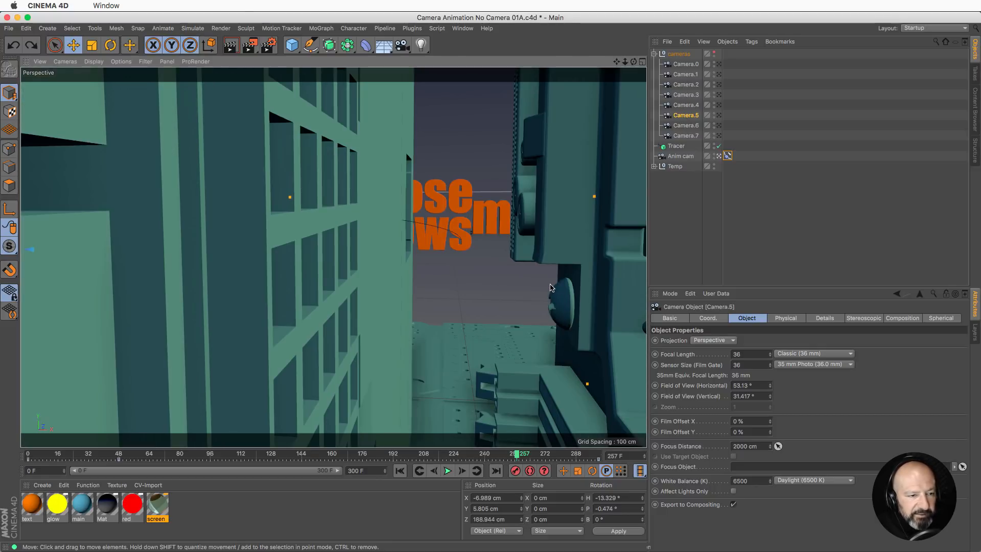
Set Camera.5's X position to 23.011 cm, checking Anim cam's view around frame 259
click(686, 116)
click(709, 318)
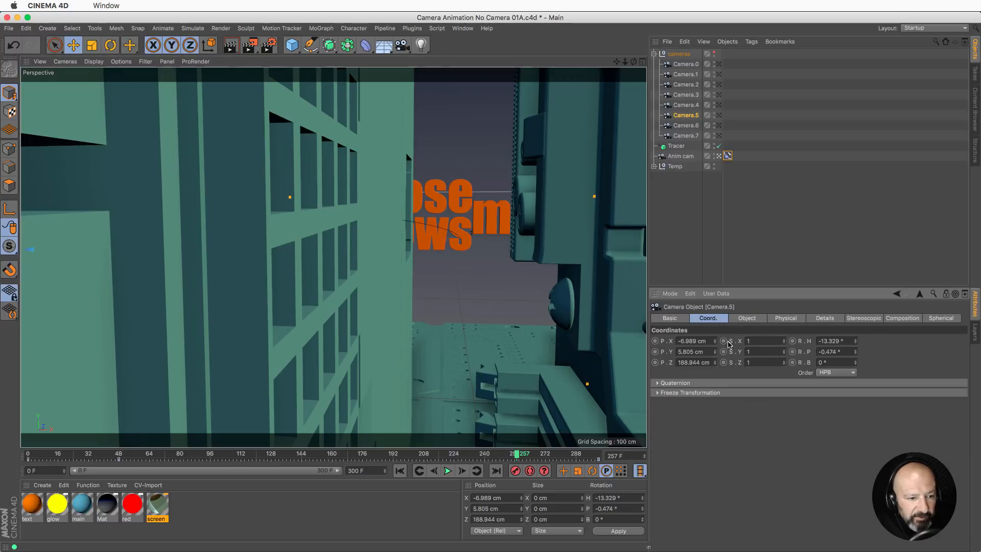
drag(714, 341, 728, 341)
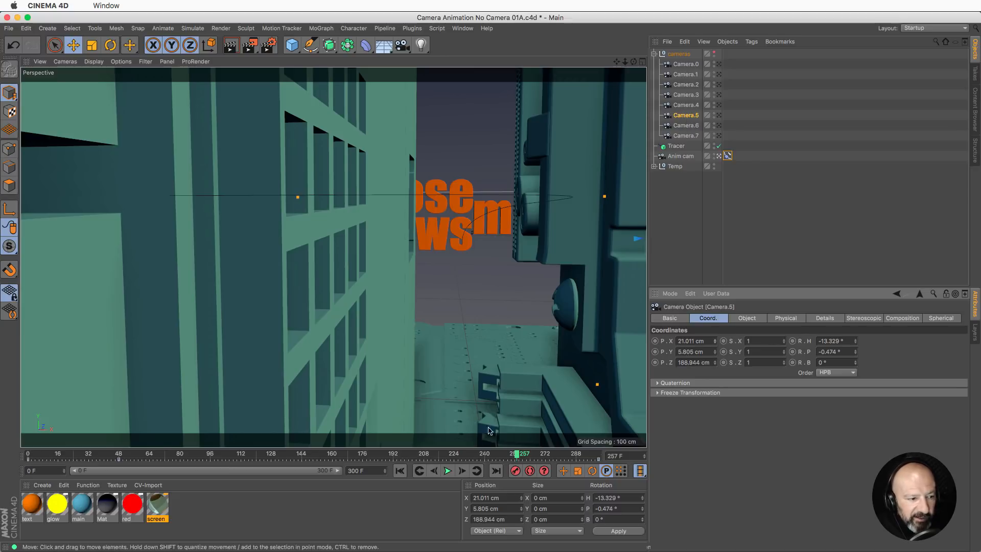
drag(517, 455, 522, 504)
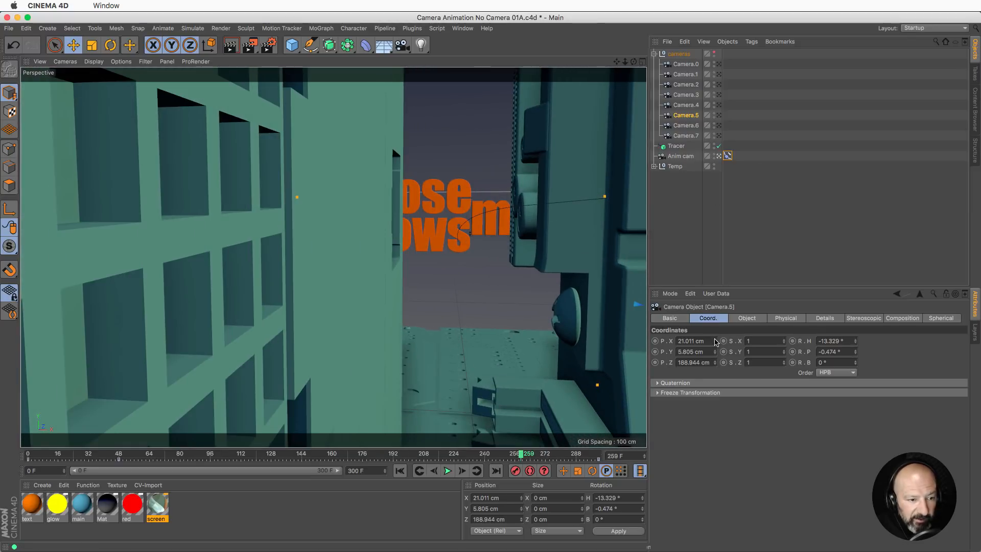
drag(715, 342, 716, 339)
Set Camera.4's X position to -52.42 cm while viewing Anim cam's path at frame 220
drag(496, 459, 446, 453)
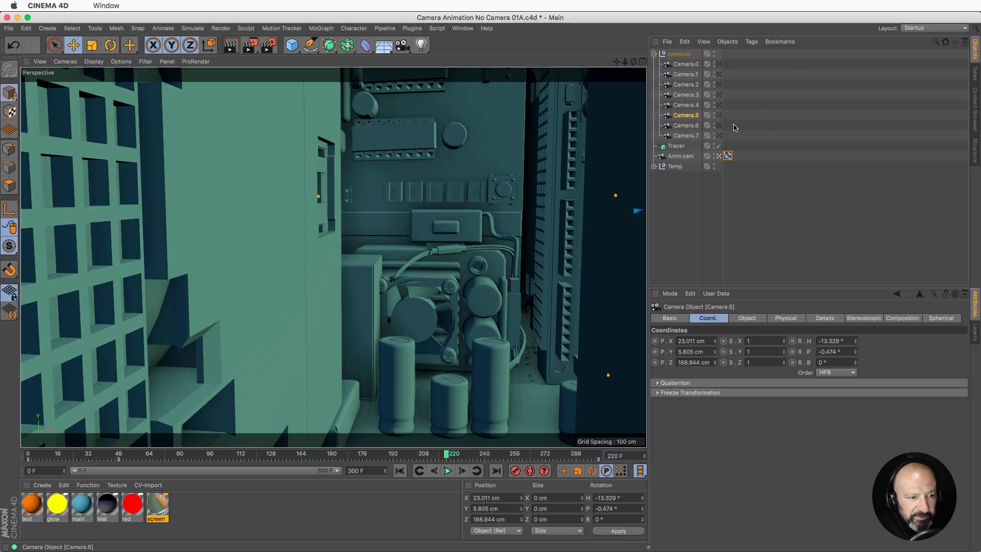
click(694, 106)
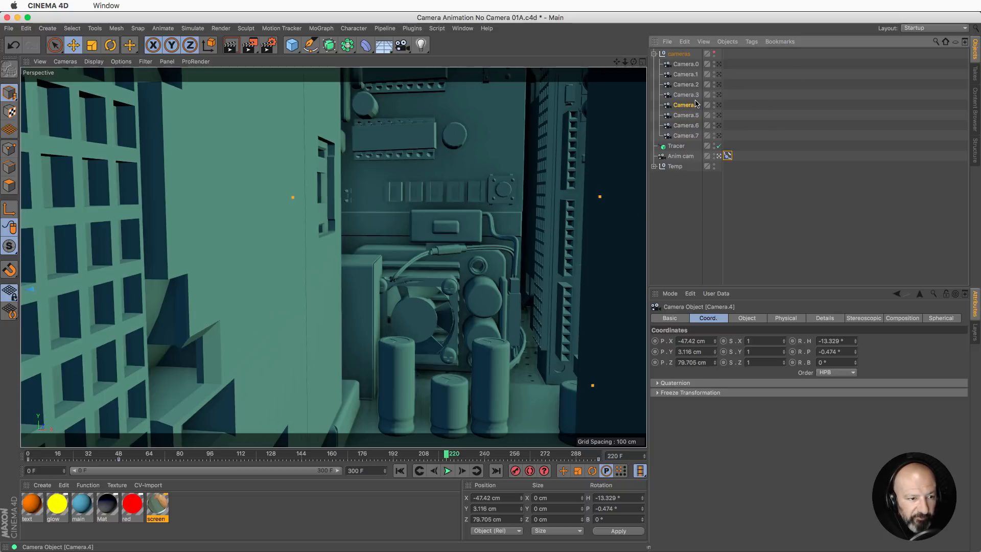
click(715, 343)
click(715, 343)
click(715, 343)
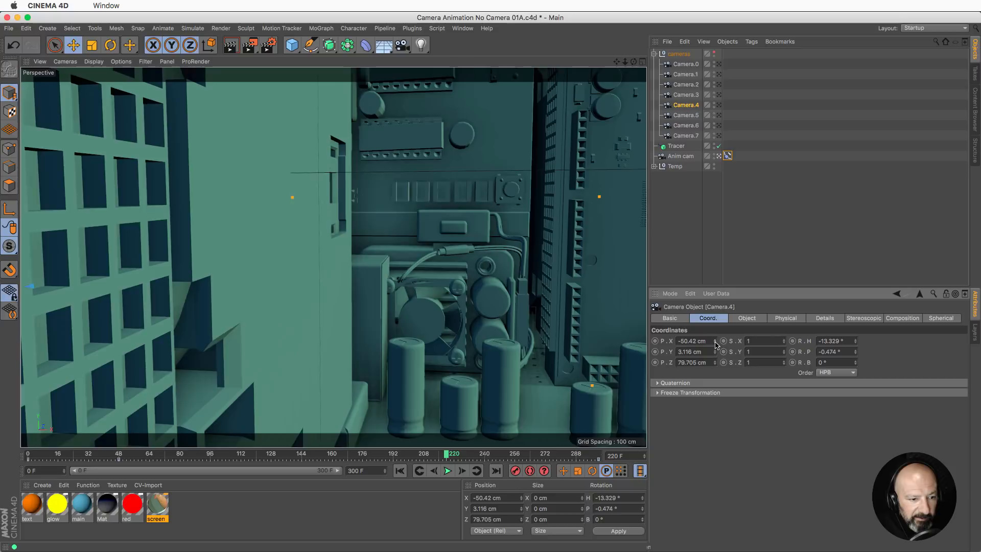
click(715, 343)
click(715, 343)
Scrub the fly-through to frame 300 and compare Anim cam's final view with Camera.7's view
drag(447, 455, 174, 455)
drag(261, 453, 608, 451)
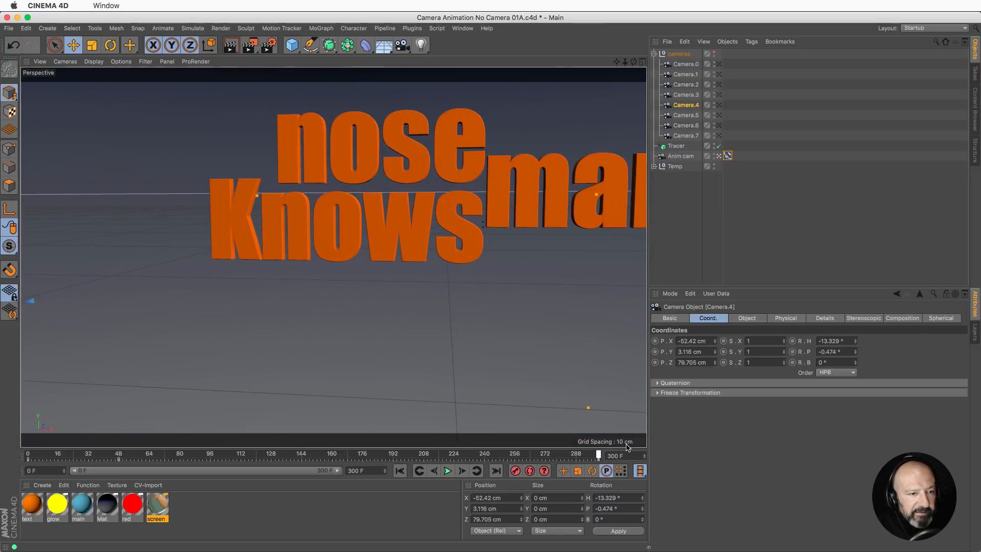
click(719, 136)
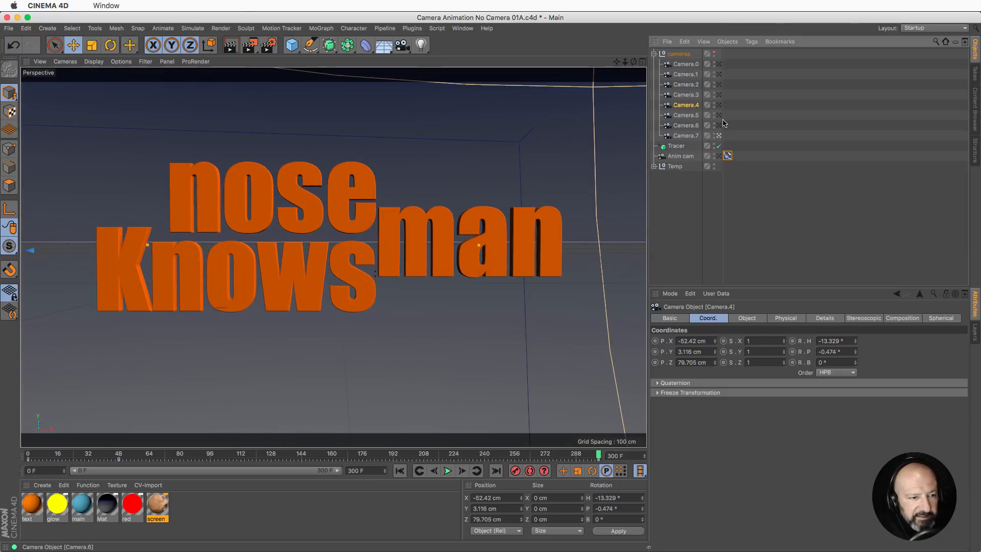
click(417, 453)
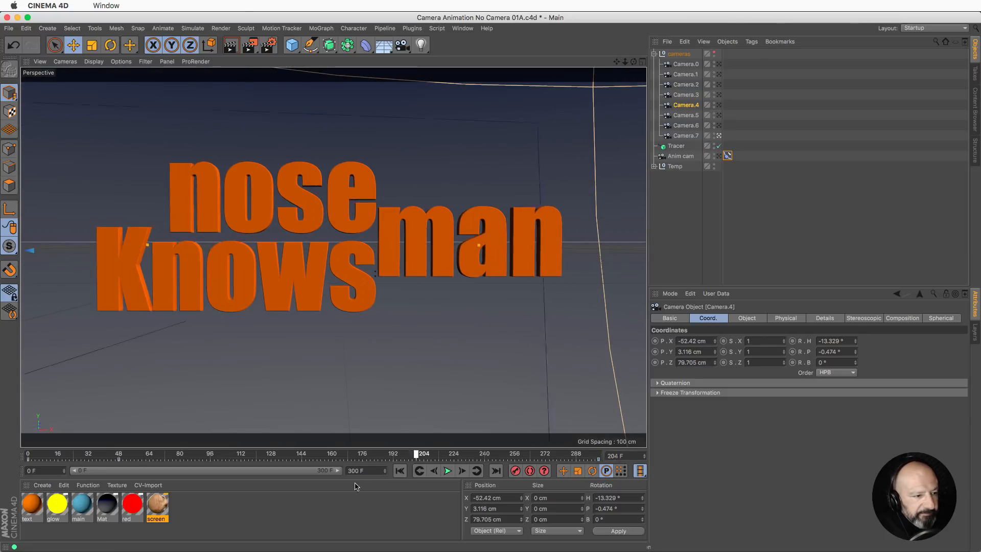
drag(355, 486, 609, 457)
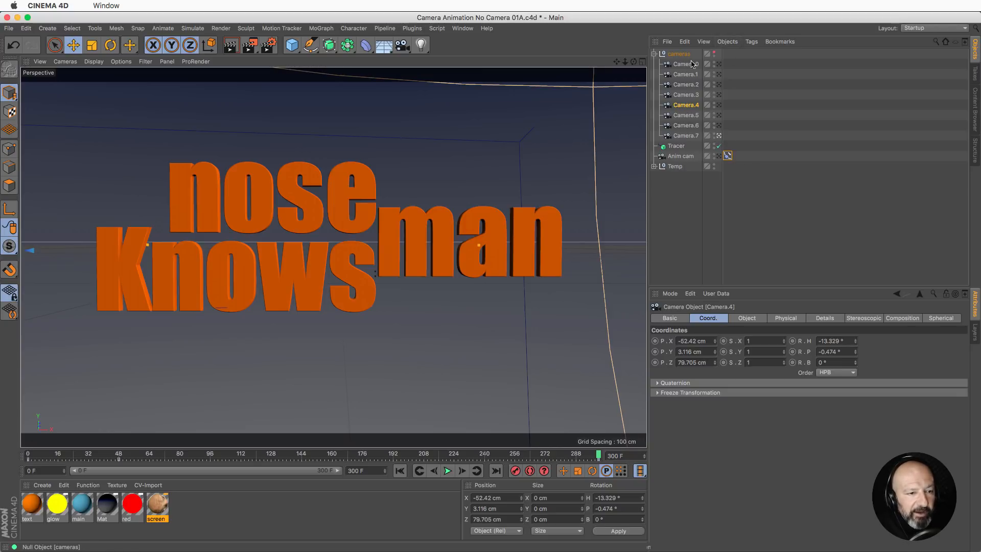
click(719, 156)
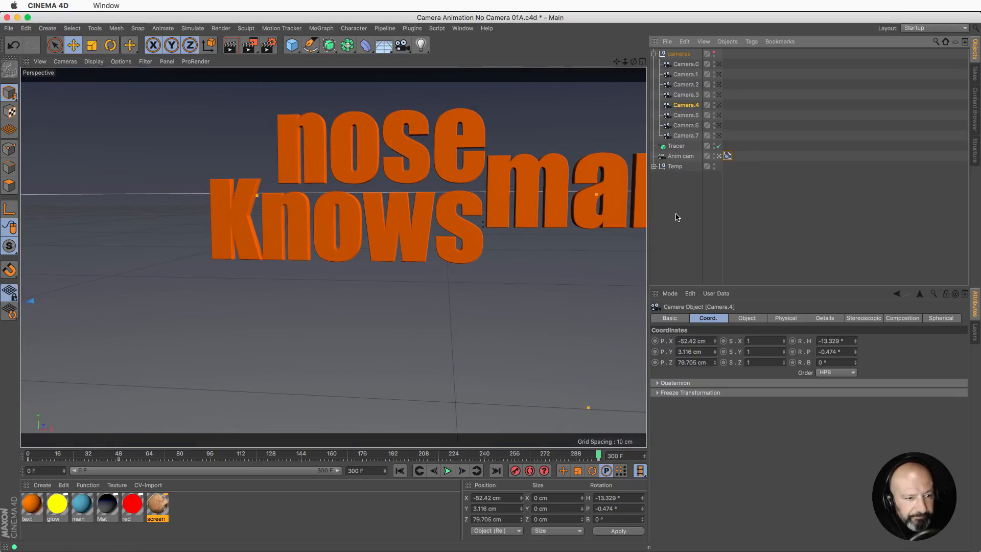
Collapse the cameras group, return to frame 0, and group Anim cam under a new null named Cam contr
click(654, 53)
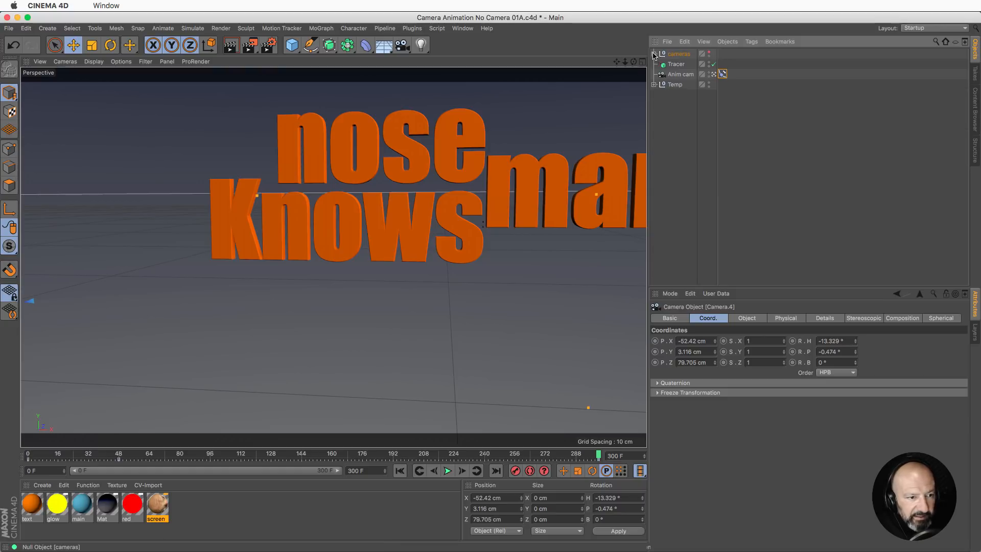
drag(103, 456, 11, 500)
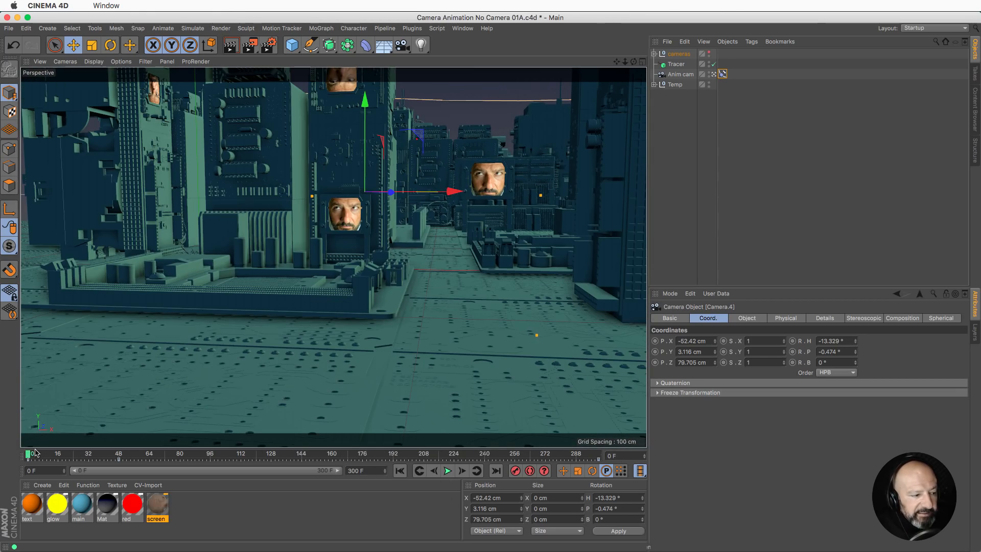
click(676, 75)
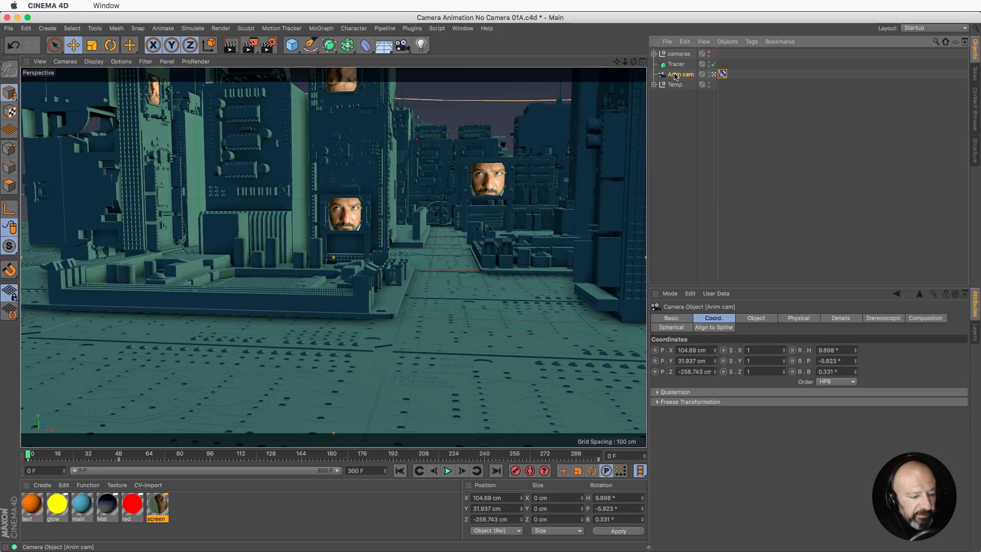
key(alt+g)
click(654, 74)
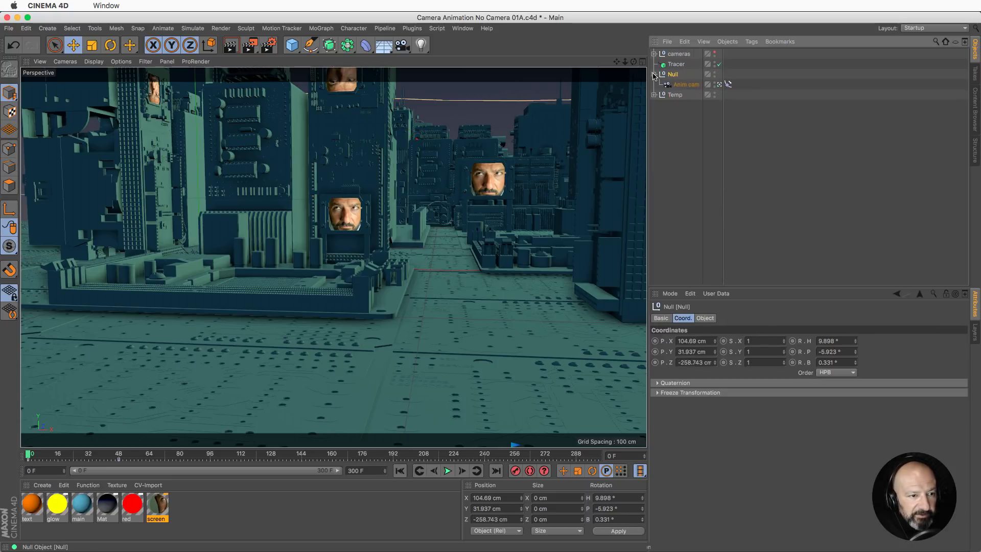
double_click(675, 74)
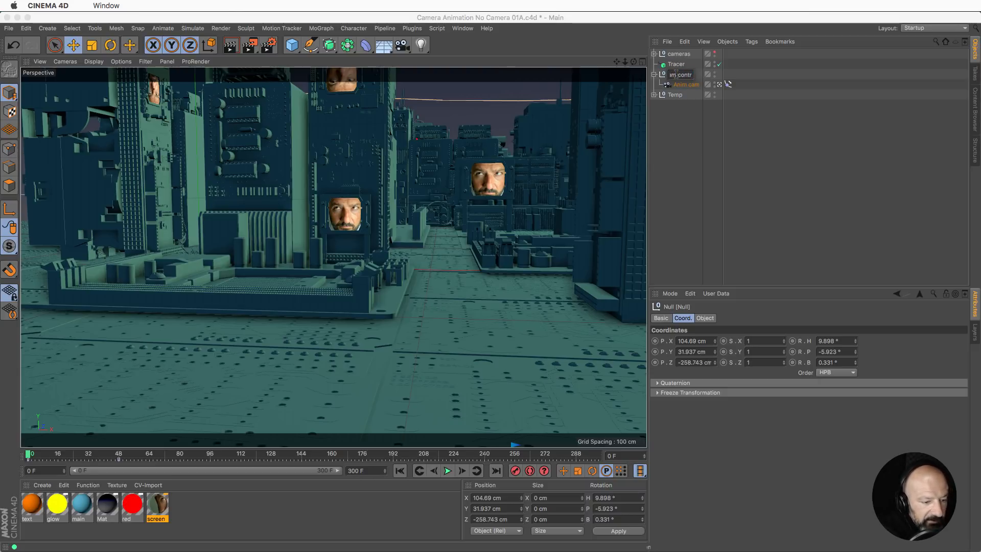
key(Return)
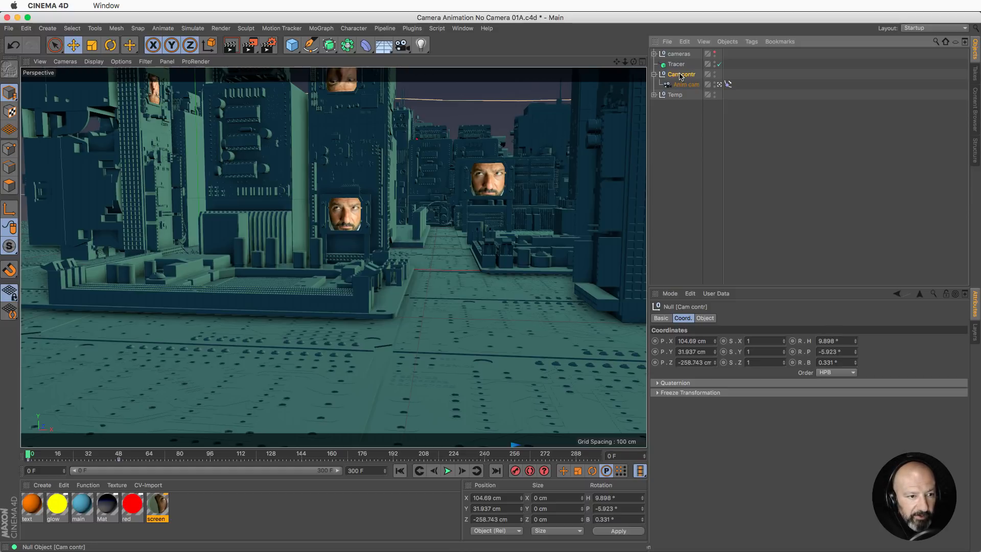
Add user data named banking to the Cam contr null, using a Float Slider interface with a minimum of -100%
click(716, 293)
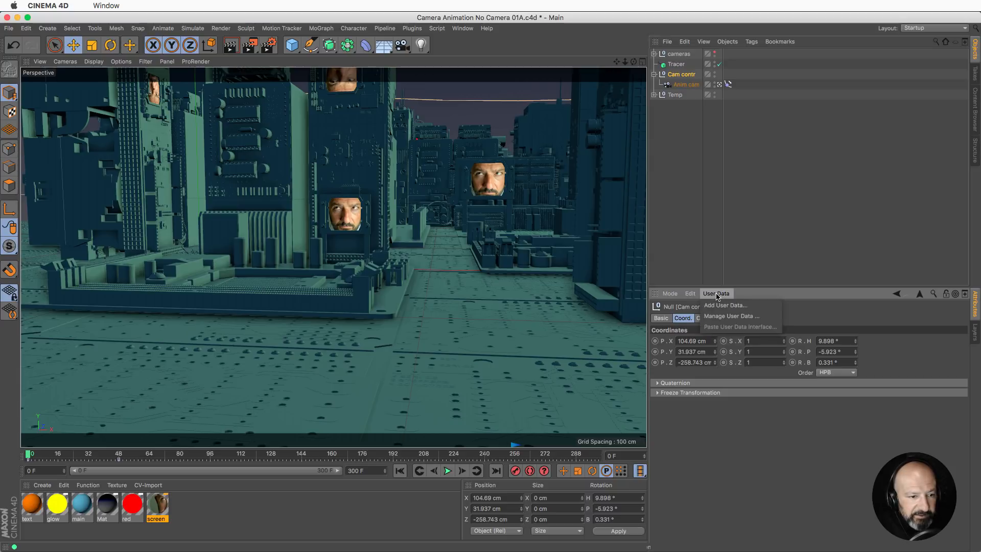
click(730, 305)
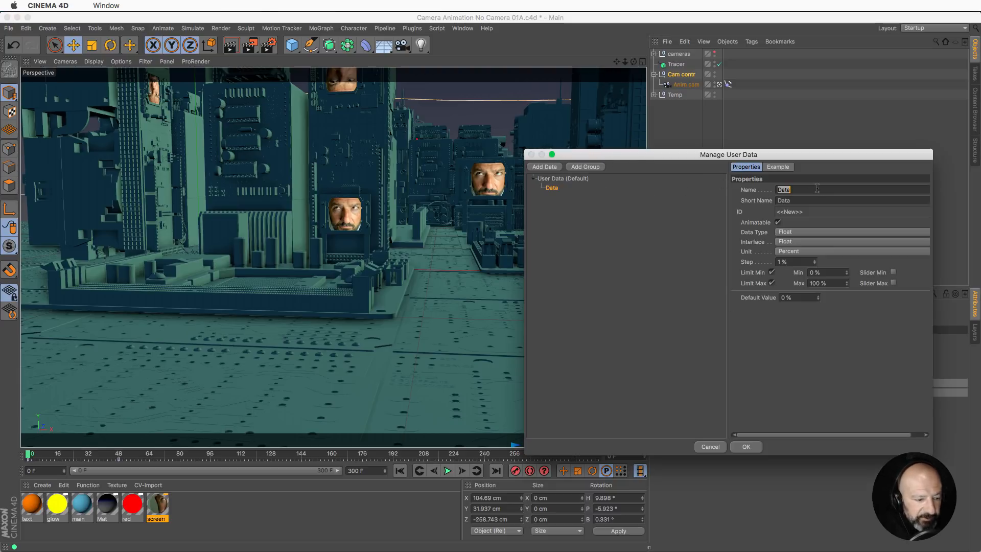
text(banking)
key(Tab)
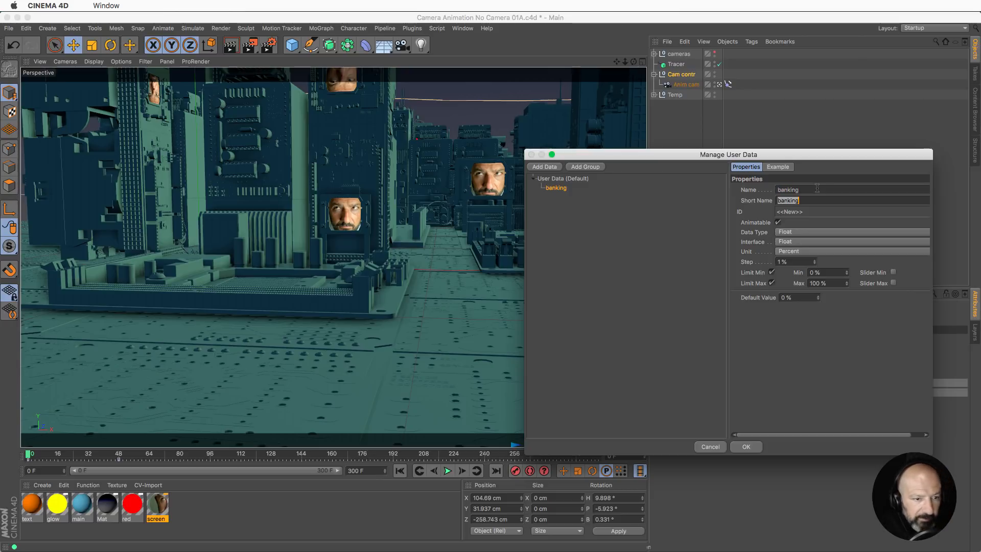
click(779, 243)
click(815, 265)
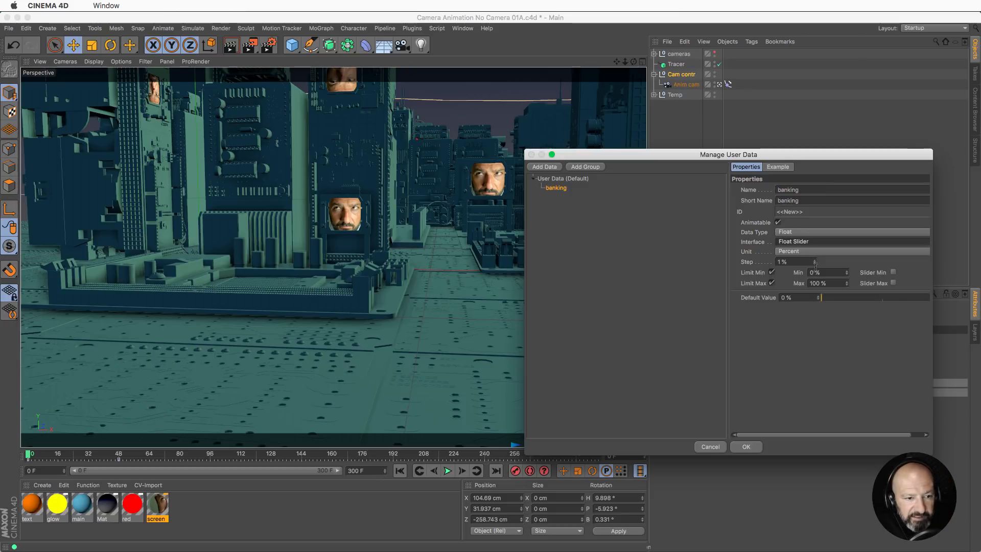
double_click(836, 273)
text(-100)
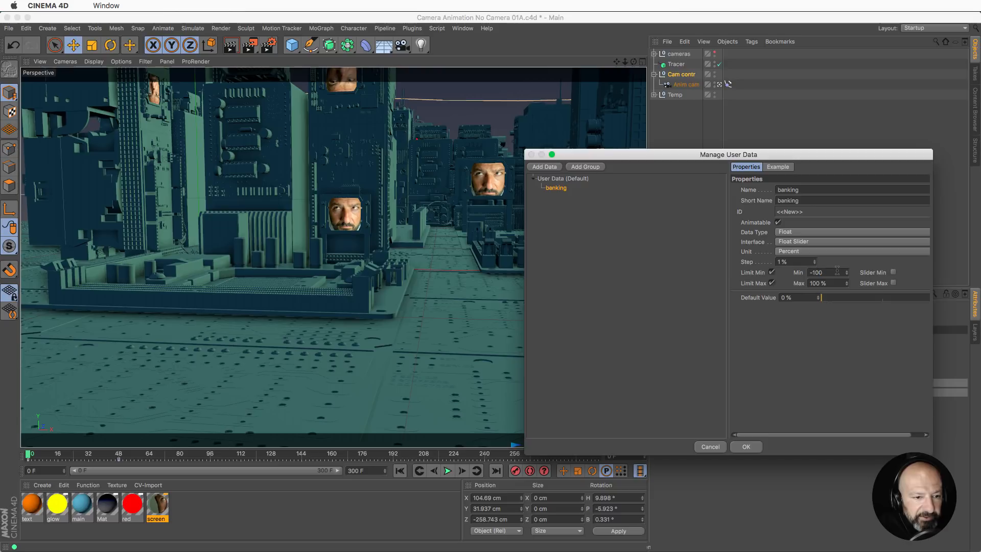
key(Return)
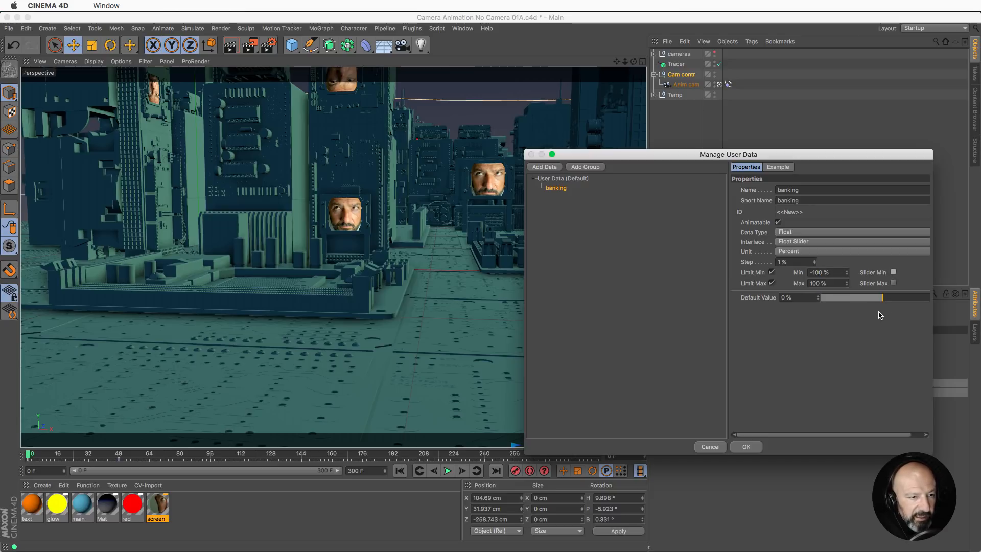
Add a user data group named Controls, place banking inside it, and show the new controls on Cam contr
click(596, 168)
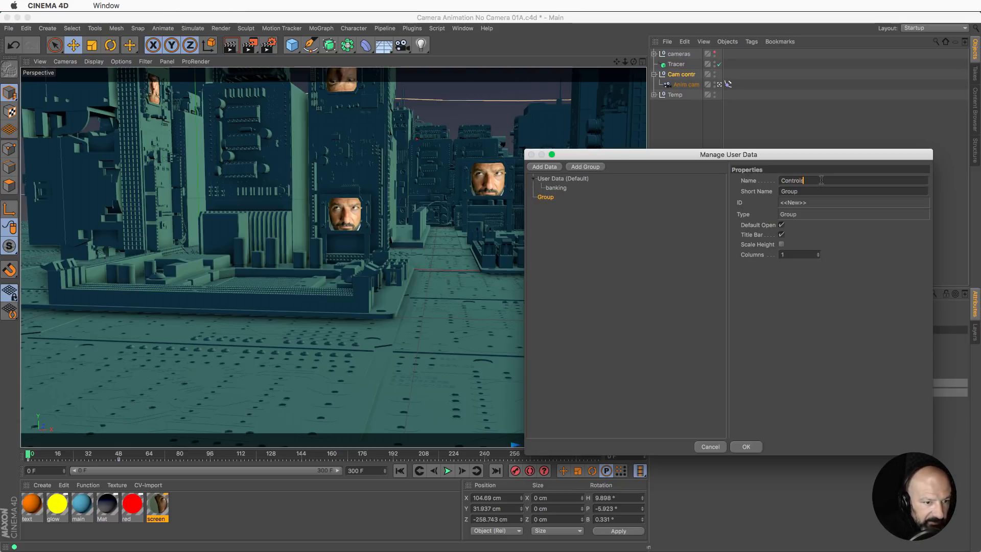
drag(560, 189, 557, 201)
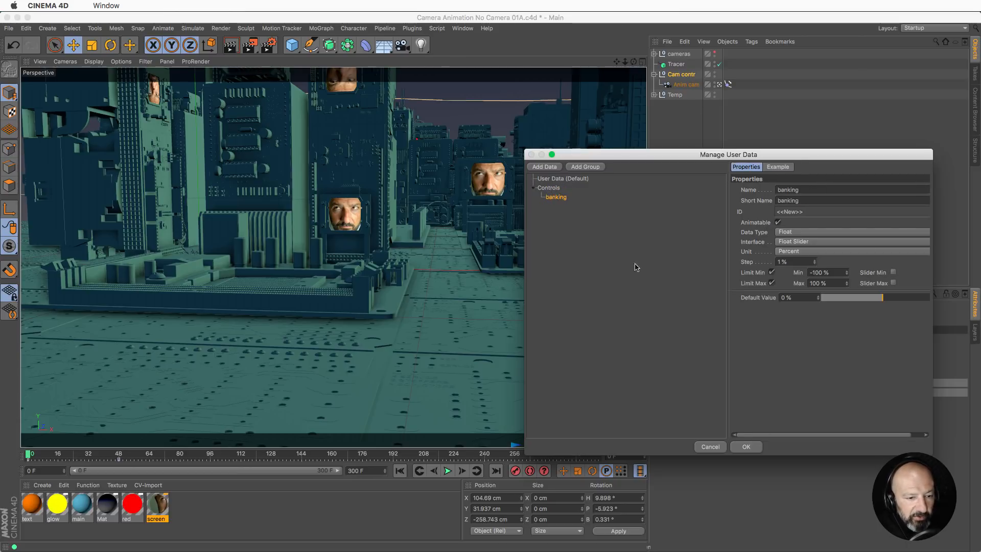
click(747, 447)
click(748, 320)
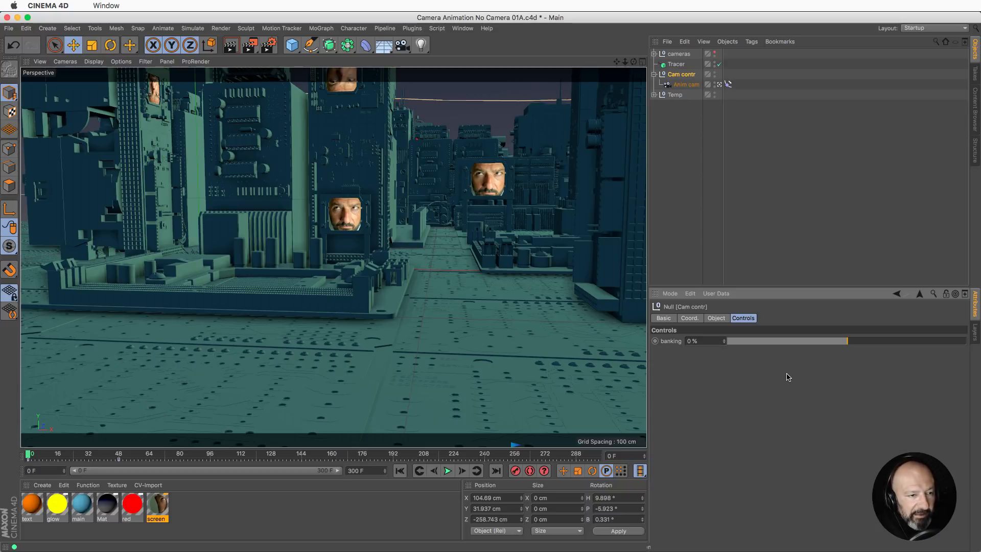
Set Anim cam's bank rotation (R.B) to -5° to try the camera tilt
click(685, 85)
click(718, 320)
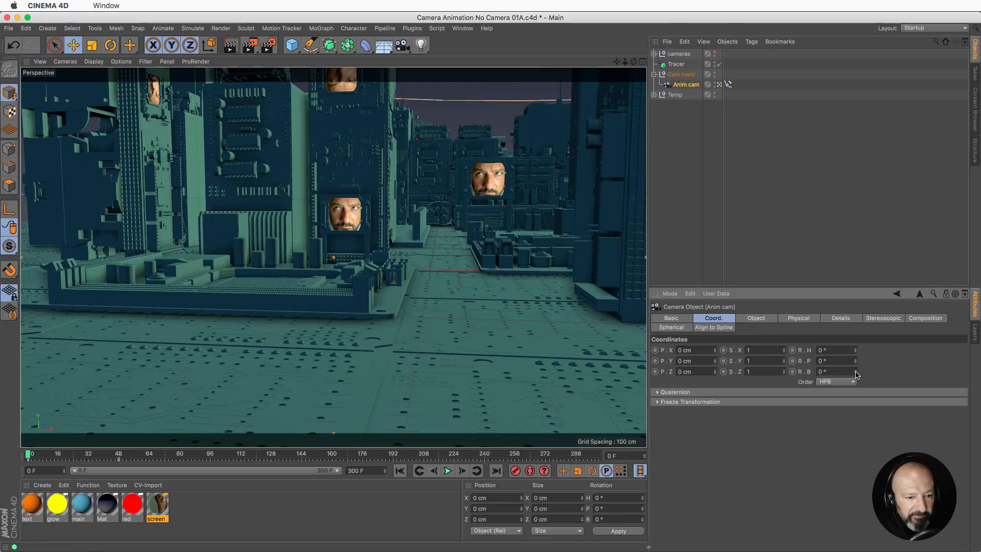
drag(856, 372, 856, 375)
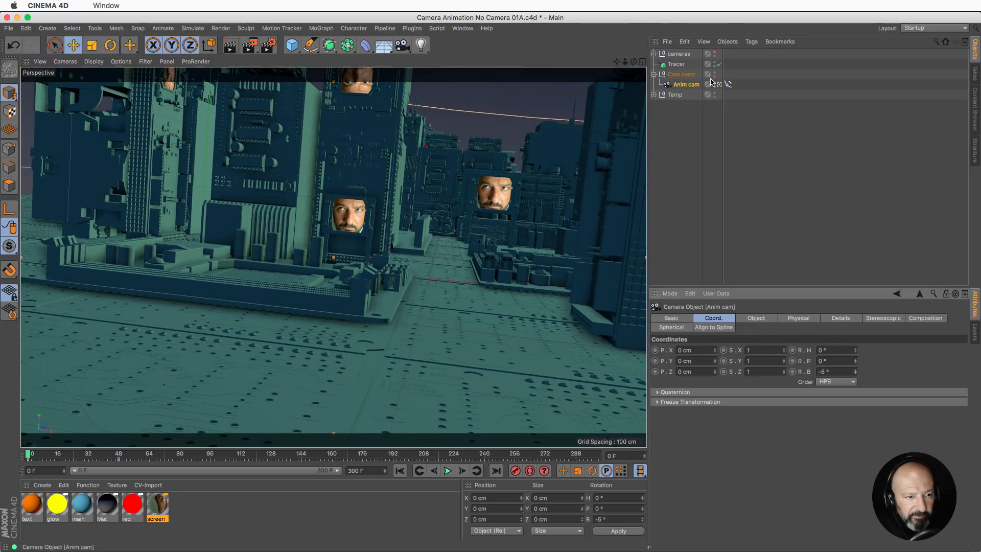
Set Cam contr's banking slider to -11% and assign the banking parameter as the XPresso driver
click(686, 75)
mouse_move(824, 415)
mouse_down()
mouse_move(806, 422)
mouse_move(834, 426)
mouse_up()
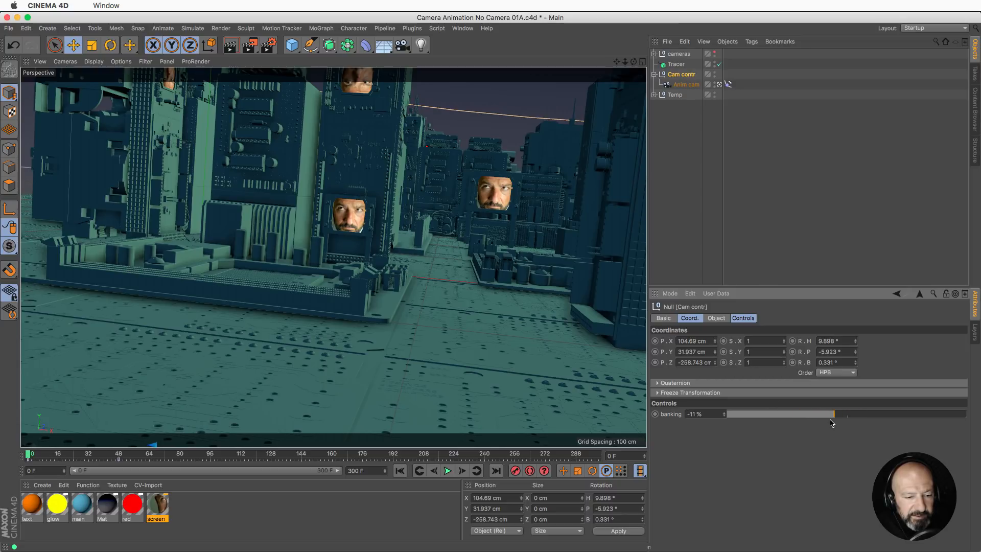
right_click(673, 418)
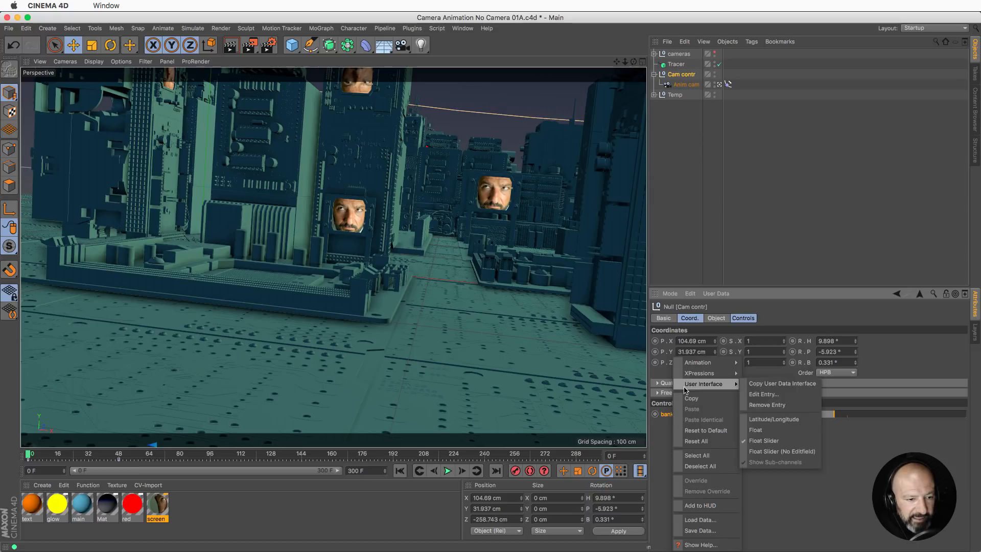
mouse_move(689, 375)
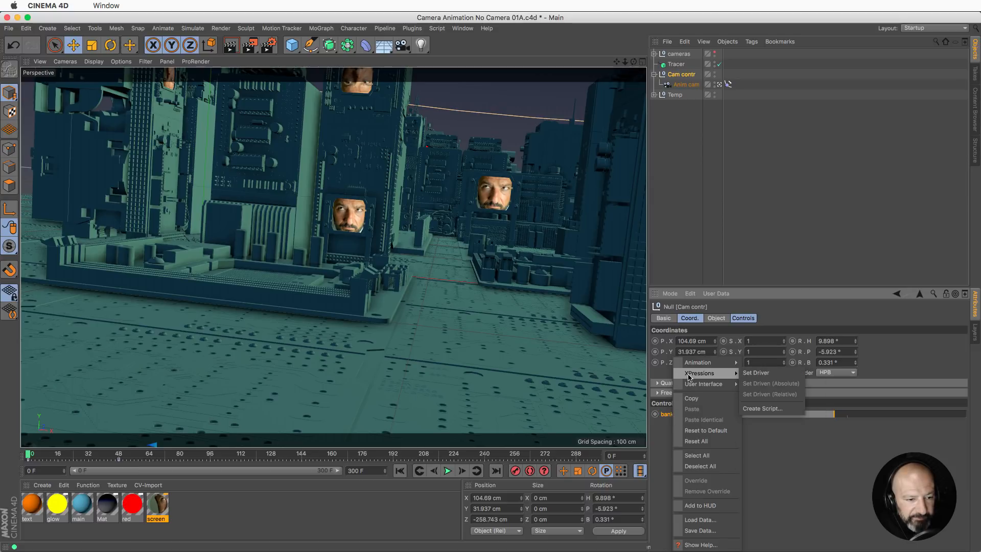
click(757, 374)
Make Anim cam's bank rotation (R.B) the driven parameter of the banking slider, using the Absolute option
click(686, 85)
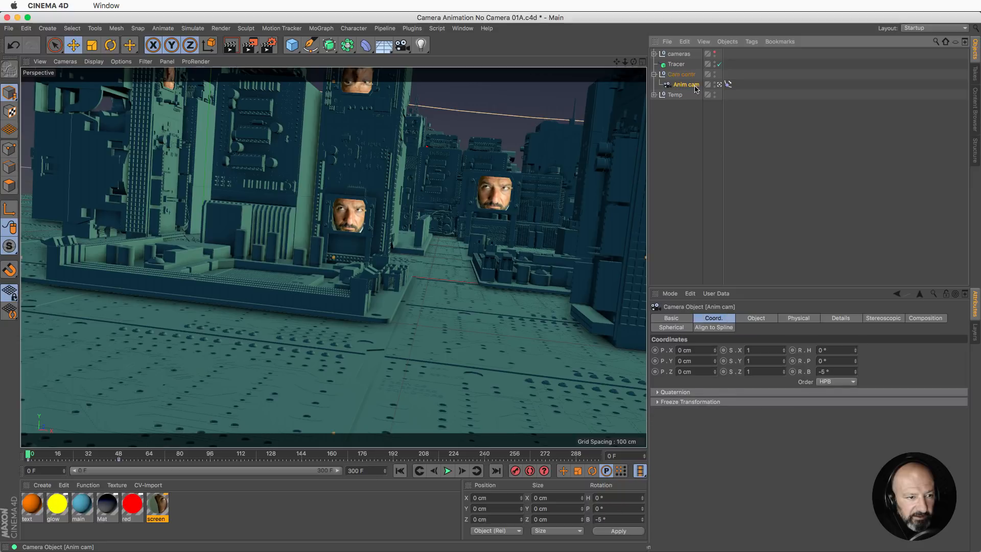
right_click(809, 373)
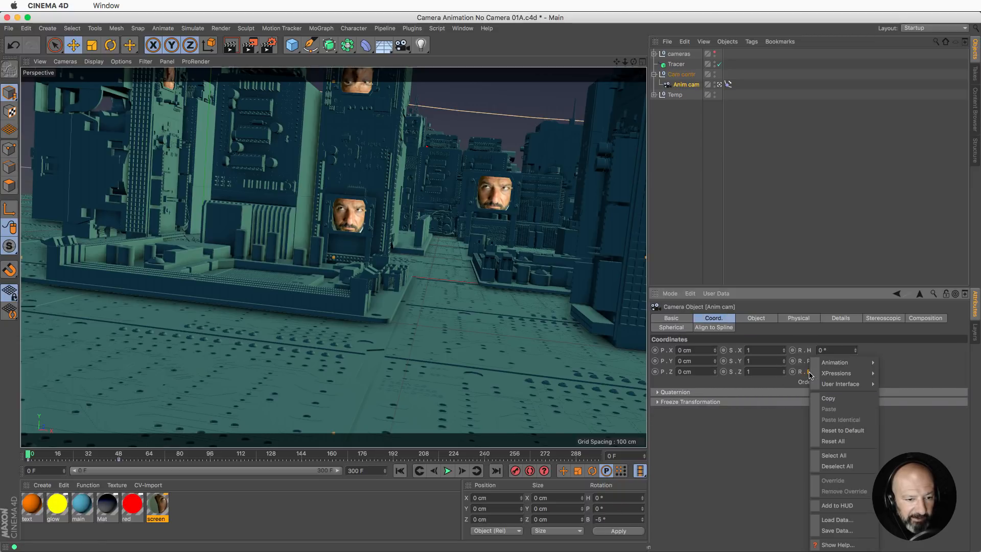
mouse_move(829, 378)
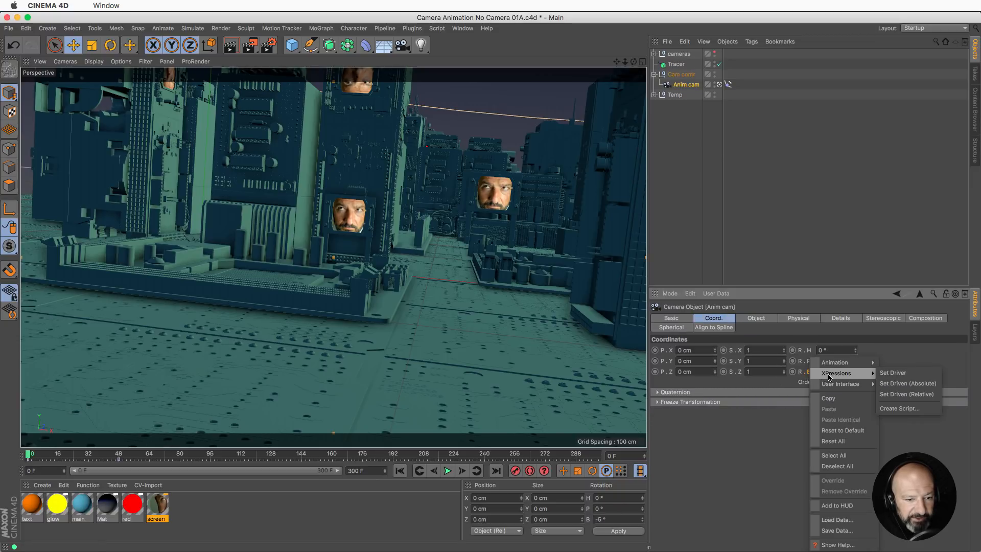
click(904, 384)
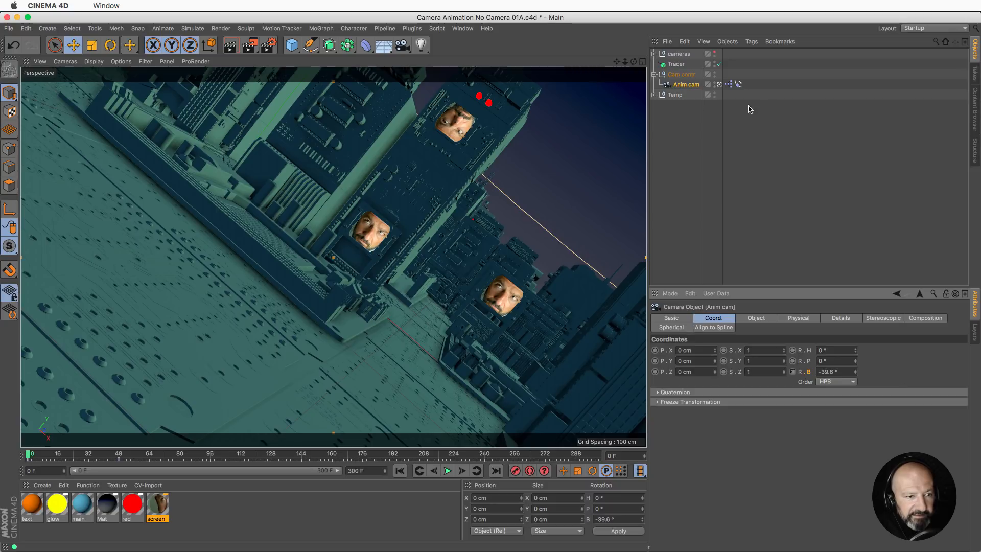
In Anim cam's XPresso setup, change the Range Mapper's output range to Radians and show its parameters
double_click(728, 85)
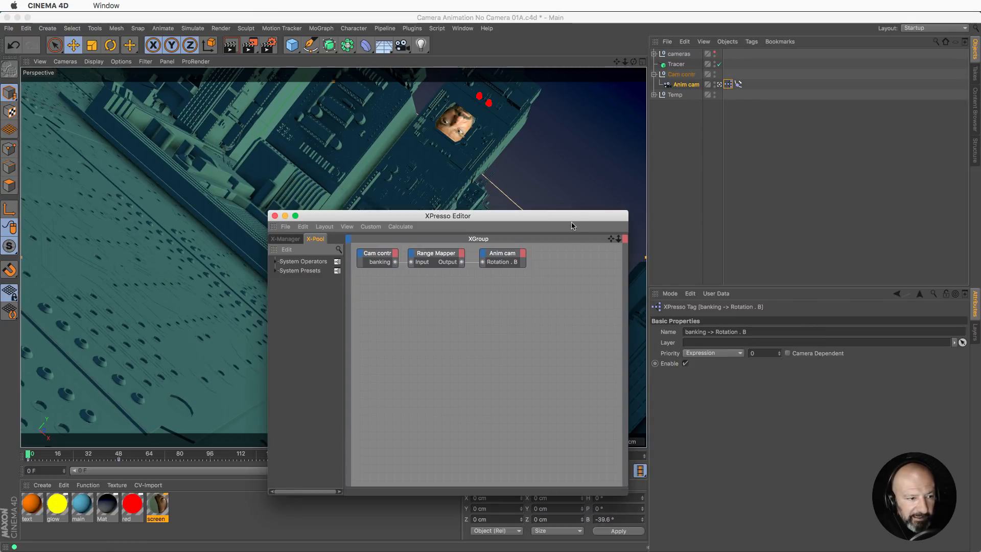
drag(551, 216, 651, 181)
drag(714, 454, 817, 489)
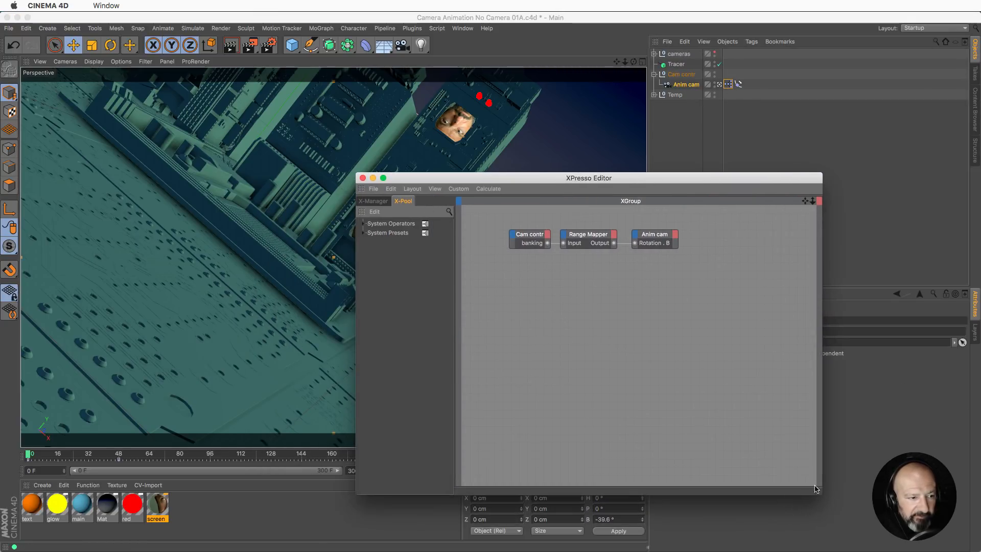
click(587, 235)
drag(634, 180, 450, 155)
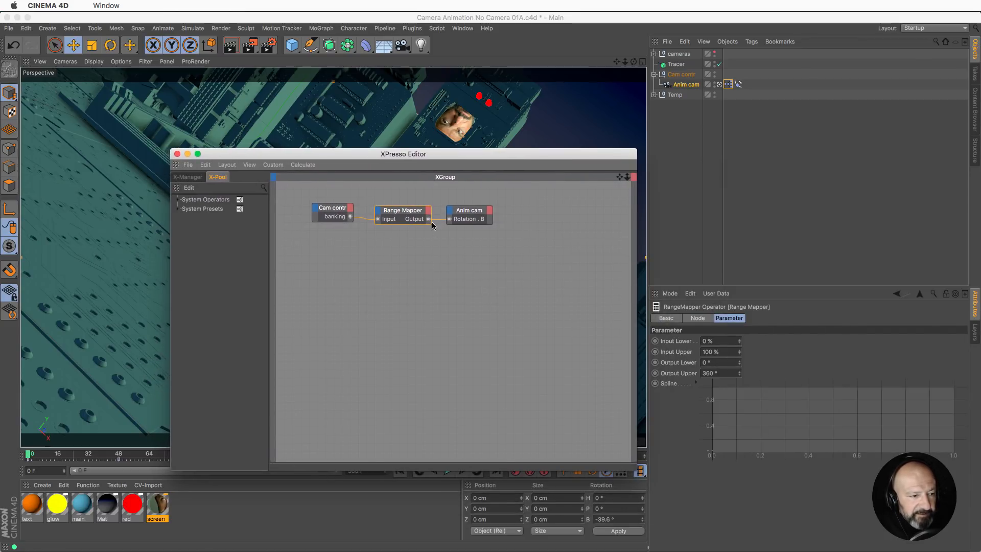
click(701, 319)
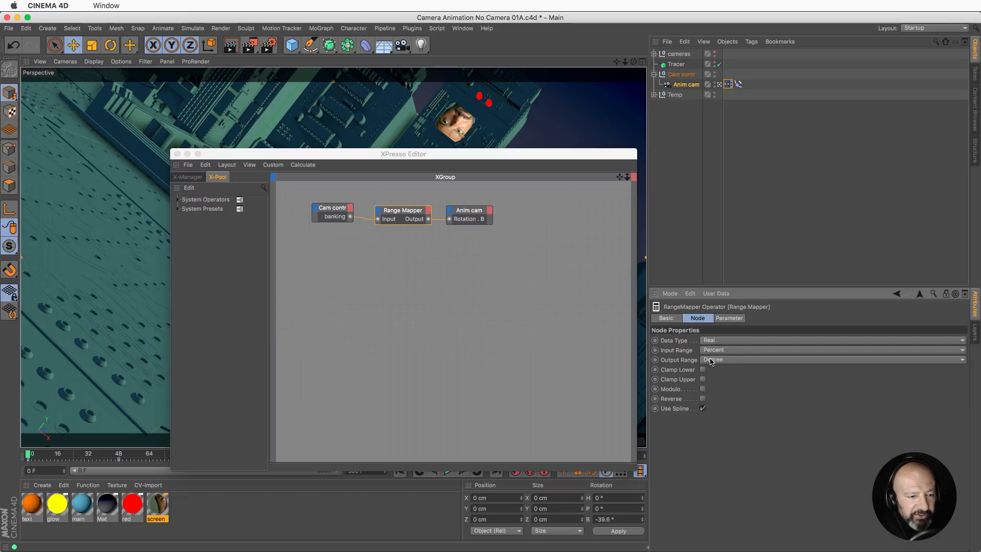
click(712, 362)
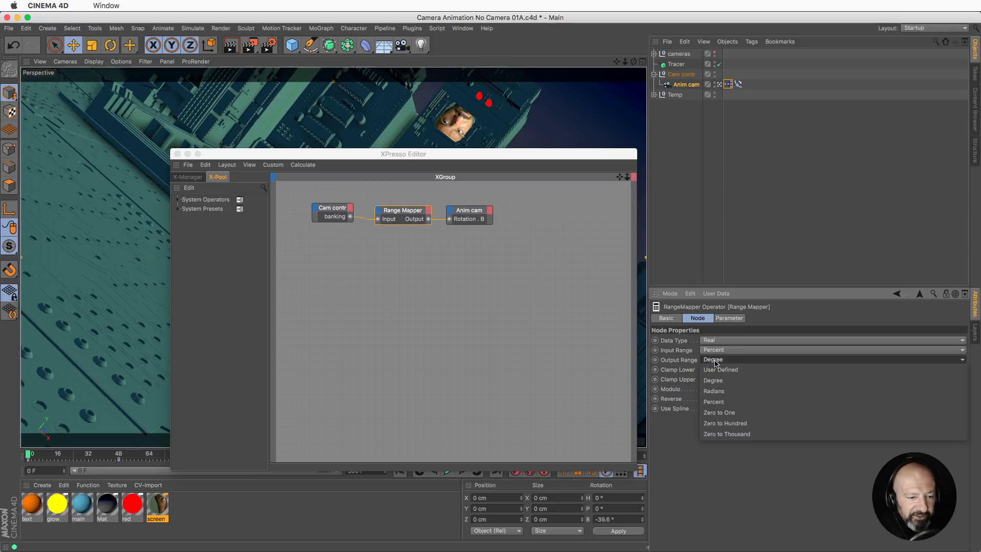
click(751, 396)
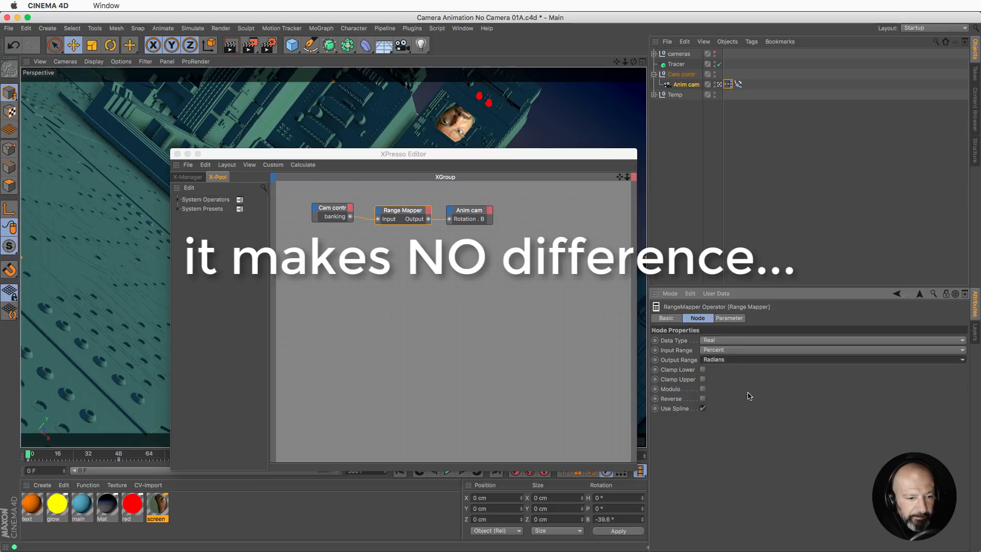
click(730, 319)
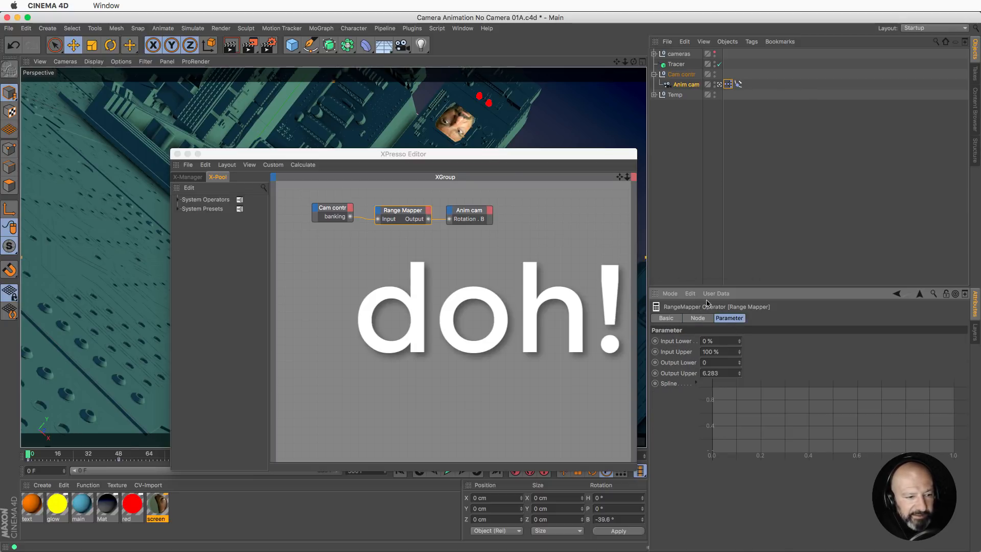
Clear the XPresso window from the view, test Cam contr's banking slider, and set it to 0%
drag(483, 153, 778, 172)
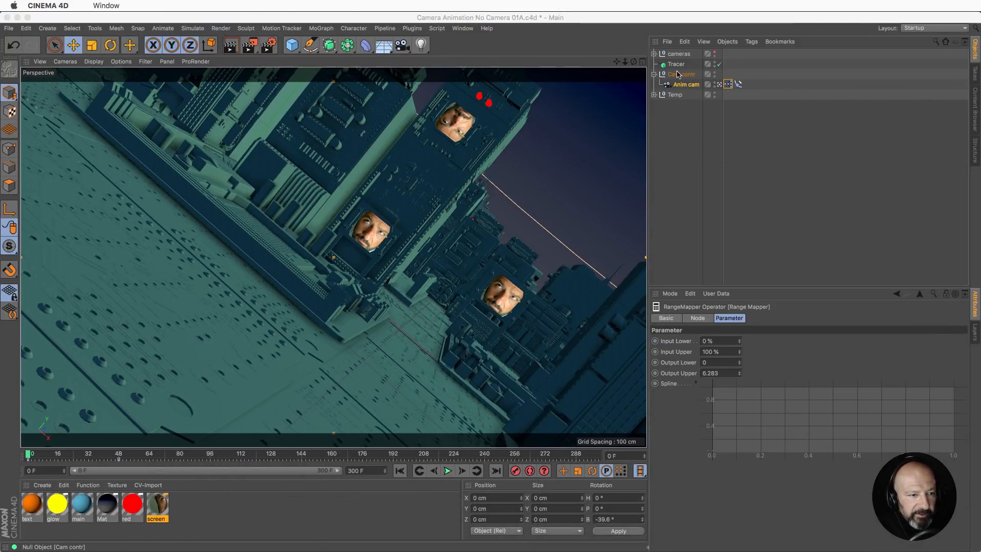
click(679, 75)
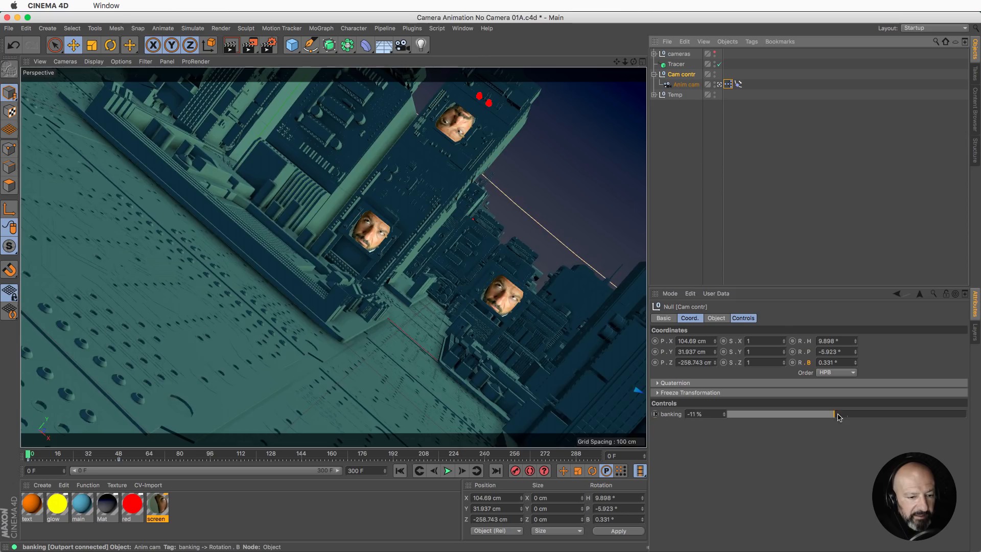
mouse_move(834, 415)
mouse_down()
mouse_move(789, 427)
mouse_move(728, 416)
mouse_move(964, 419)
mouse_move(714, 426)
mouse_move(968, 427)
mouse_move(848, 425)
mouse_up()
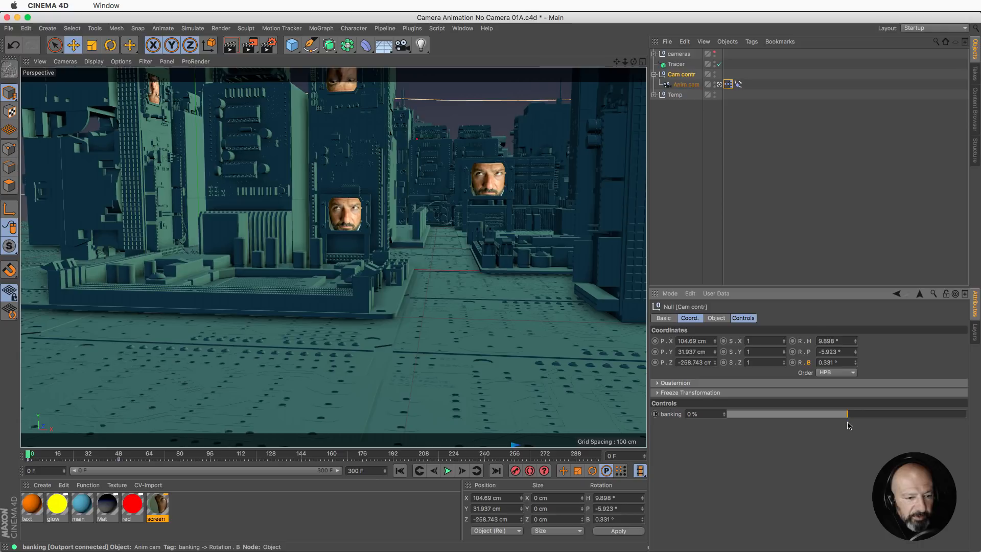
Reduce the banking sensitivity by setting the Range Mapper's Input Upper to 800% in Anim cam's XPresso setup, and close the editor
double_click(729, 84)
drag(966, 133, 408, 119)
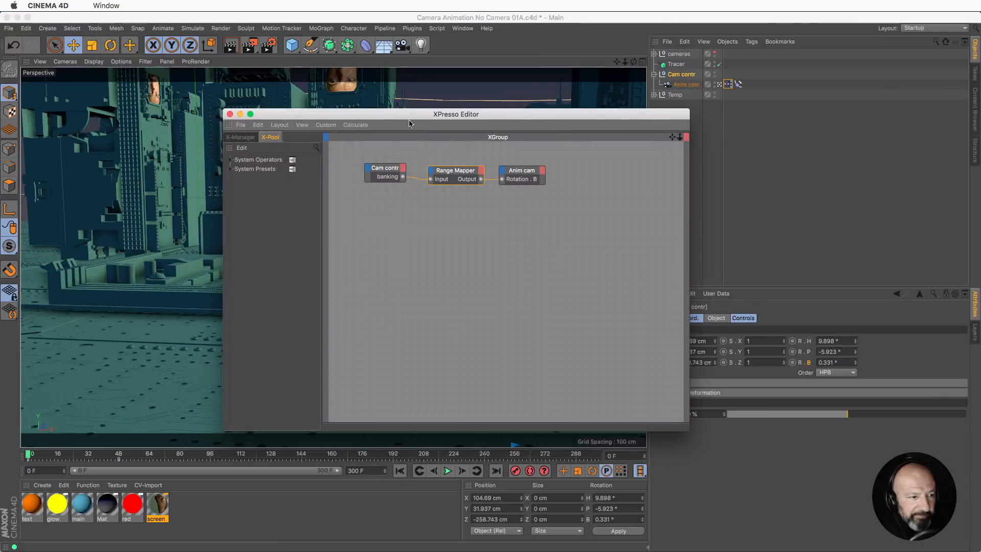
click(454, 171)
drag(515, 116, 388, 127)
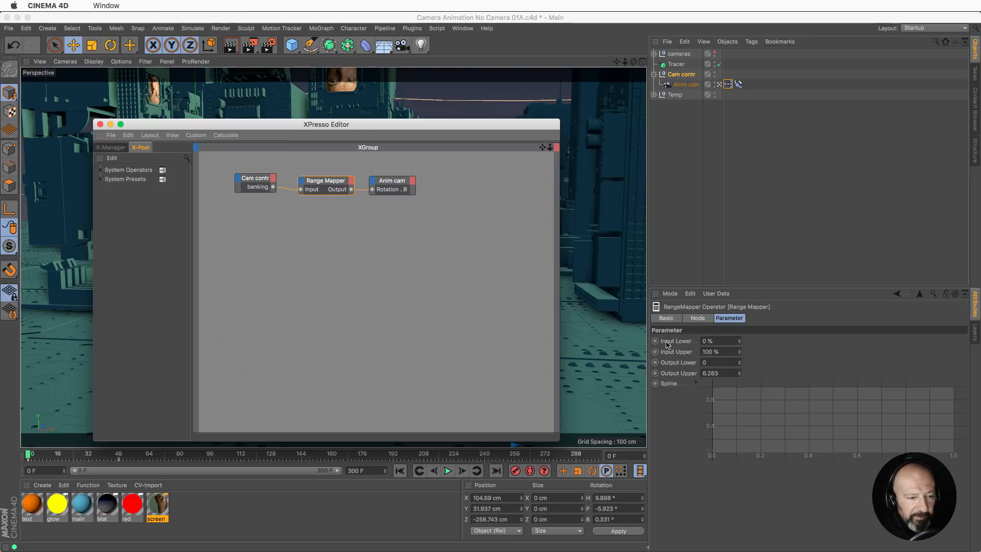
click(726, 352)
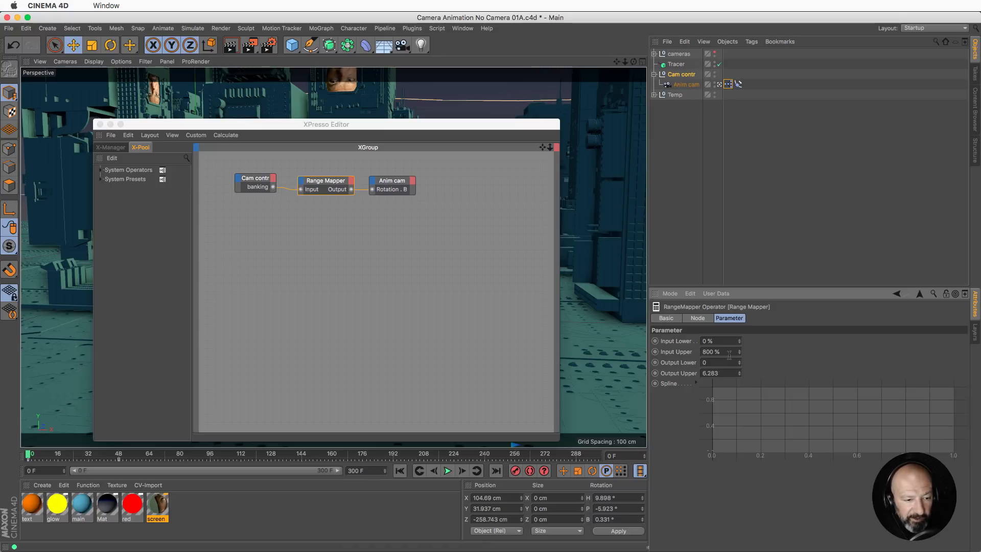
click(99, 124)
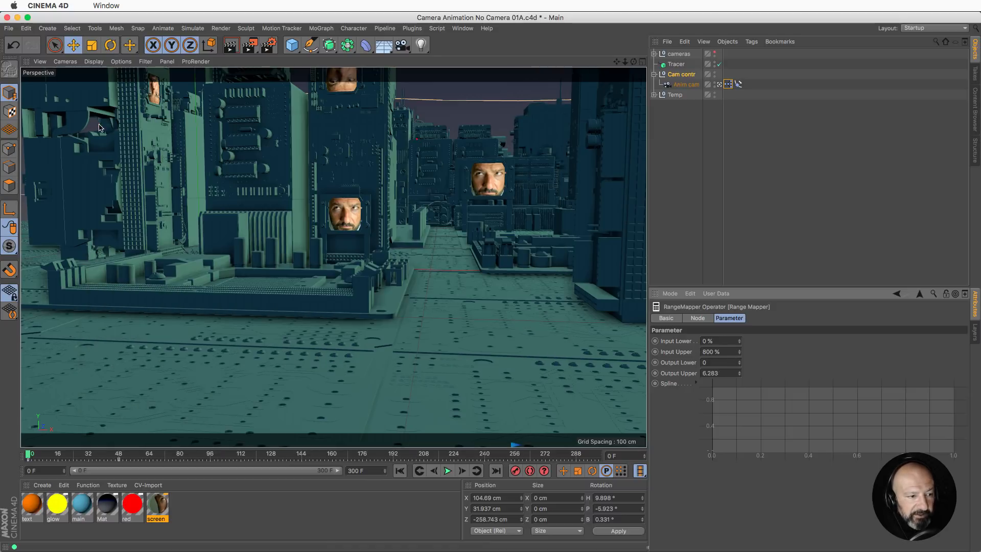
Test the tilt range of Anim cam with Cam contr's banking slider and reset banking to 0%
click(681, 74)
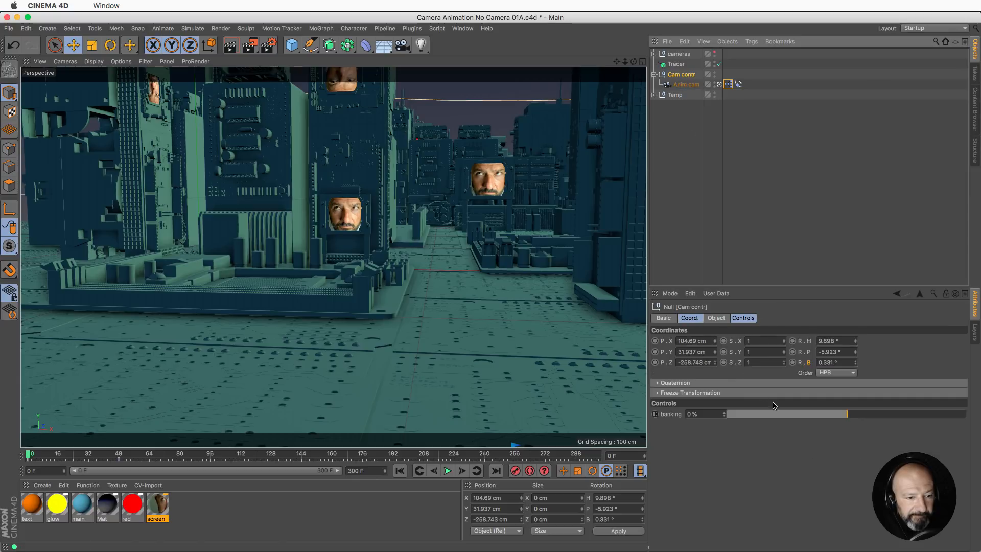
drag(838, 415, 723, 427)
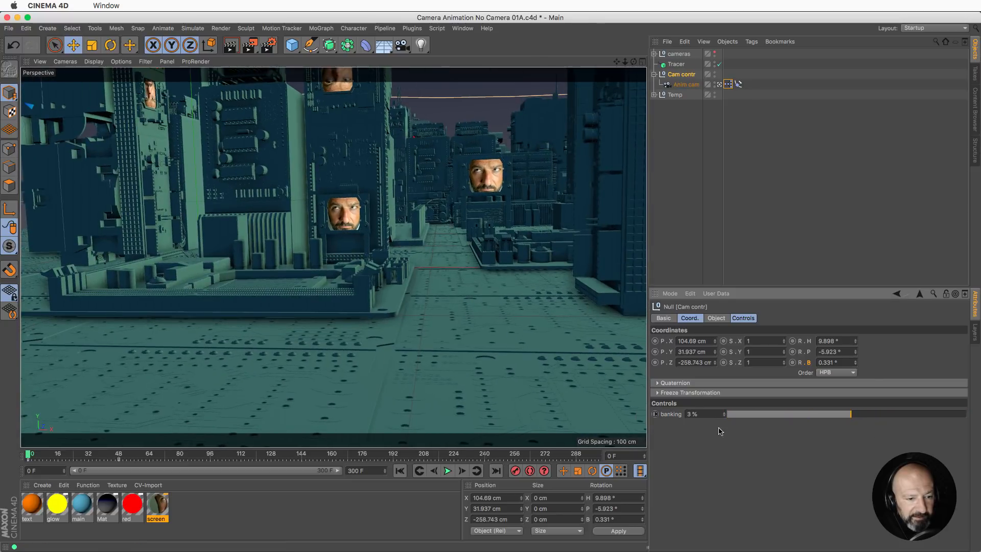
text(0)
key(Return)
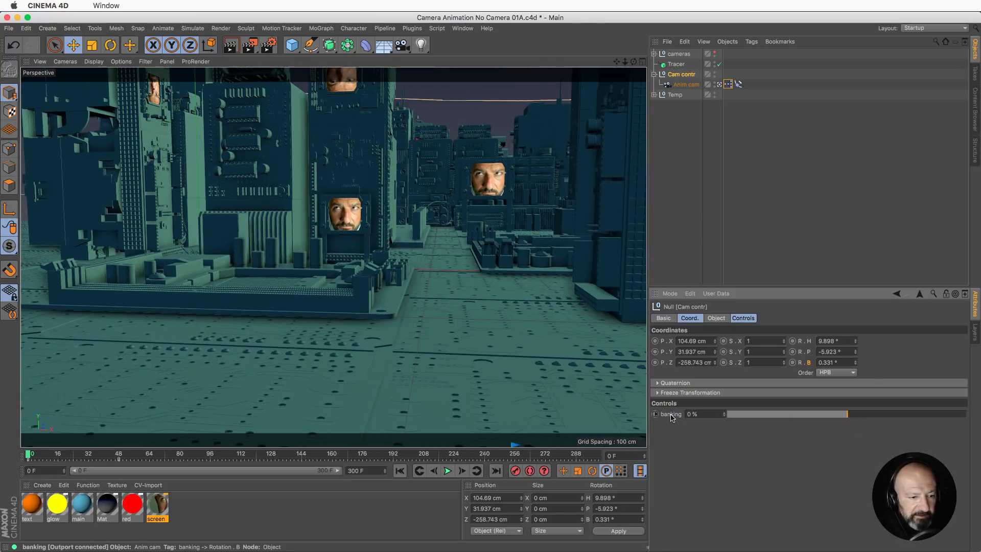
Add Cam contr's banking slider to the viewport as an on-screen control and set its visibility to Chain Active
drag(446, 102, 448, 116)
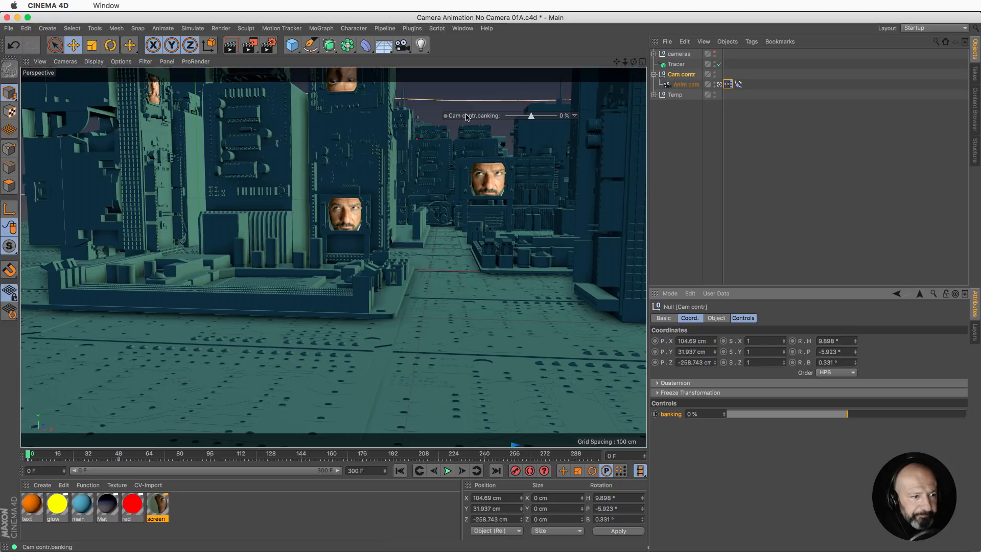
right_click(468, 118)
mouse_move(483, 120)
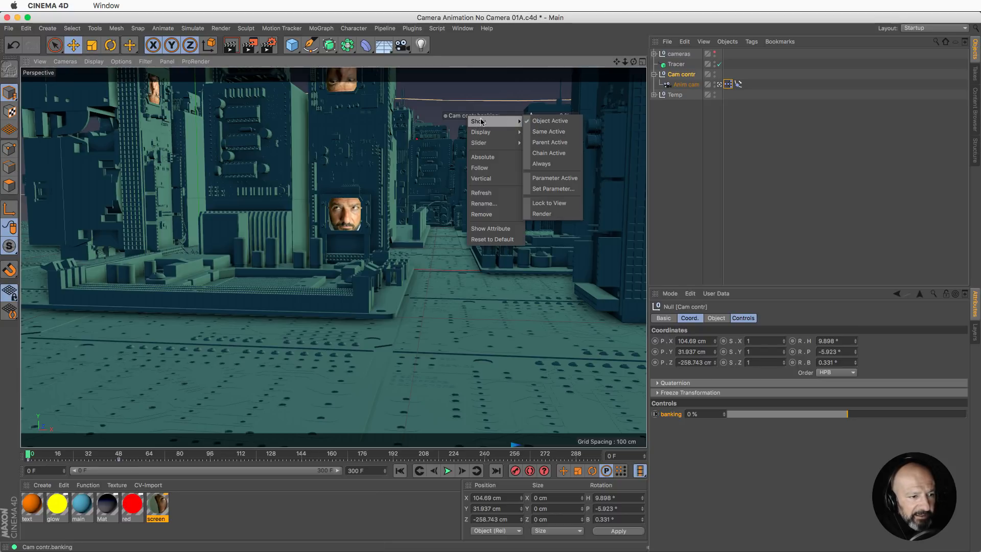
click(551, 153)
Test the on-screen banking slider, set it to 0%, and keyframe it at frame 0
mouse_move(532, 117)
mouse_down()
mouse_move(506, 121)
mouse_move(564, 124)
mouse_move(536, 127)
mouse_up()
double_click(563, 117)
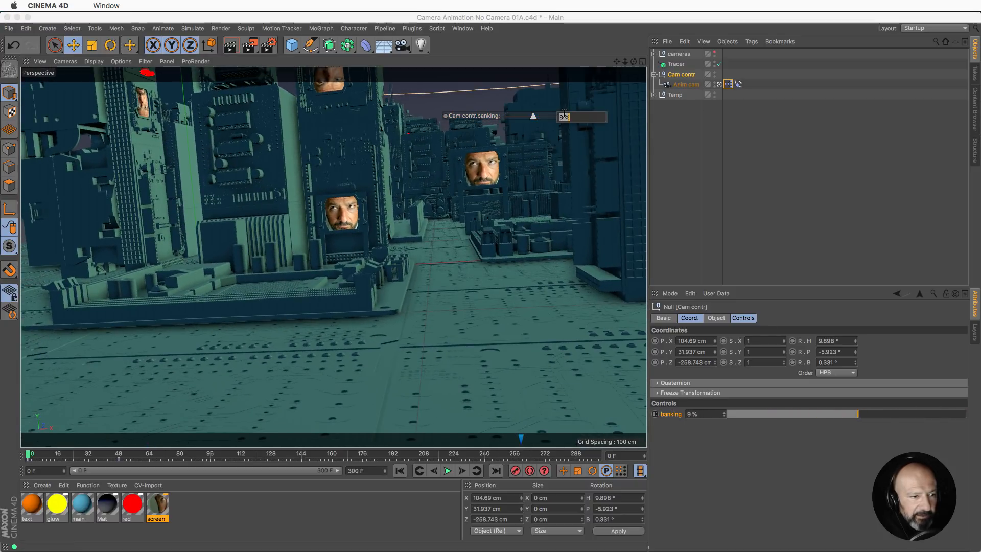
text(0)
key(Return)
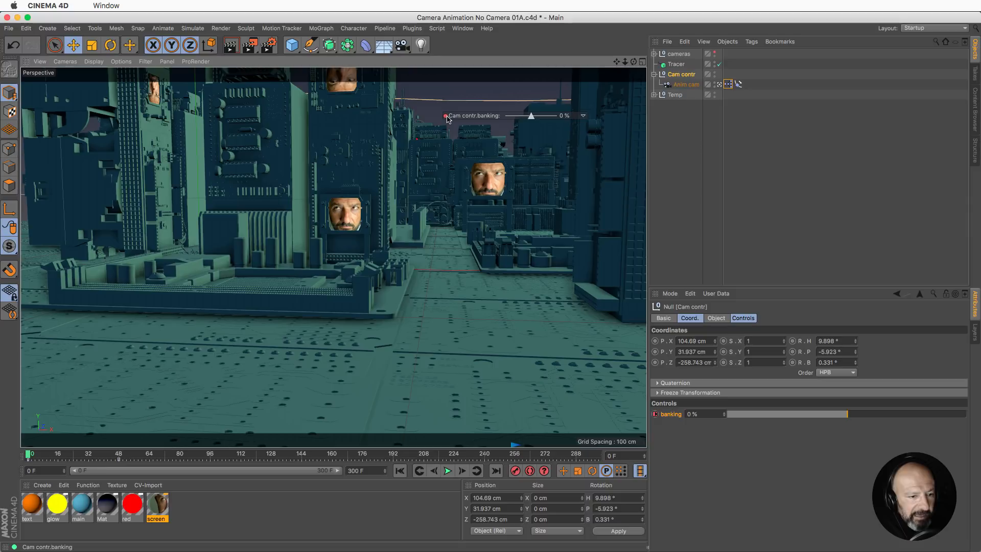
Keyframe Cam contr's banking at -16% on frame 61 and 13% on frame 127
drag(30, 456, 145, 469)
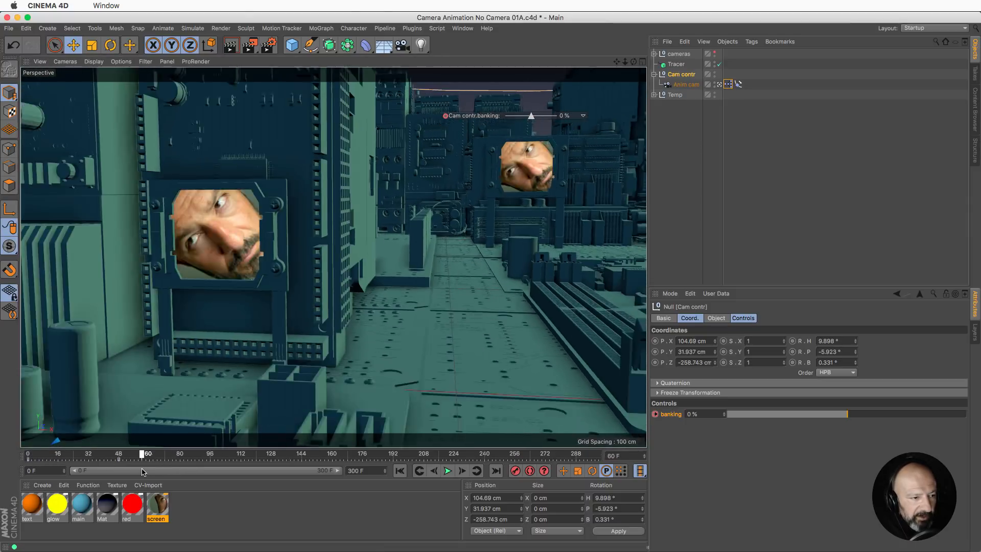
drag(531, 117, 527, 116)
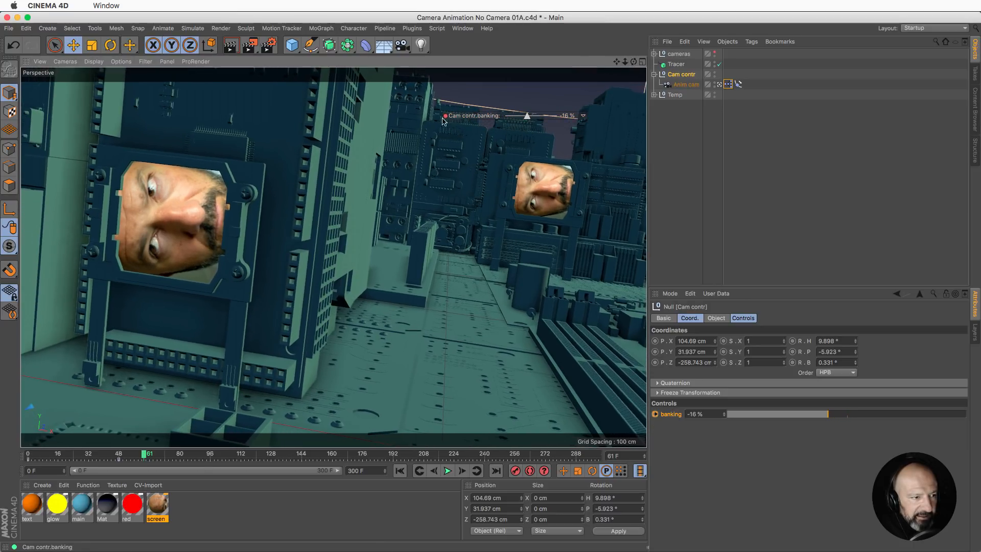
drag(153, 456, 272, 463)
drag(527, 116, 532, 116)
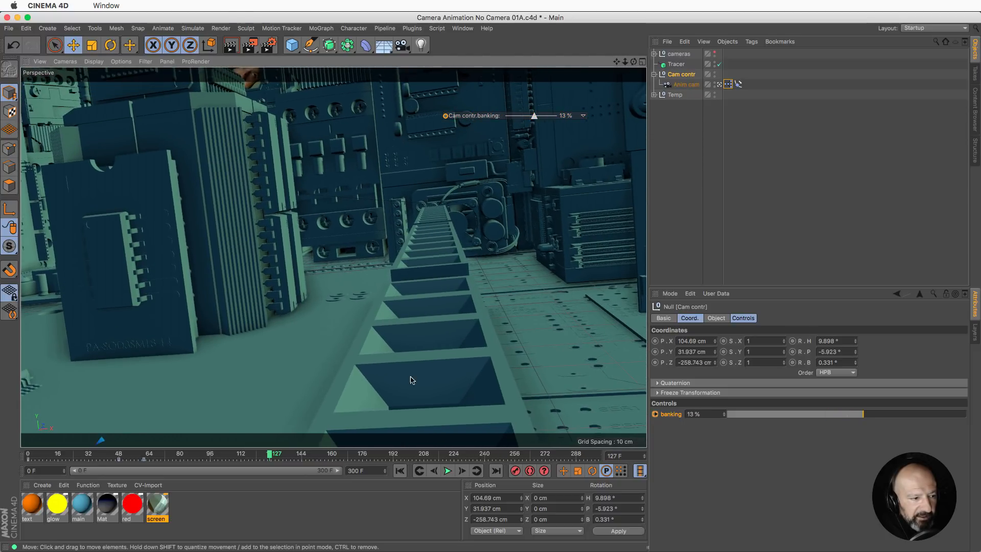
click(445, 116)
click(271, 456)
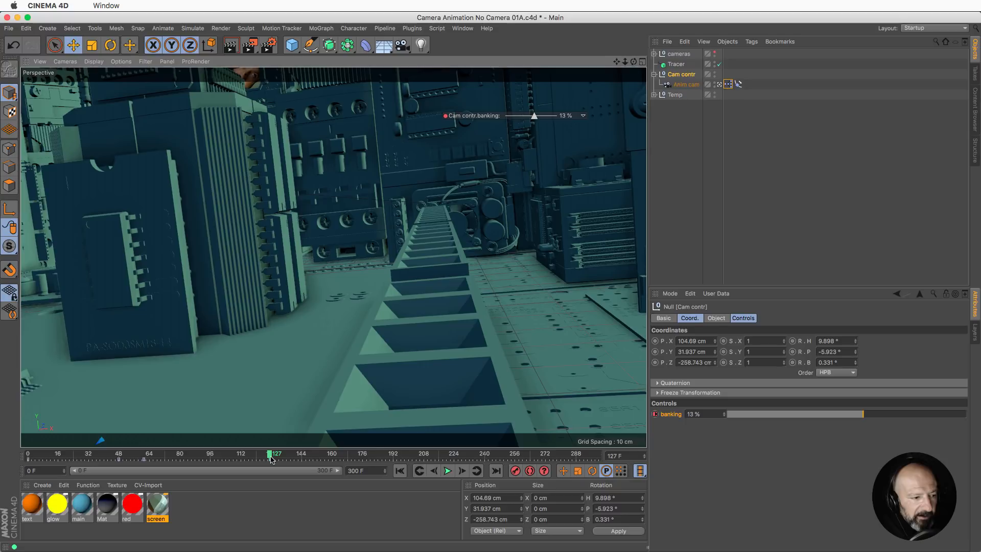
Keyframe Cam contr's banking at -32% on frame 154 and -89% on frame 186
drag(282, 456, 320, 462)
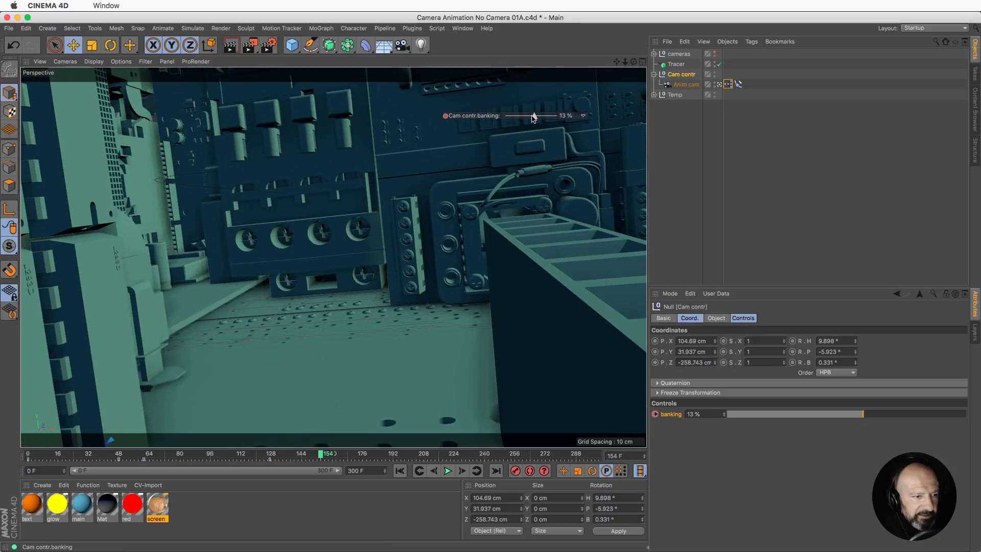
drag(534, 117, 448, 119)
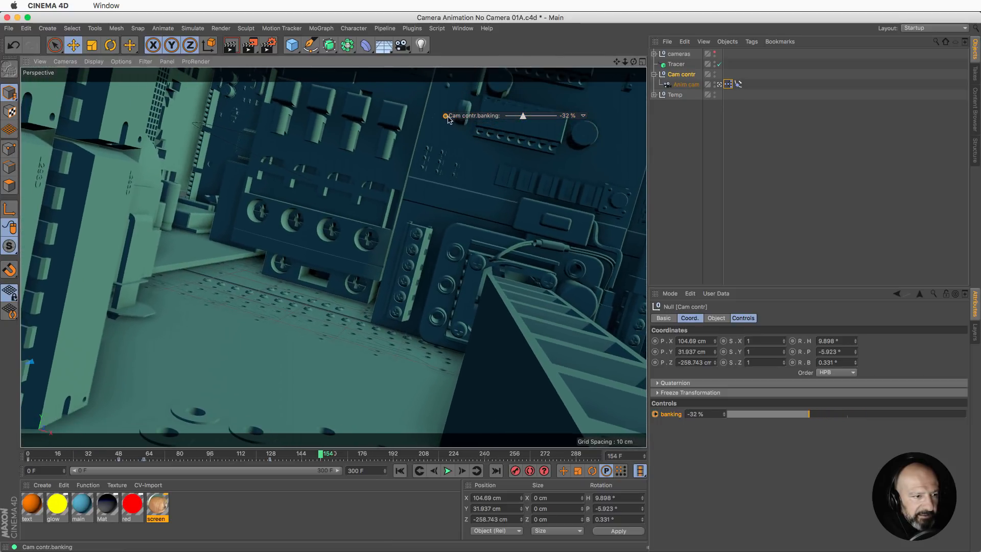
click(445, 116)
drag(322, 457, 391, 456)
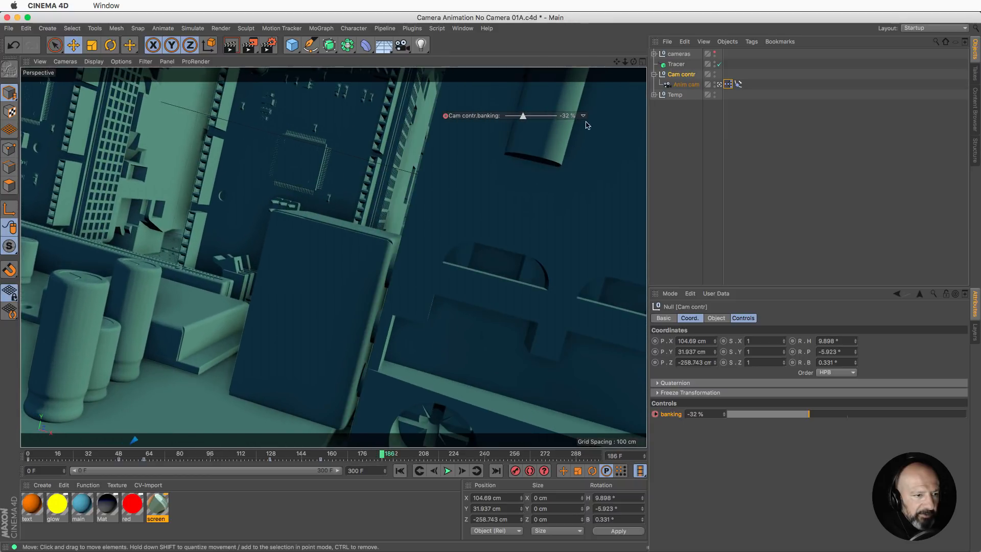
drag(523, 117, 508, 116)
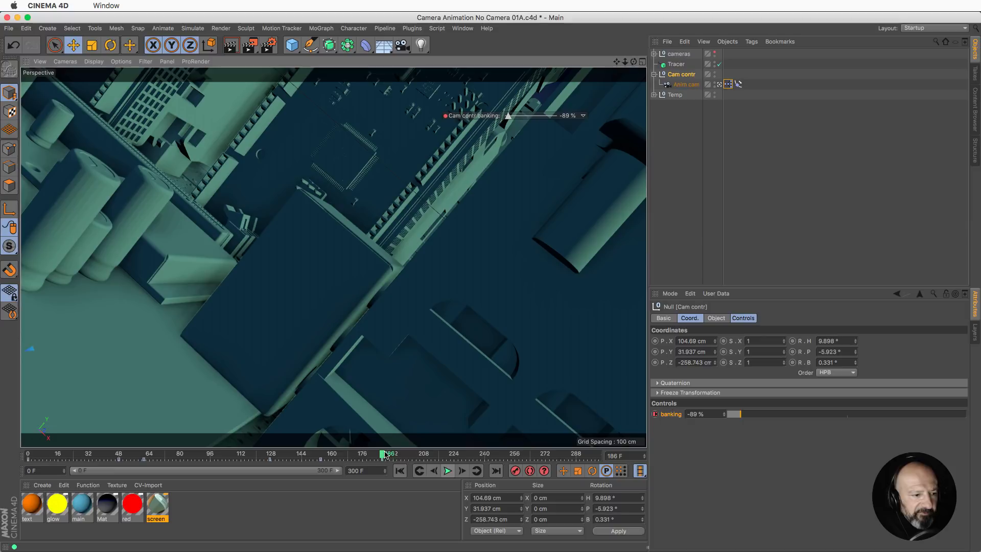
Keyframe Cam contr's banking at 94% on frame 215 and 70% on frame 244
drag(385, 457, 437, 464)
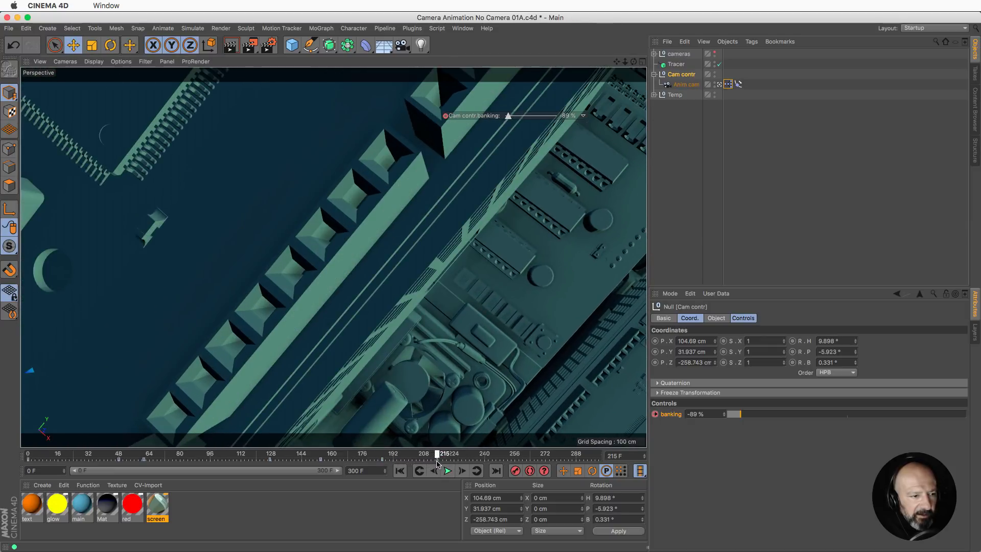
drag(508, 116, 556, 116)
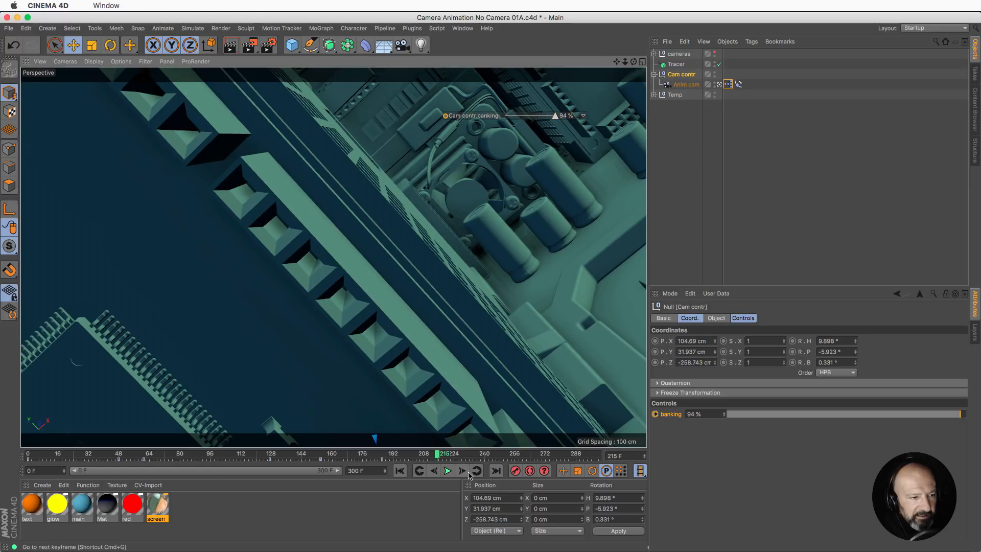
ctrl+click(446, 116)
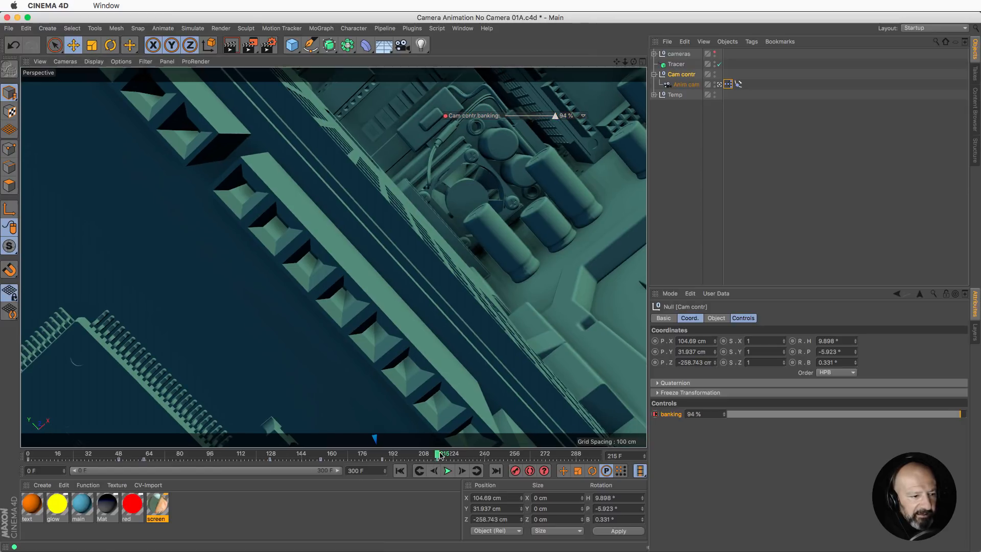
drag(438, 455, 491, 467)
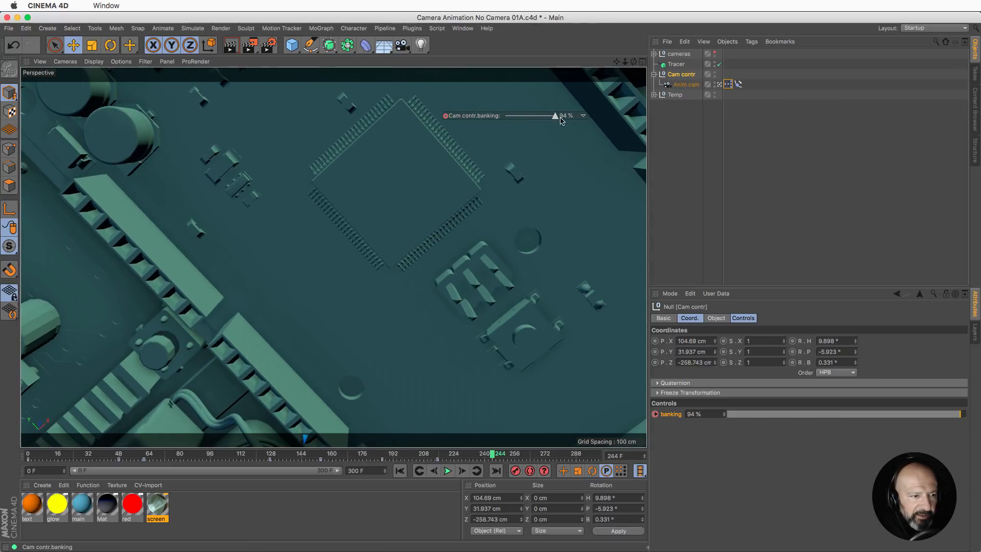
drag(555, 117, 547, 117)
ctrl+click(446, 116)
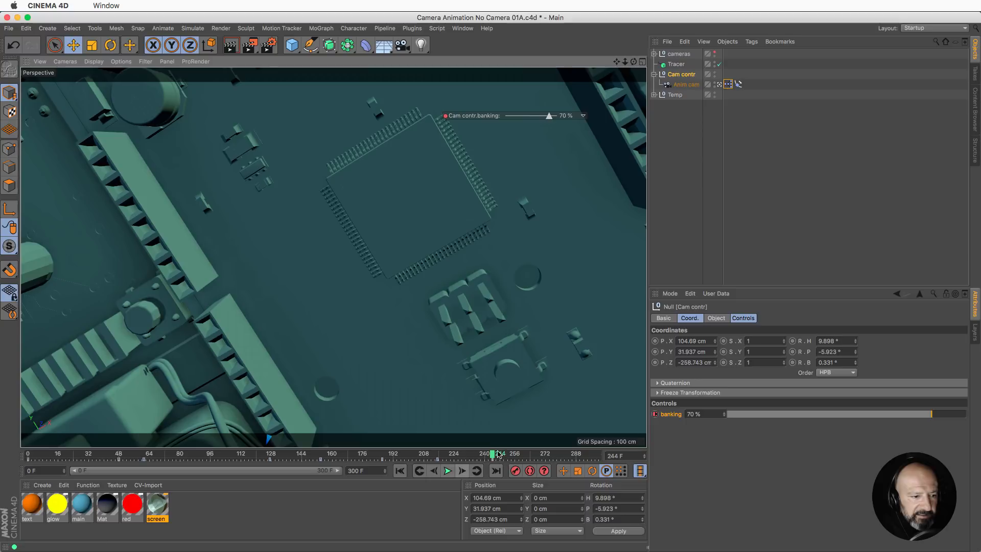
Keyframe Cam contr's banking at -55% on frame 260 and 13% on frame 276
drag(494, 453, 523, 455)
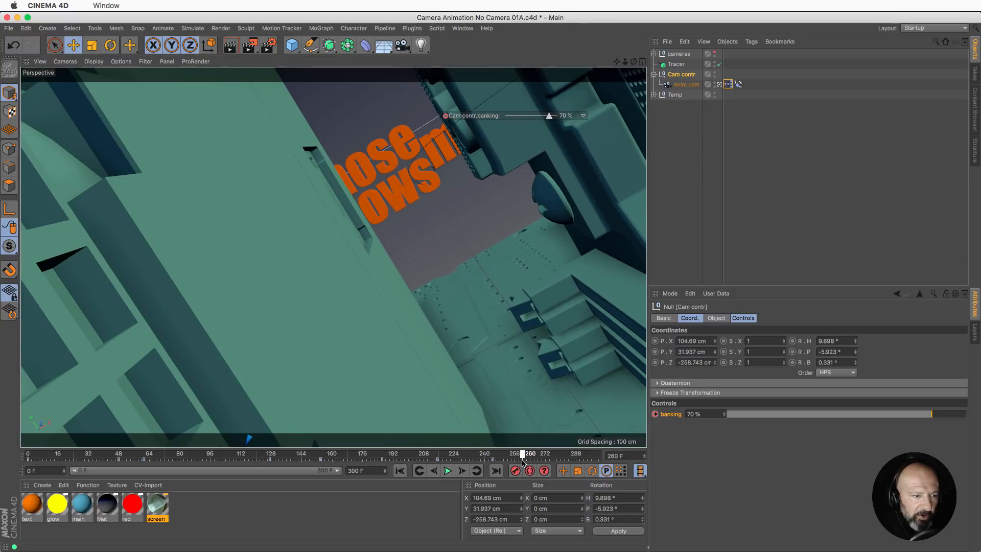
drag(549, 116, 516, 116)
ctrl+click(446, 116)
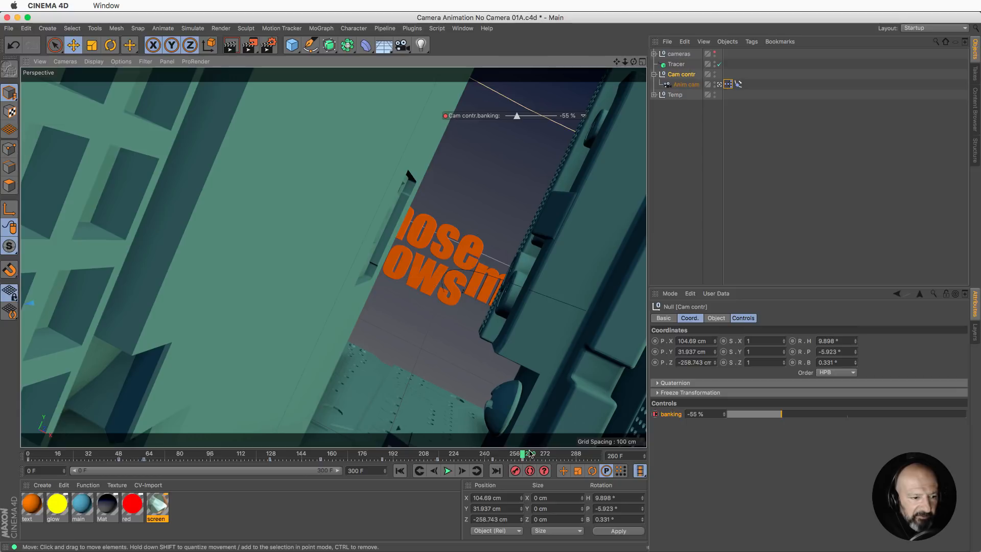
drag(522, 455, 554, 456)
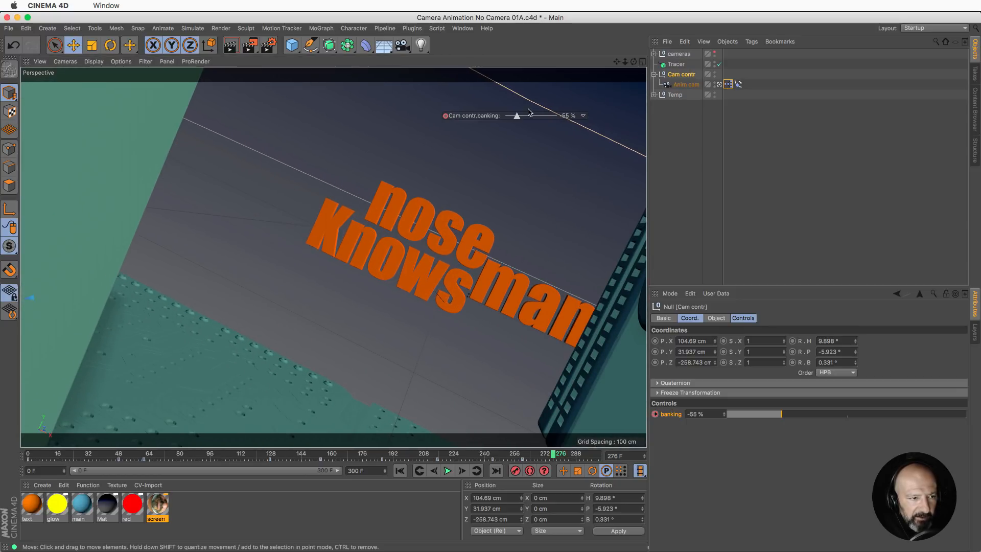
drag(518, 116, 535, 114)
double_click(565, 118)
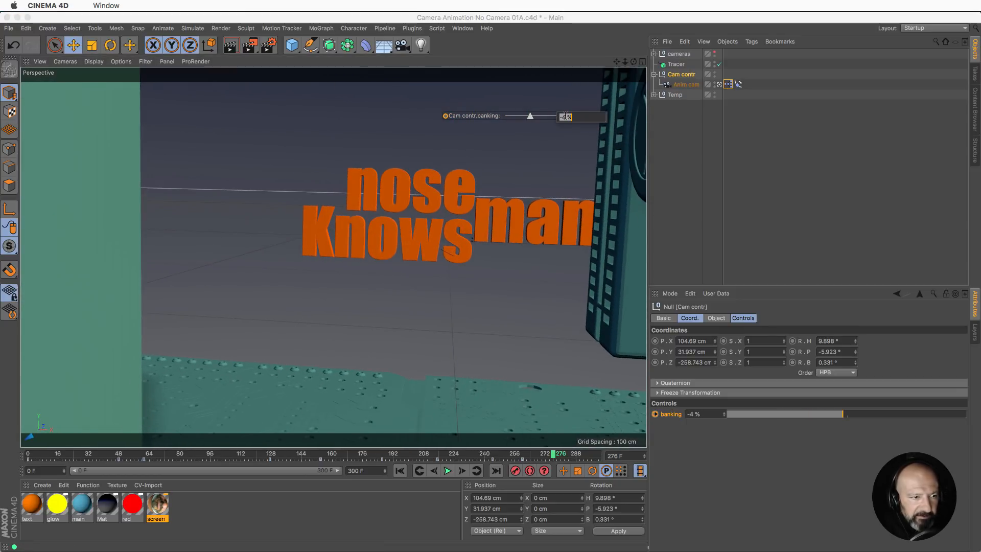
text(0)
key(Return)
drag(531, 117, 534, 117)
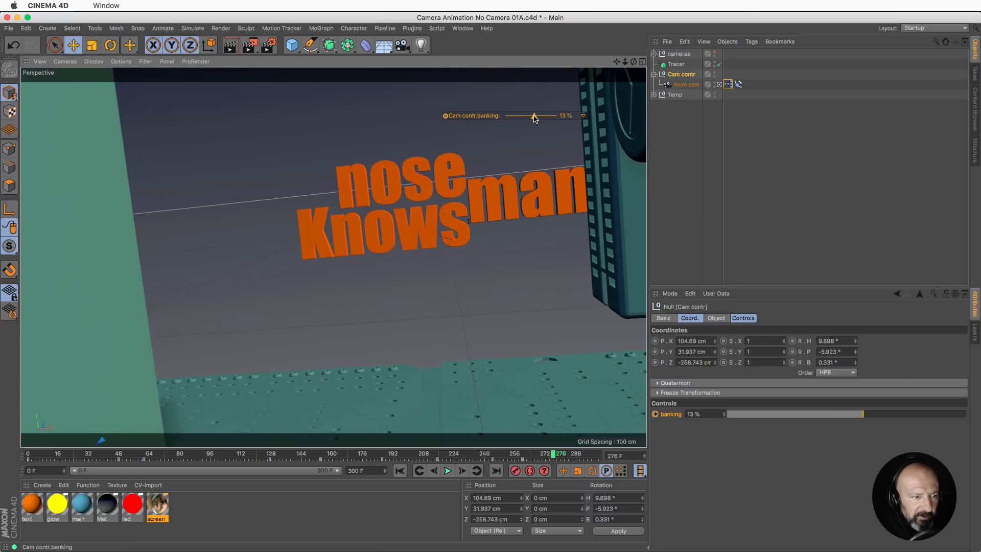
Level the camera at the end by keyframing banking at 0% on frame 300
drag(553, 455, 598, 454)
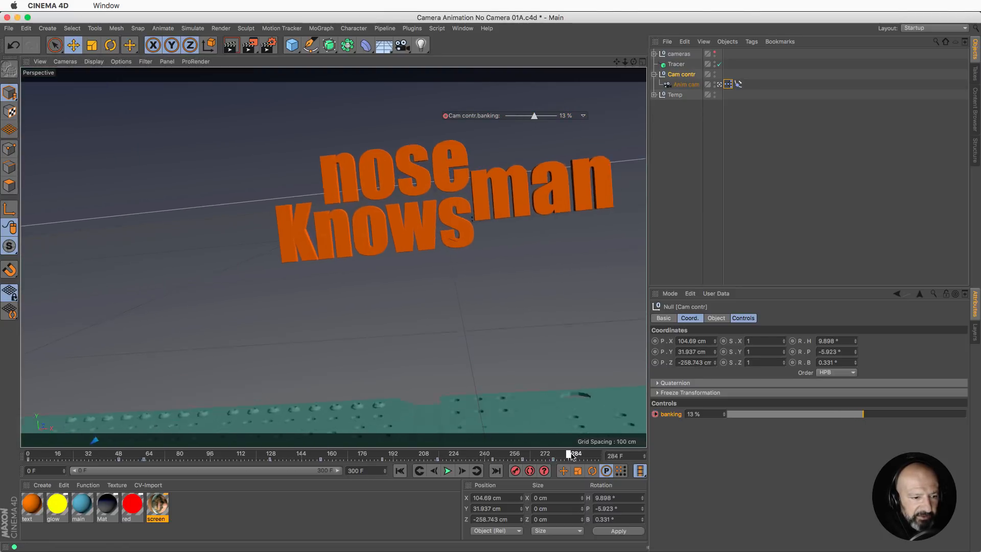
double_click(563, 116)
text(00)
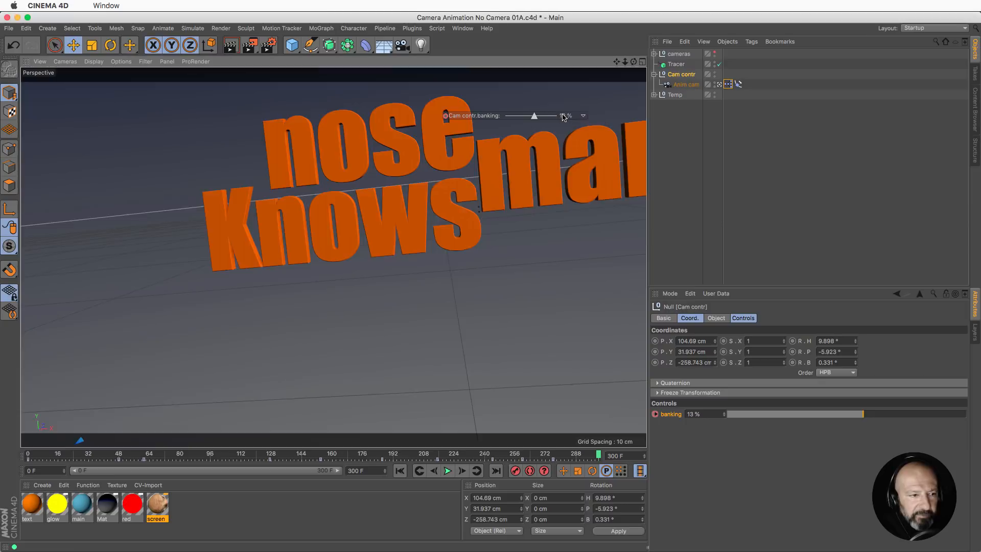
key(Return)
Scrub back through the animation to review the camera's banking along the path
drag(535, 456, 509, 499)
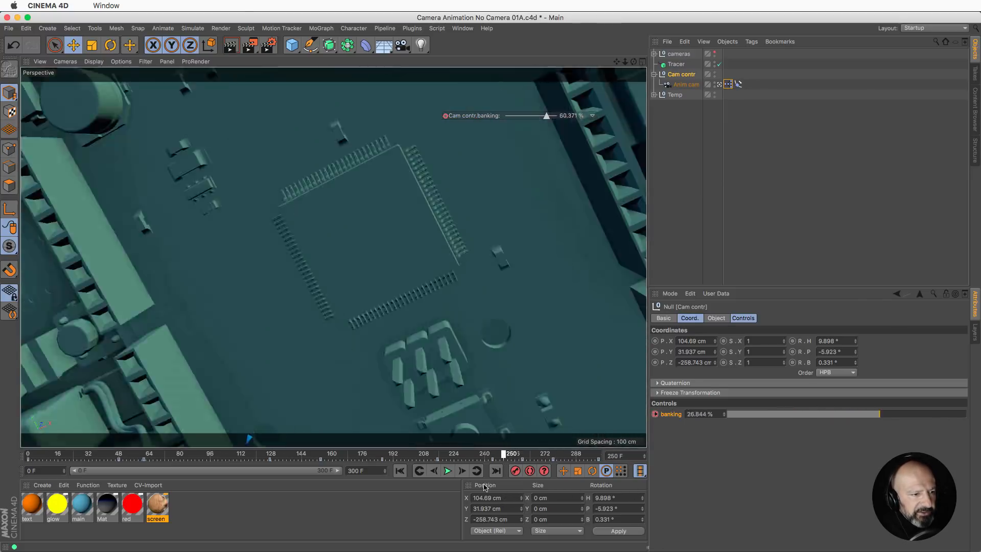
mouse_move(484, 485)
mouse_down()
mouse_move(368, 483)
mouse_move(549, 481)
mouse_move(488, 492)
mouse_up()
mouse_move(410, 492)
mouse_down()
mouse_move(369, 492)
mouse_move(399, 492)
mouse_up()
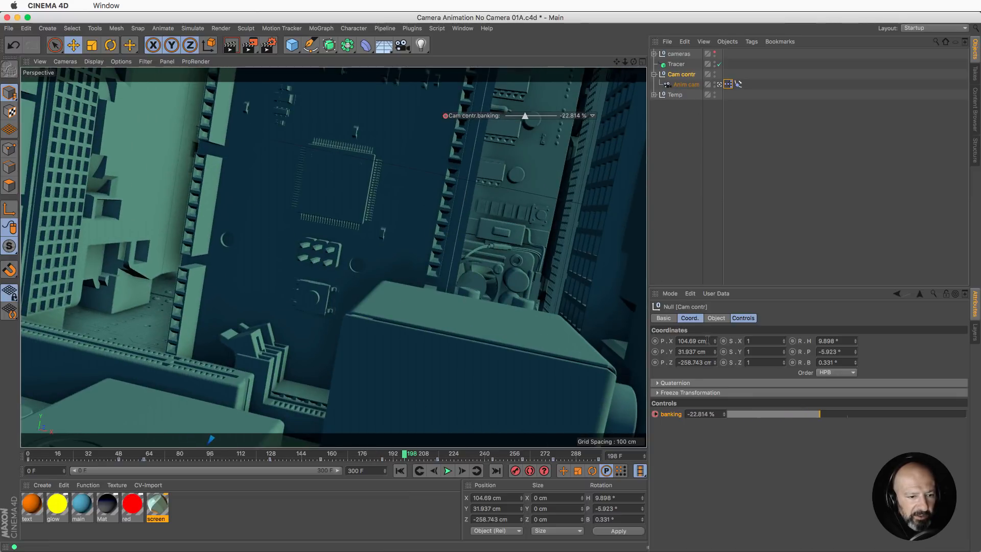
Show the F-curve of Cam contr's banking parameter and reposition the Timeline window
right_click(678, 415)
mouse_move(701, 363)
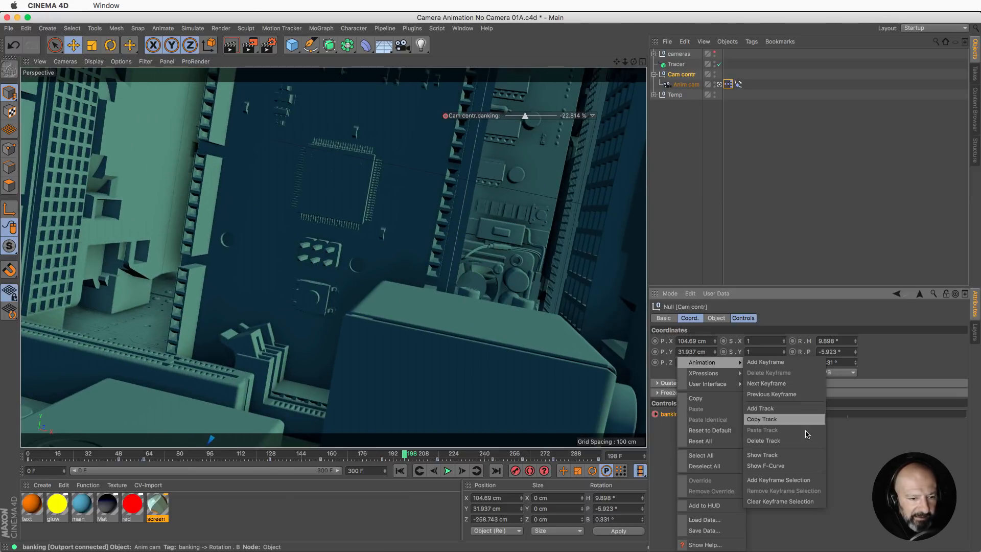
click(784, 466)
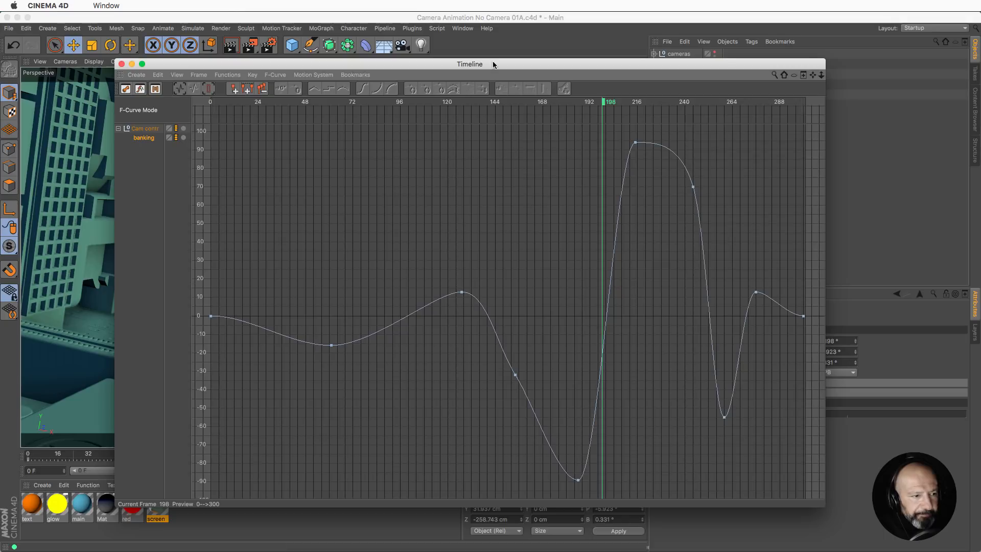
drag(494, 64, 468, 66)
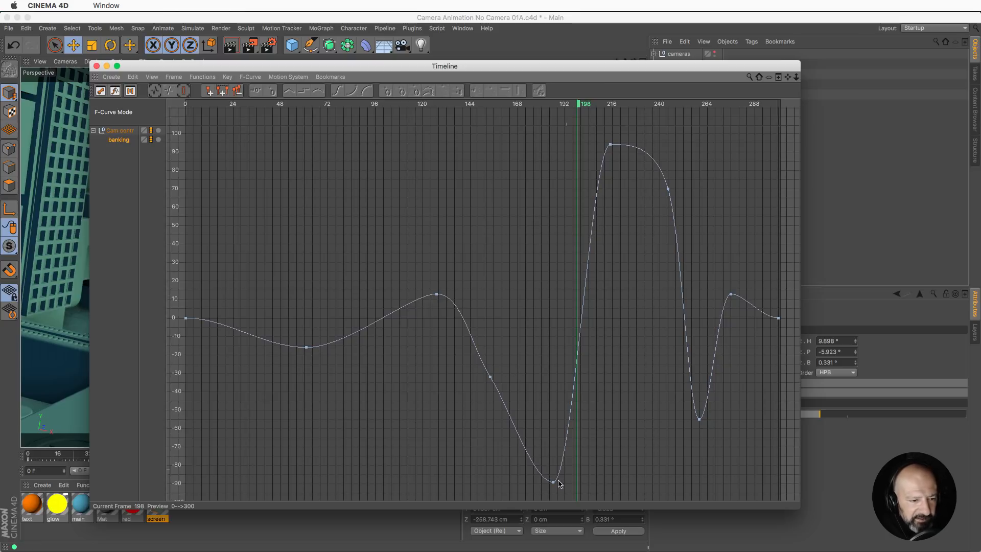
Delete the banking key at frame 154 from the F-curve and lengthen the tangents of the key at frame 127
drag(525, 358, 451, 415)
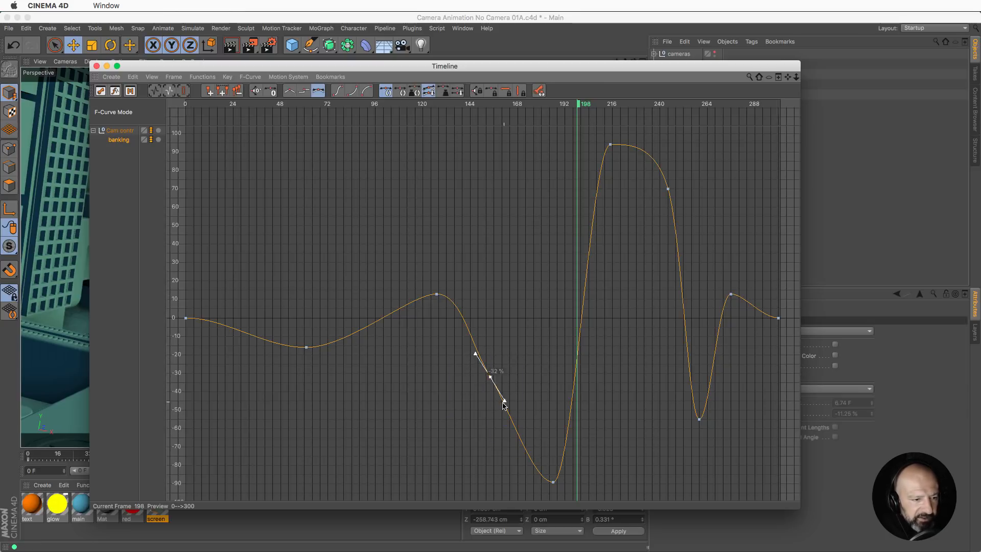
click(491, 381)
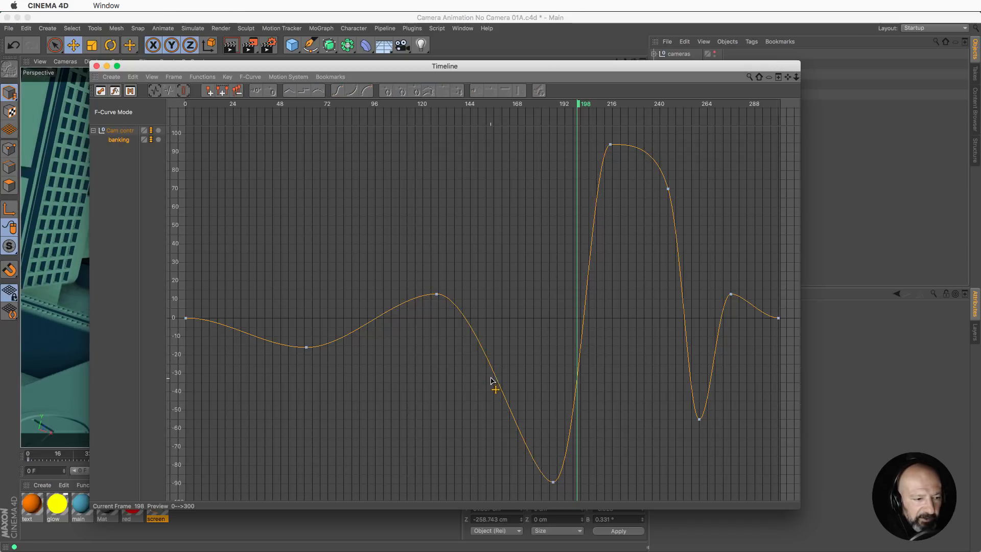
drag(492, 458, 573, 496)
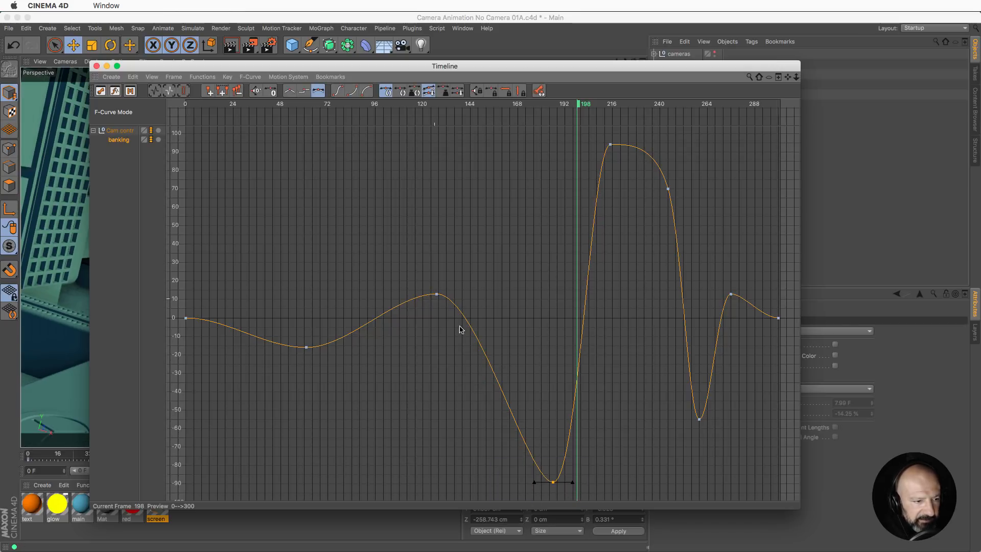
click(437, 294)
drag(471, 295, 473, 293)
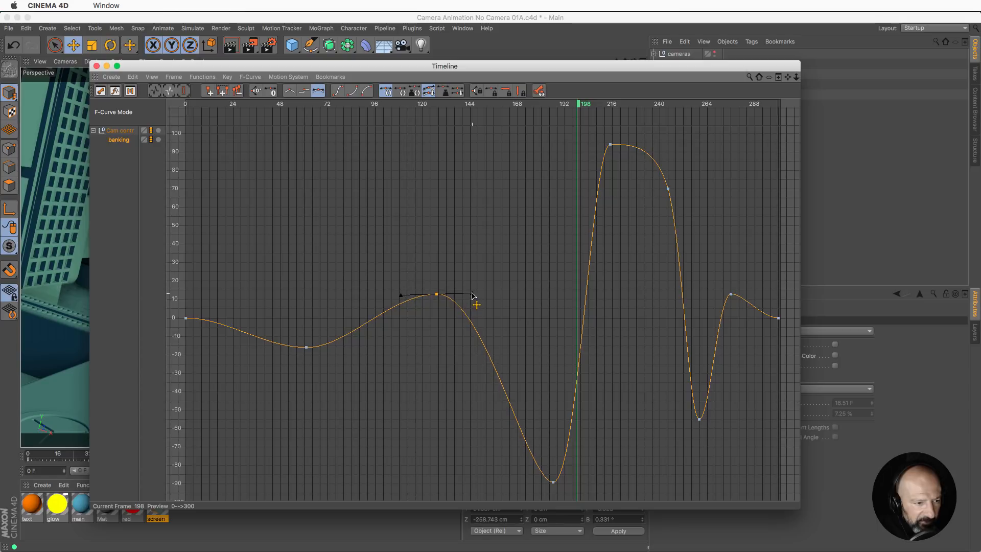
Smooth the banking F-curve's highest peak by lowering its first key to about 80% and sloping both peak keys' tangents, and adjust the frame 260 key's tangents
drag(594, 138, 602, 193)
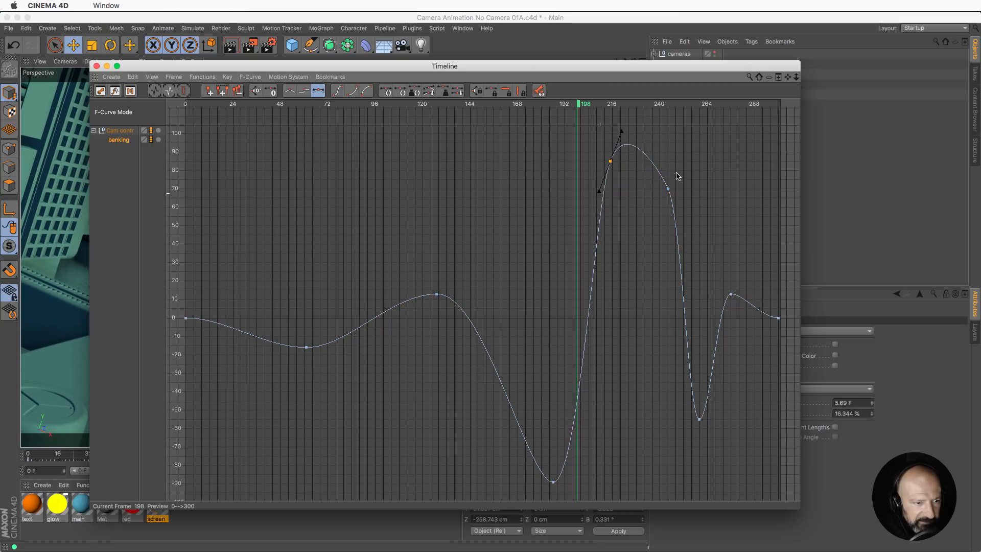
click(668, 189)
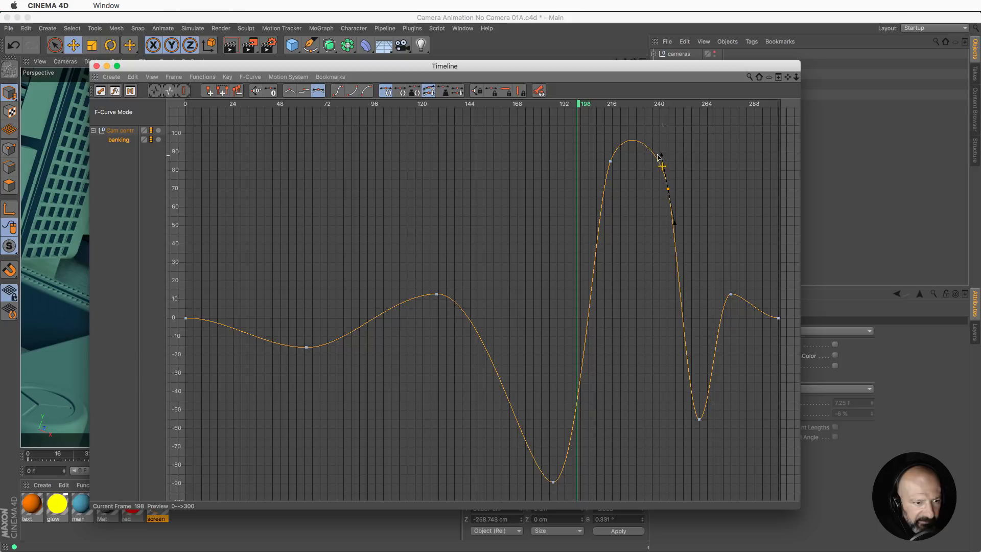
drag(610, 162, 615, 171)
mouse_move(677, 404)
mouse_down()
mouse_move(714, 434)
mouse_move(688, 419)
mouse_up()
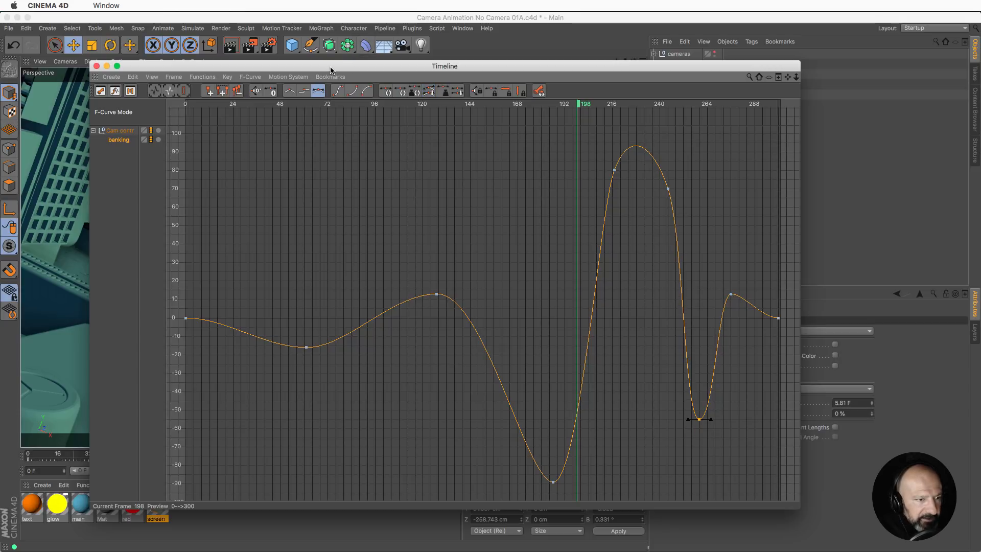
Play and scrub the animation from the start to review the camera's motion with the edited banking curve, and return to frame 0
key(shift+F3)
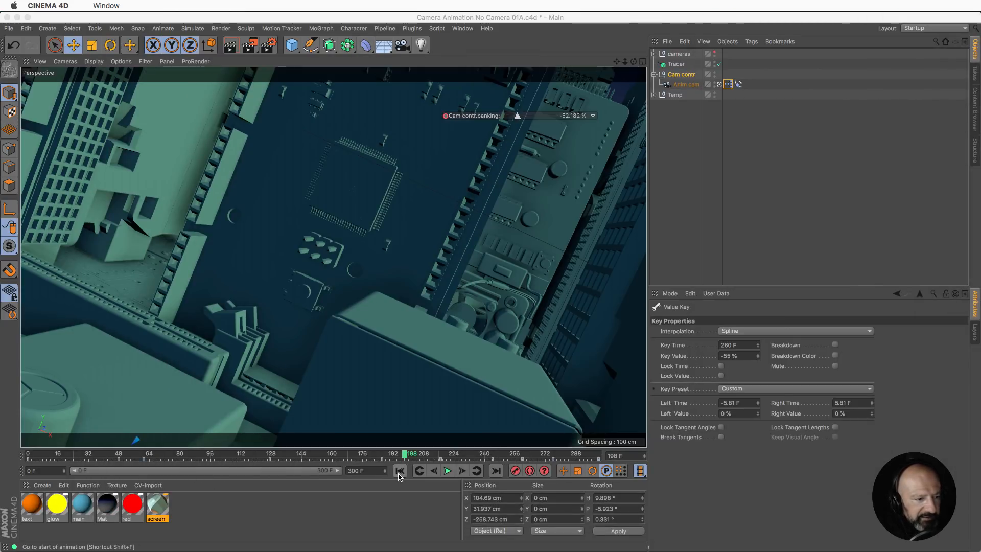
click(399, 472)
click(447, 471)
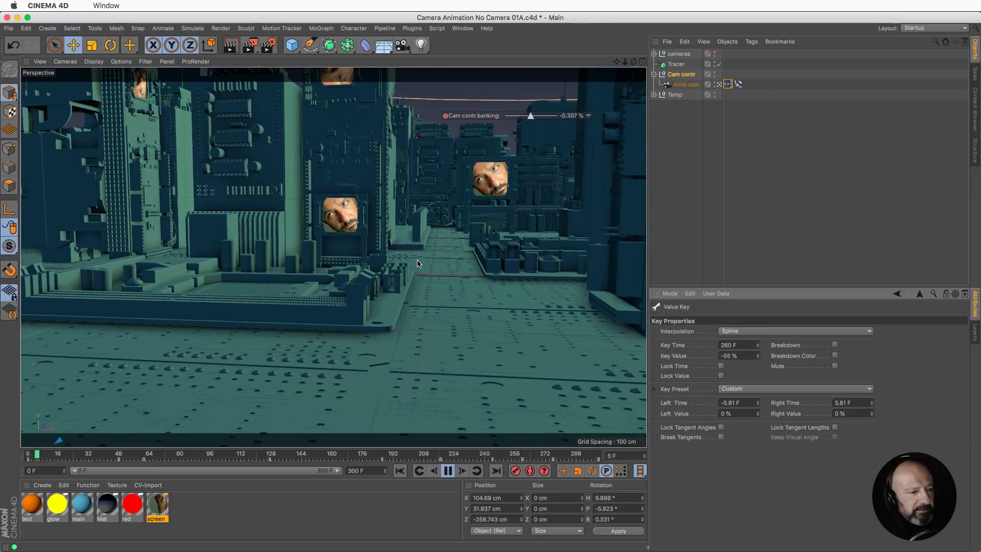
click(449, 471)
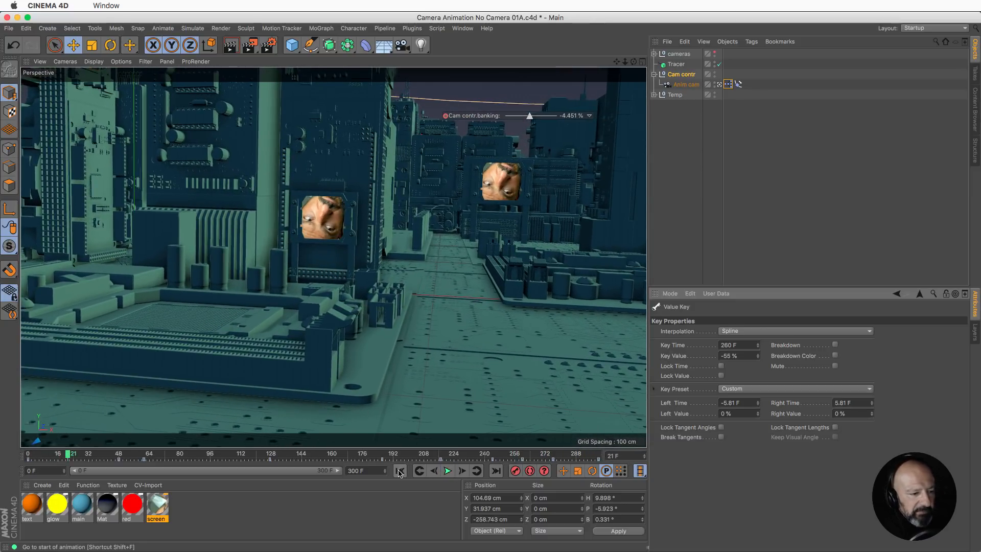
drag(30, 455, 89, 456)
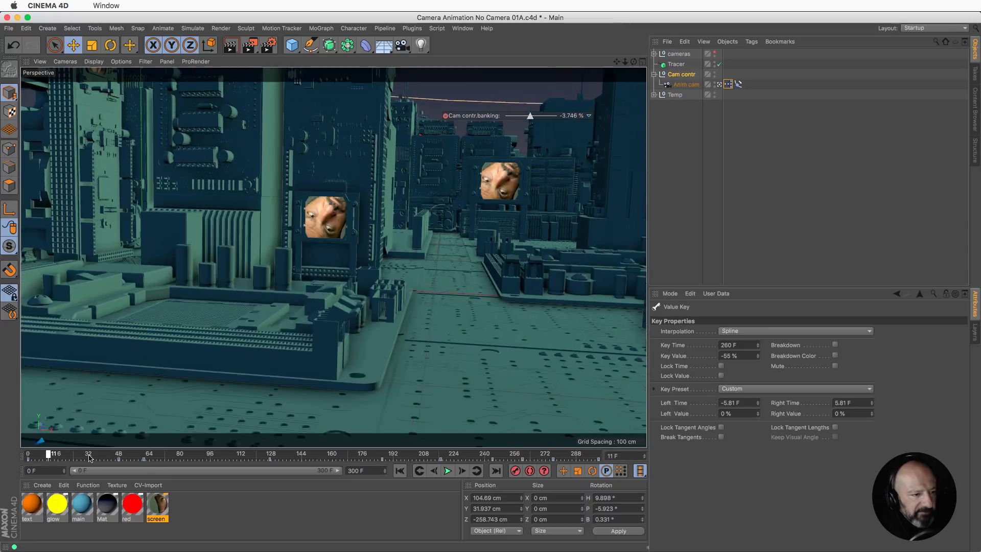
drag(337, 470, 99, 475)
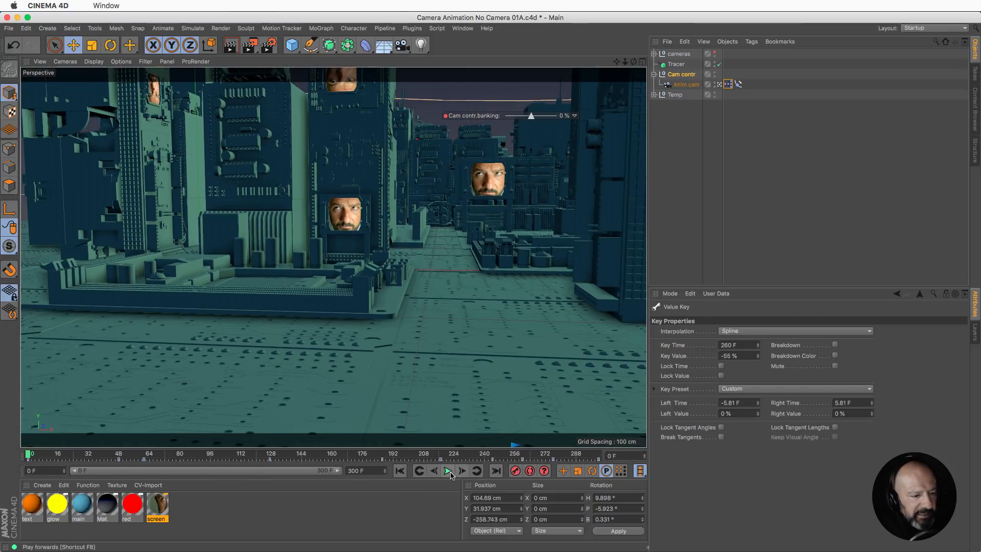
click(450, 472)
click(449, 472)
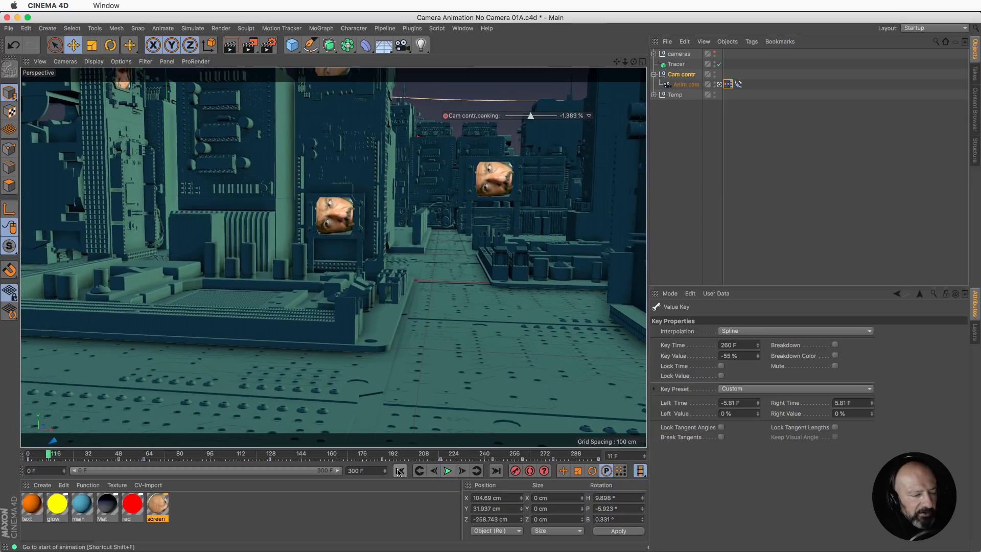
click(400, 471)
drag(44, 455, 28, 487)
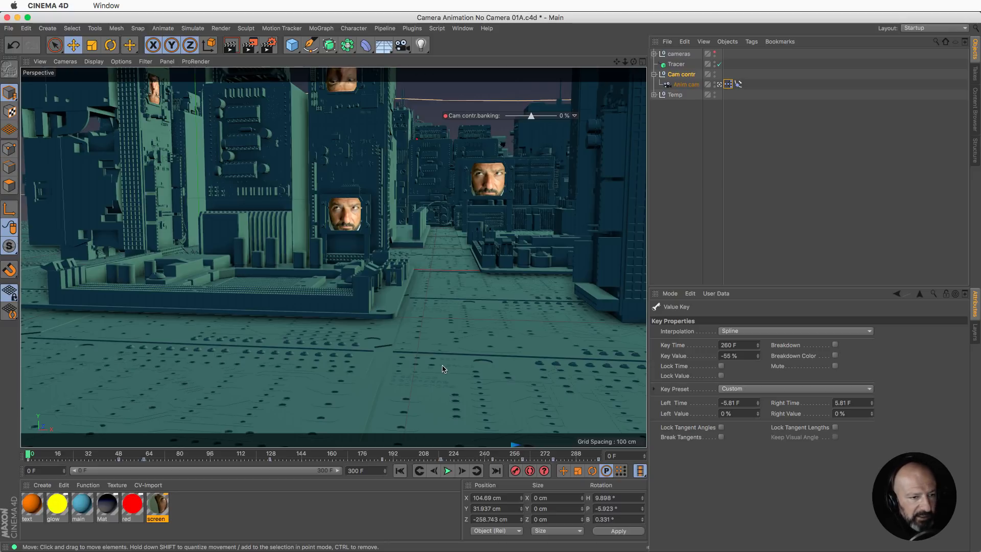
Reopen the Timeline and show the Align to Spline Position curve together with Cam contr's banking curve
drag(980, 21, 165, 89)
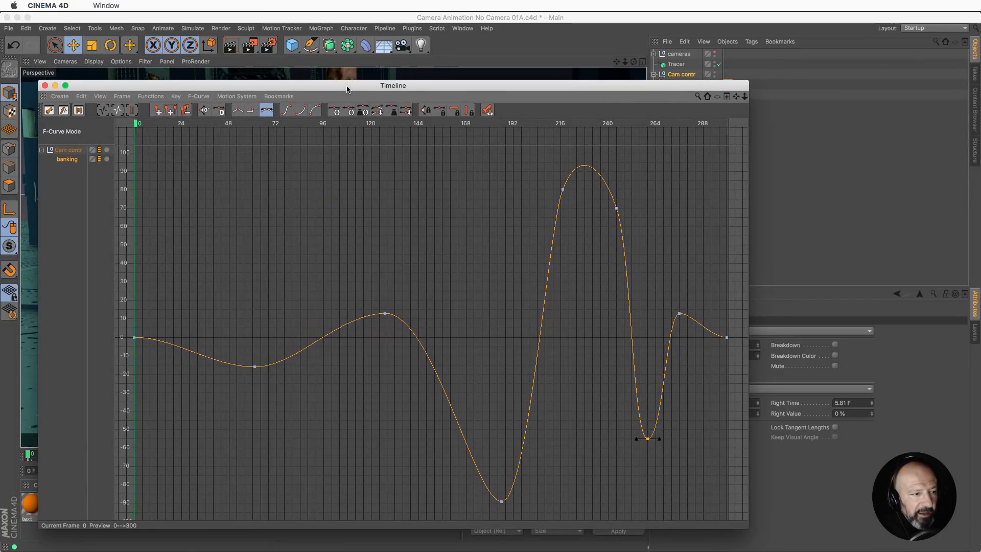
drag(344, 86, 341, 95)
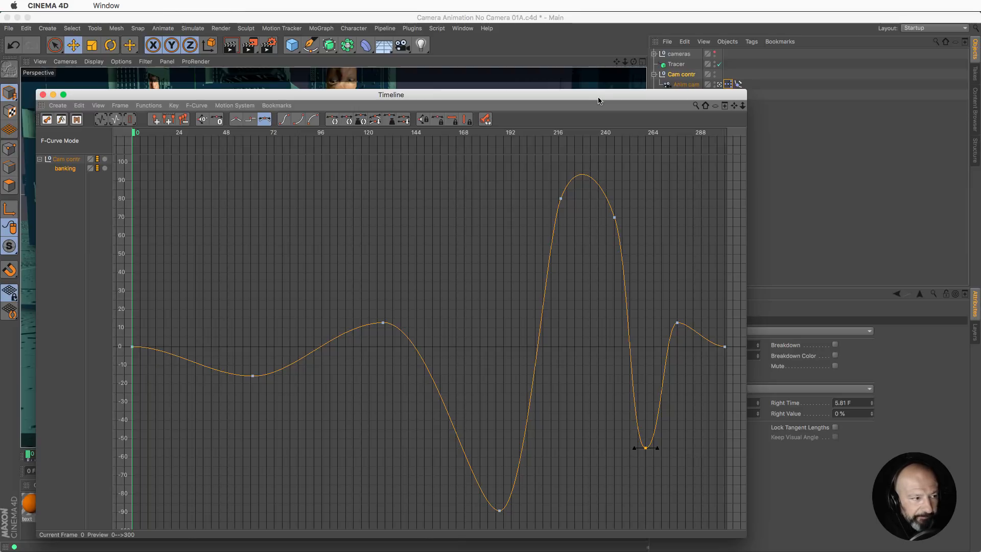
drag(611, 98, 488, 69)
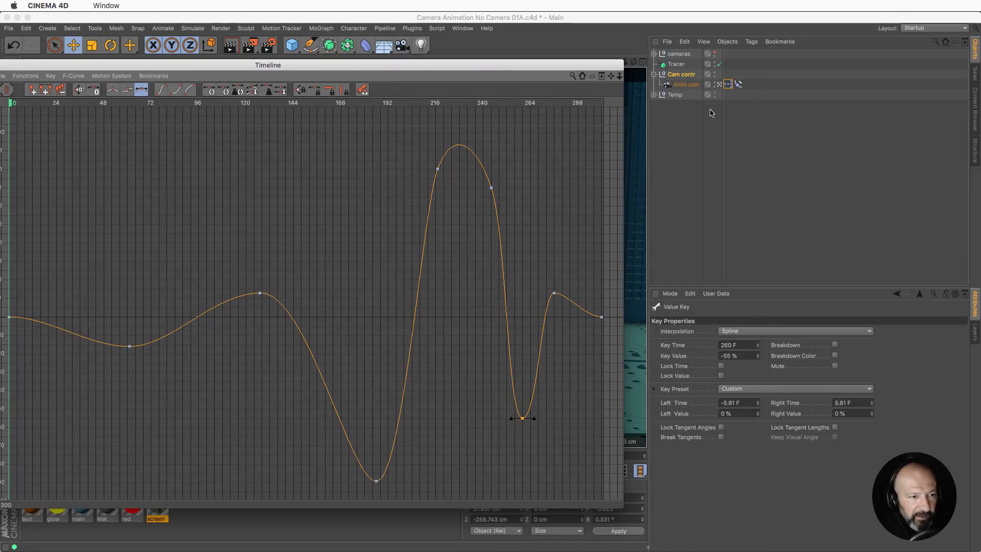
click(729, 84)
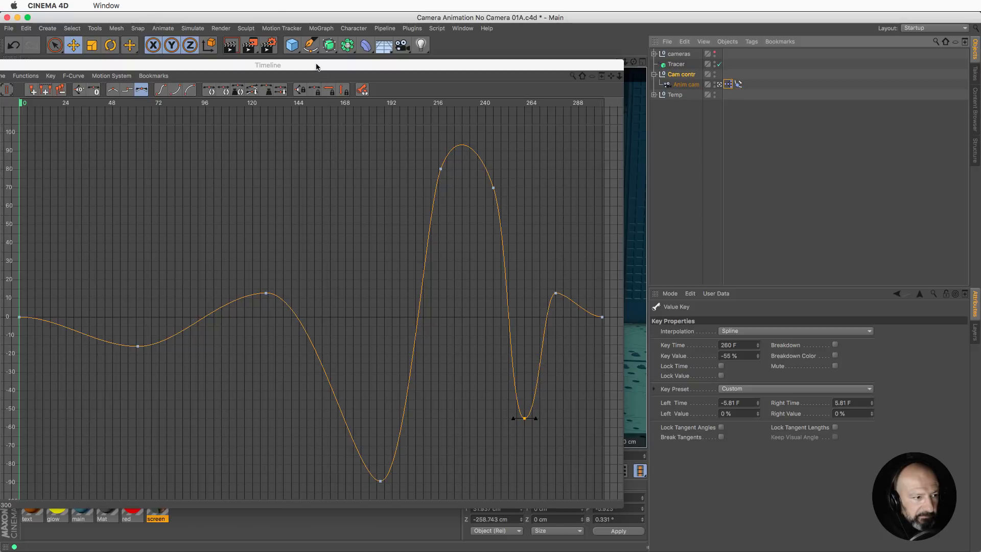
drag(316, 66, 502, 67)
click(123, 158)
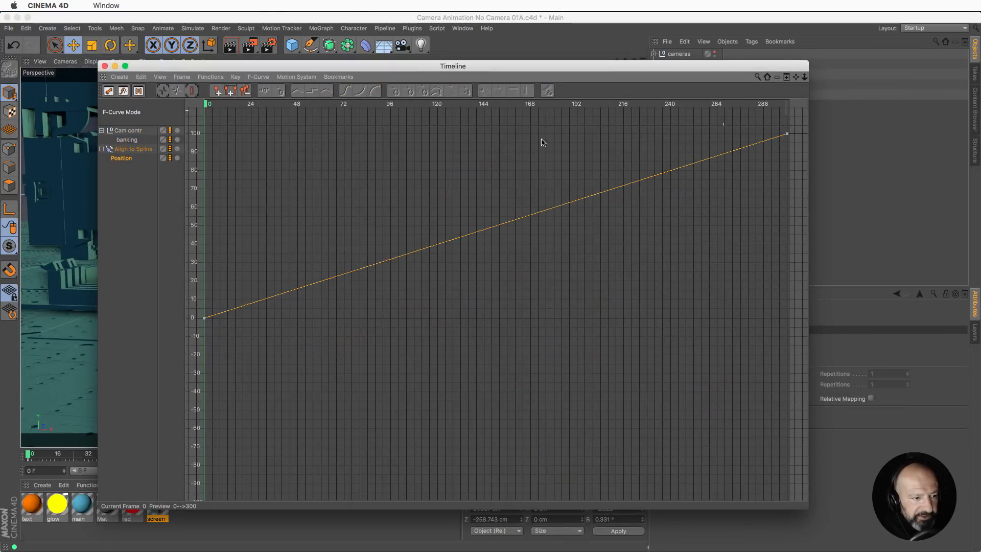
shift+click(130, 141)
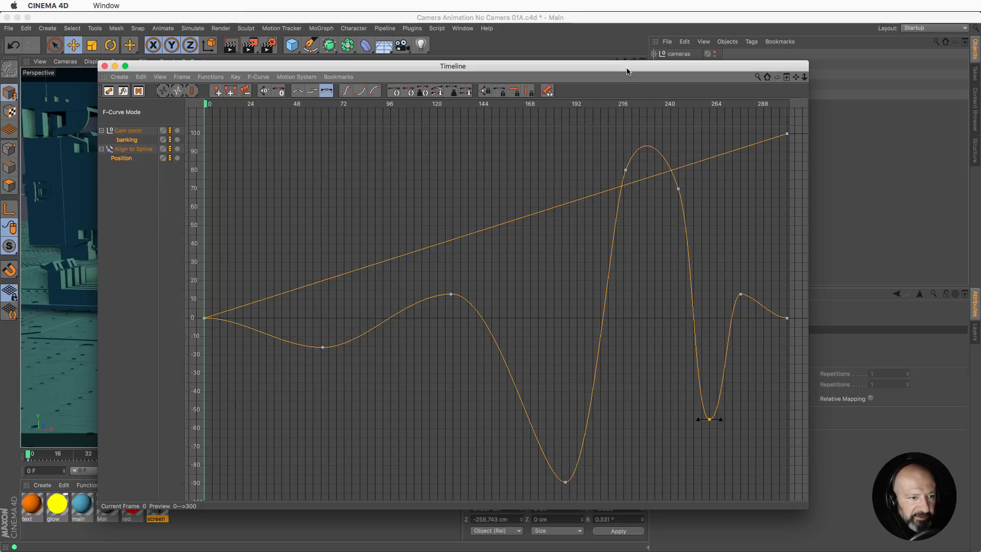
Reposition the Timeline window to expose the viewport and scrub to frame 219 to compare the curves with the camera view
drag(628, 71, 615, 185)
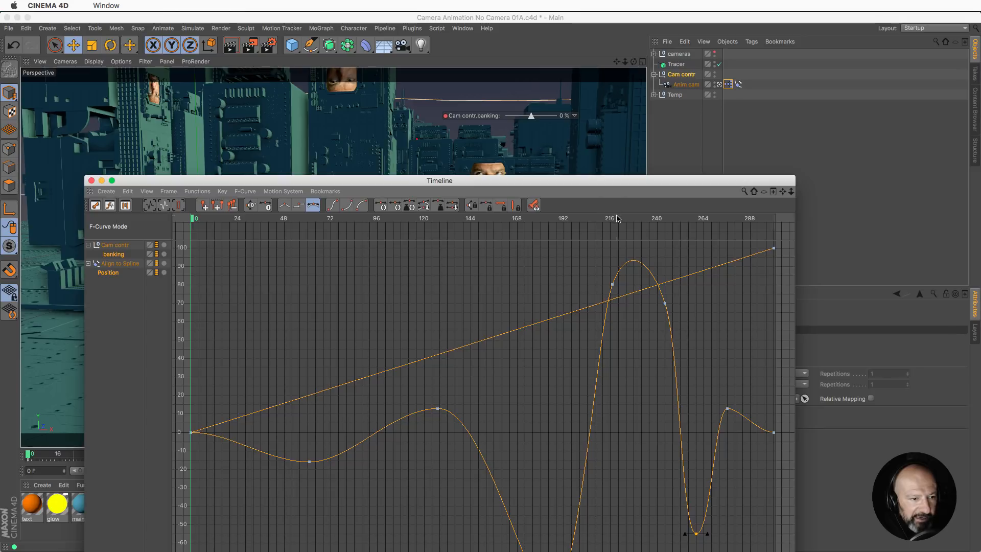
click(617, 218)
mouse_move(594, 186)
mouse_down()
mouse_move(605, 355)
mouse_move(608, 258)
mouse_up()
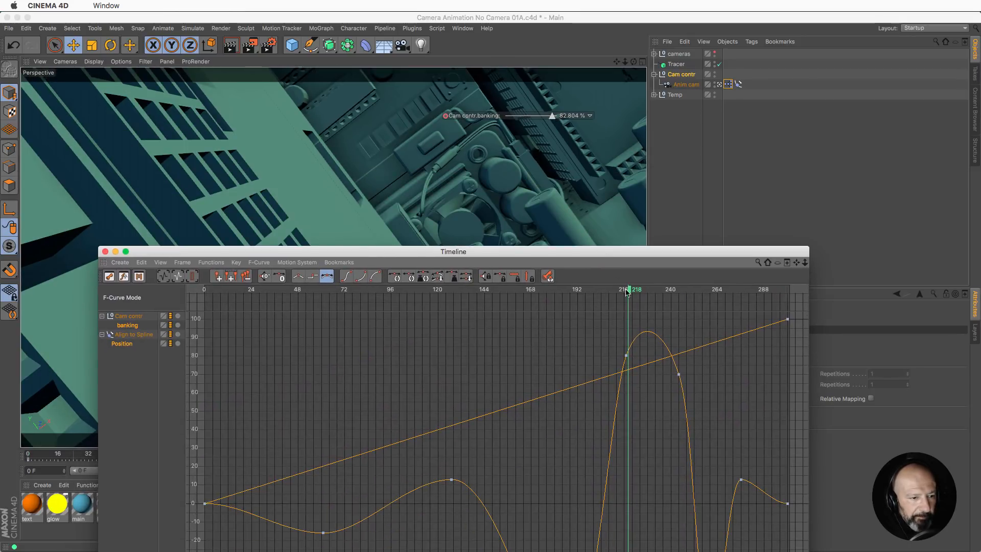
mouse_move(634, 290)
mouse_down()
mouse_move(720, 294)
mouse_move(583, 306)
mouse_move(633, 313)
mouse_up()
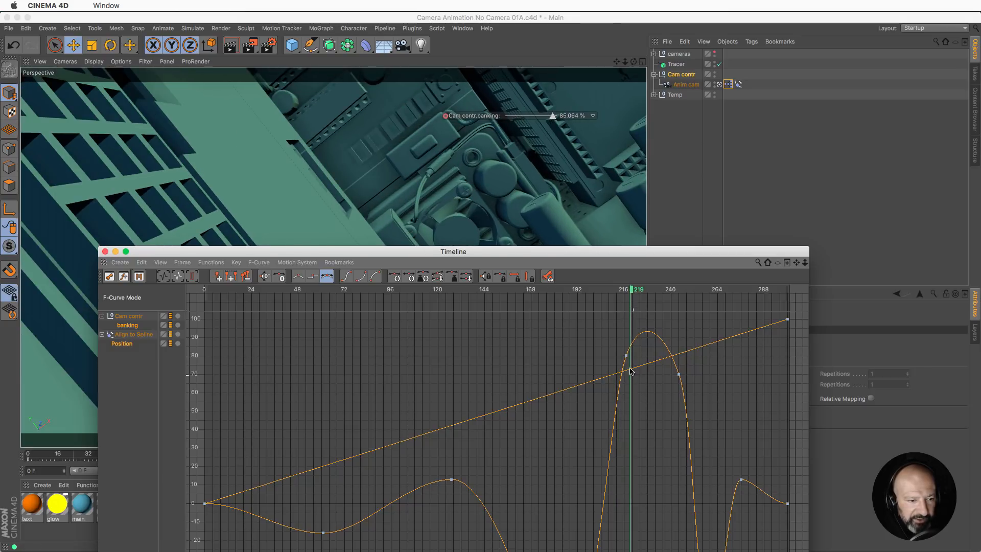
Narrow the Timeline window, inspect the Position track's properties including its Time Track field, and close the Timeline
drag(304, 253, 225, 64)
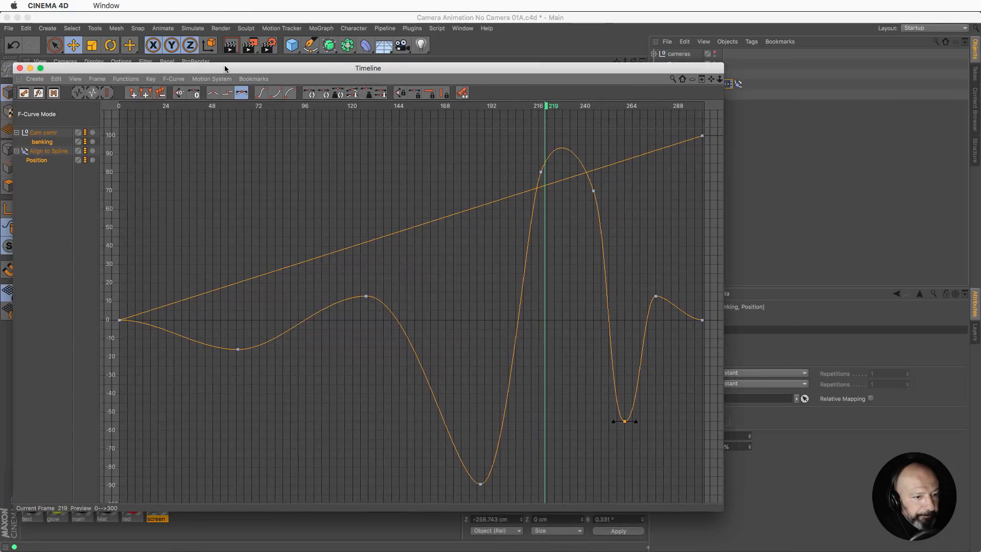
drag(728, 508, 613, 518)
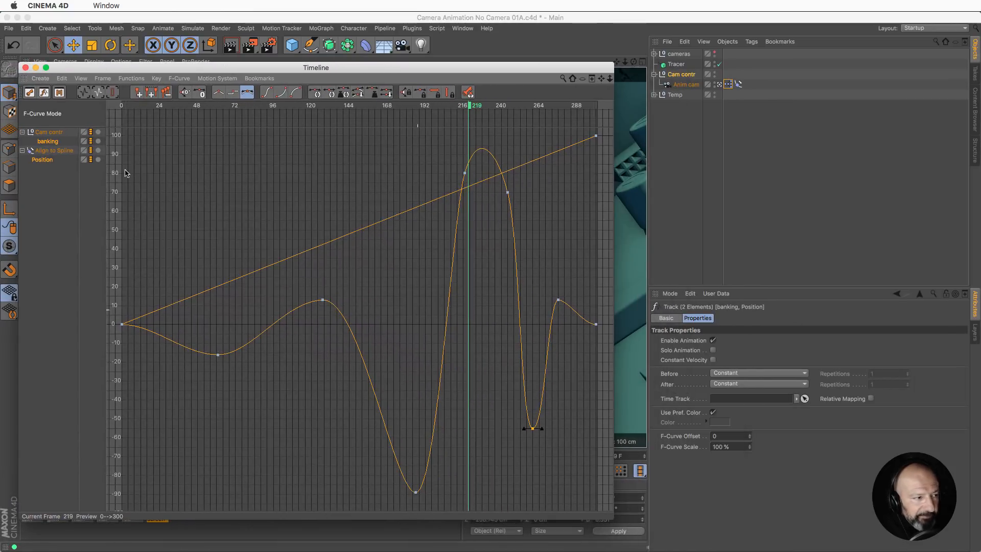
click(53, 143)
click(46, 160)
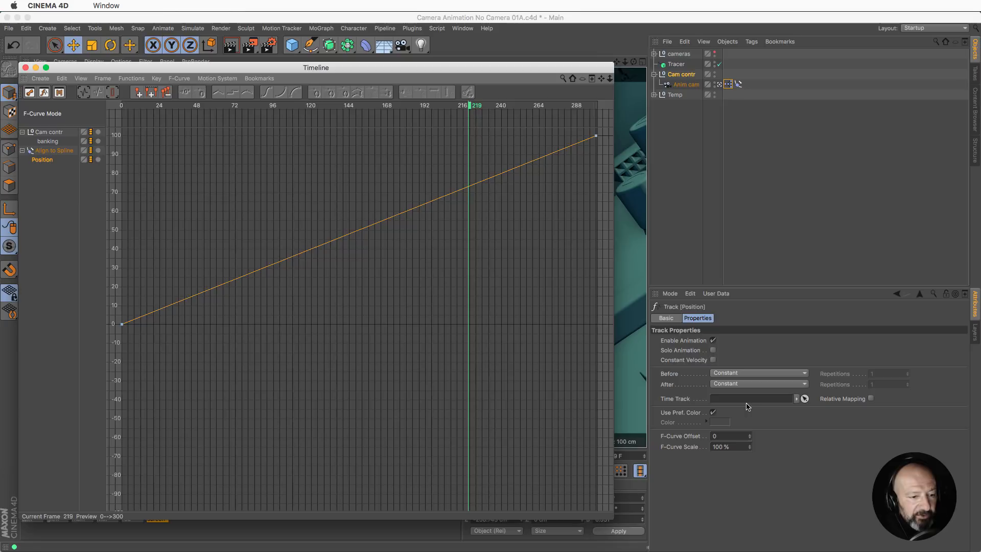
click(25, 67)
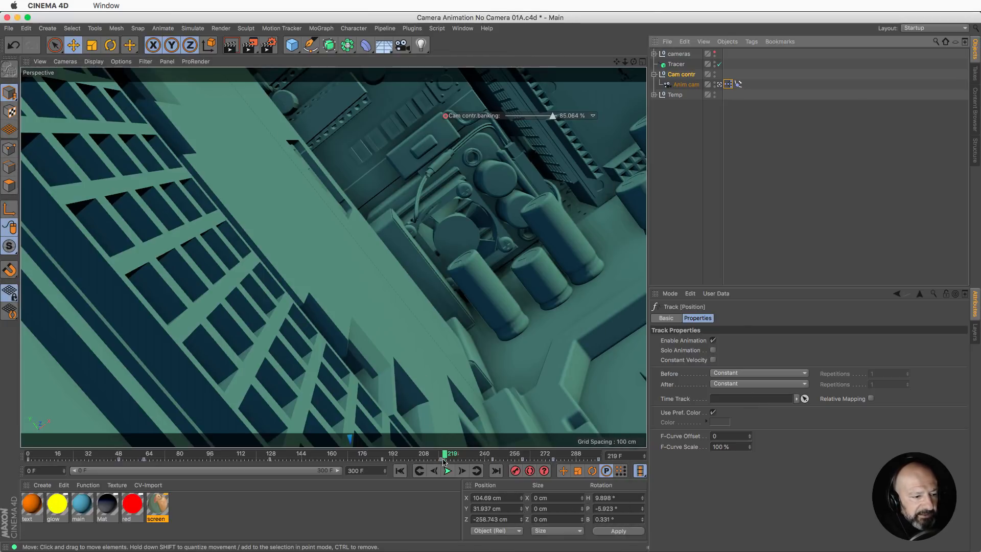
Return to the start of the animation and add a null object named Time
click(400, 470)
click(292, 46)
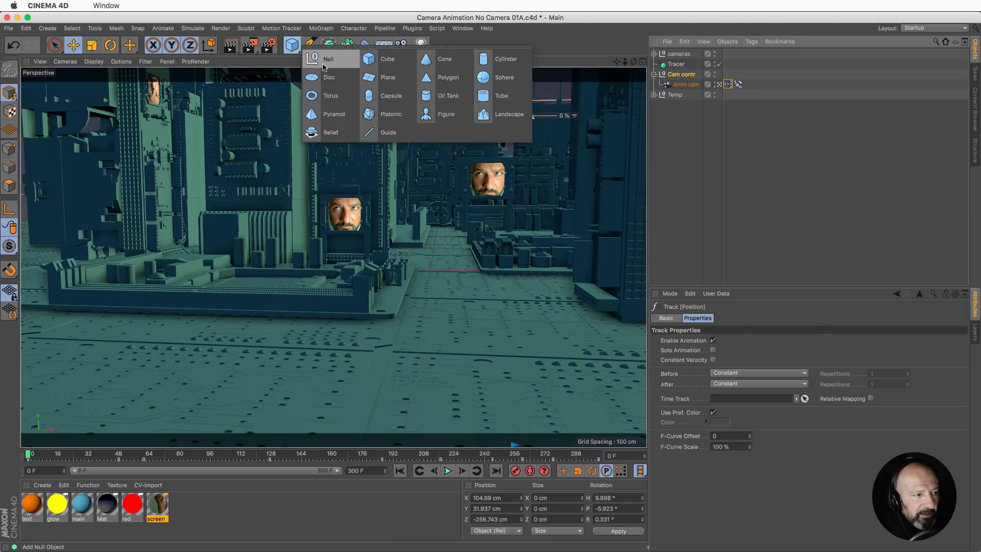
click(324, 61)
double_click(671, 54)
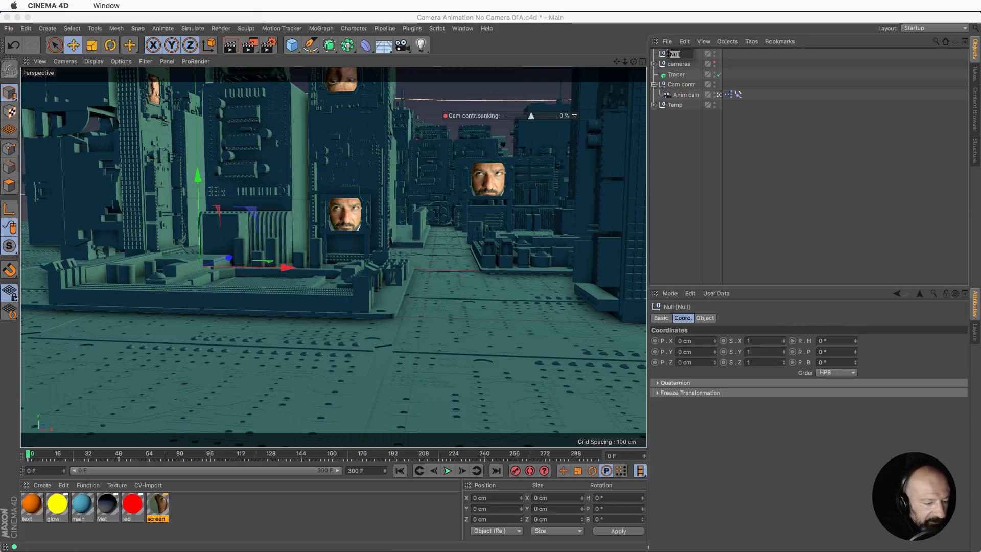
text(Time)
key(Return)
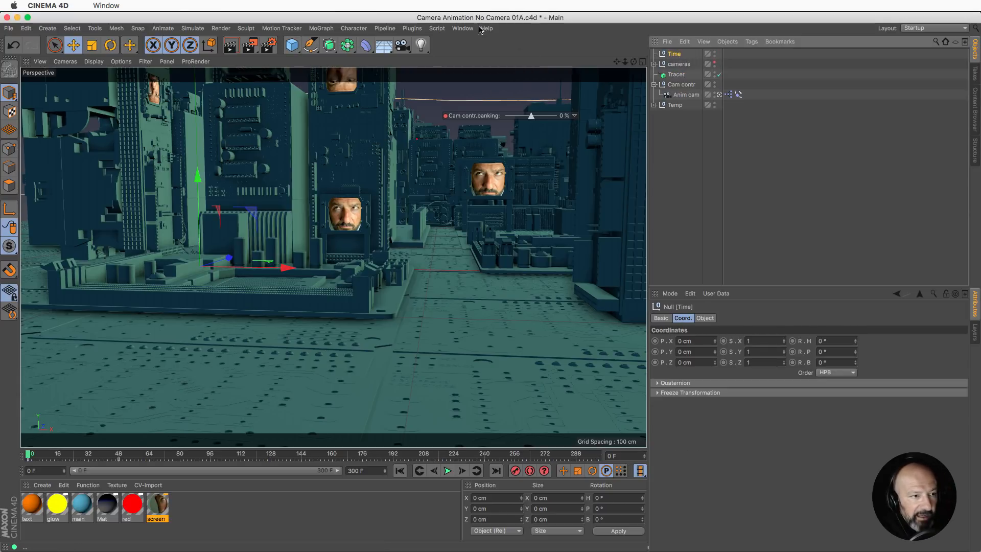
Open a new Timeline for the Time null, add a special Time track to it, and frame its whole curve
click(463, 29)
click(489, 137)
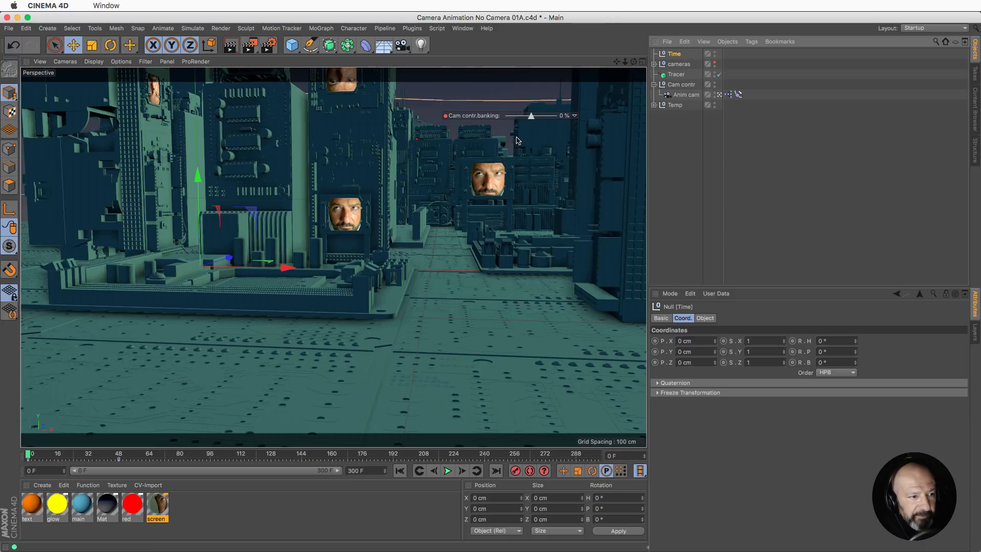
drag(699, 101, 221, 141)
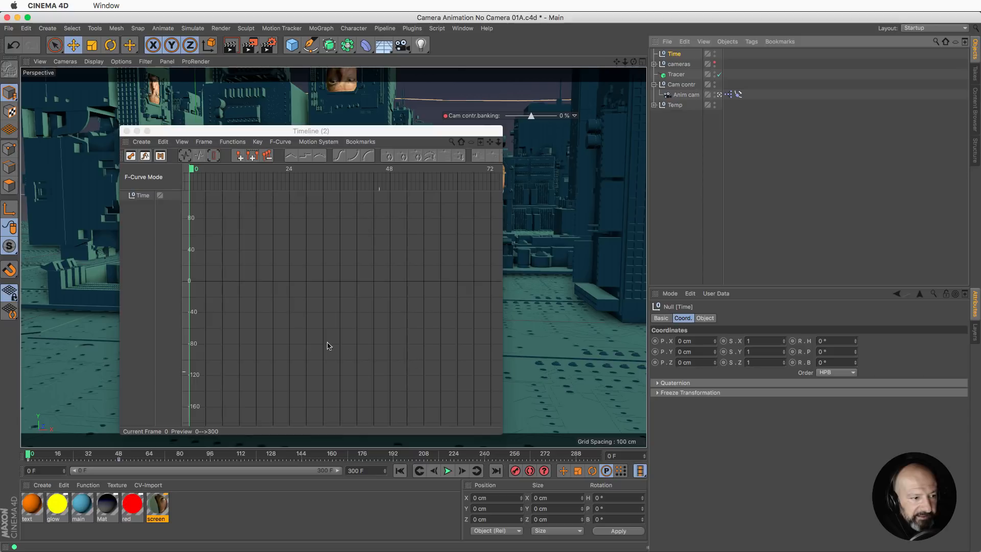
right_click(143, 199)
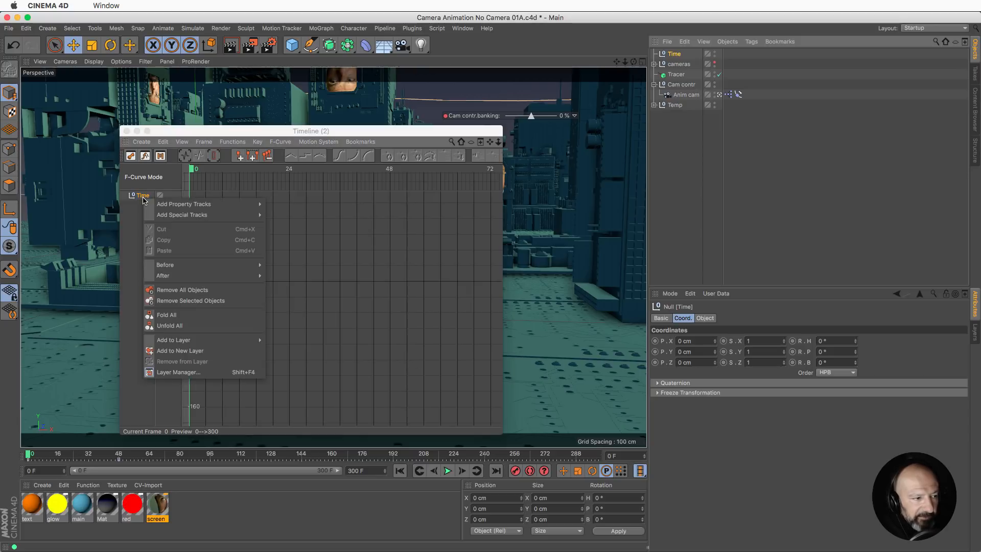
mouse_move(168, 218)
click(278, 215)
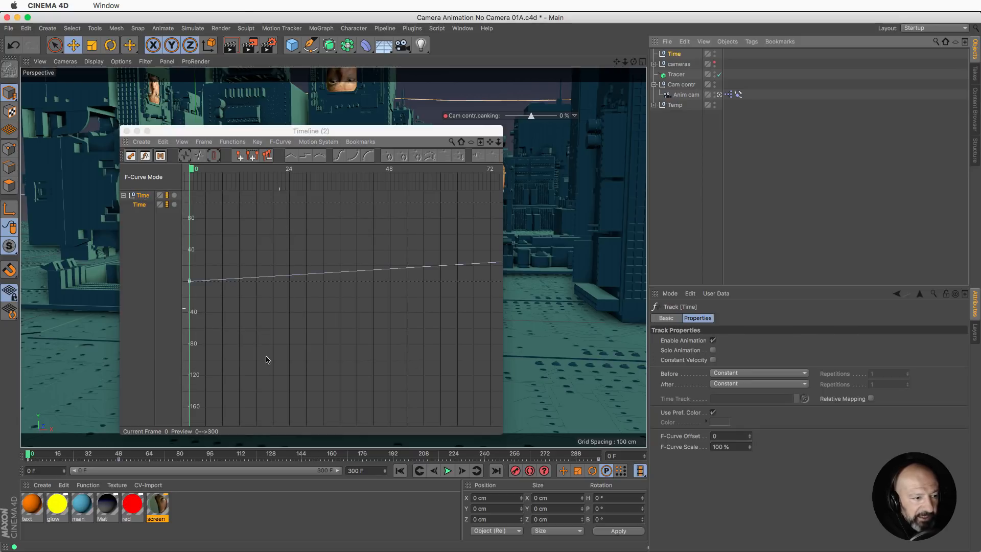
click(308, 295)
key(h)
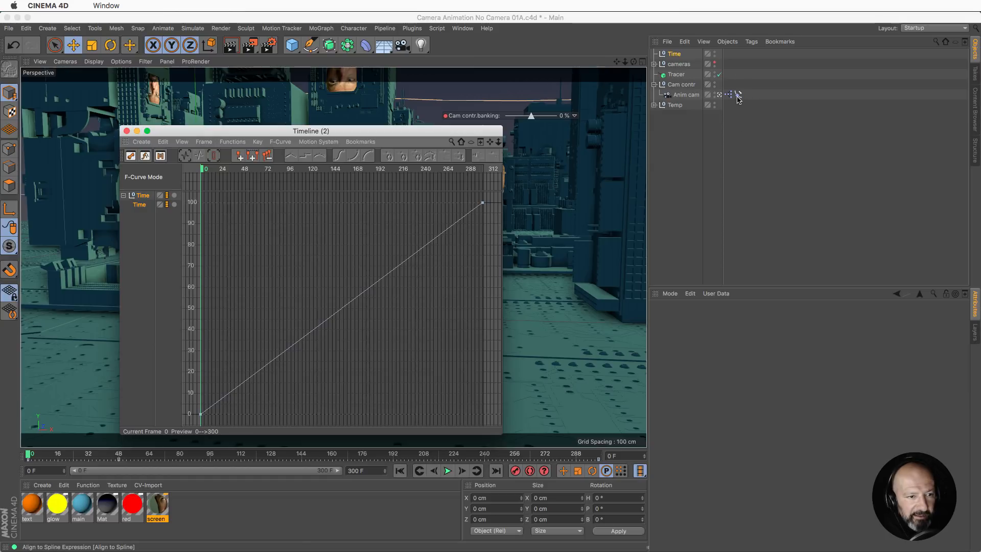
Add Anim cam's Align to Spline tag, Anim cam and Cam contr to the Timeline containing the Time track
drag(739, 99, 144, 241)
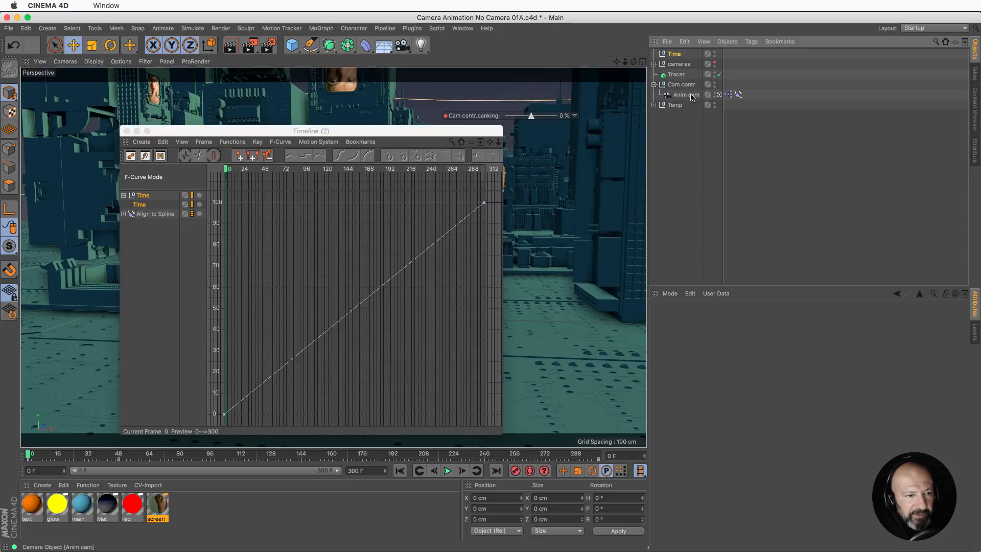
drag(692, 97, 165, 249)
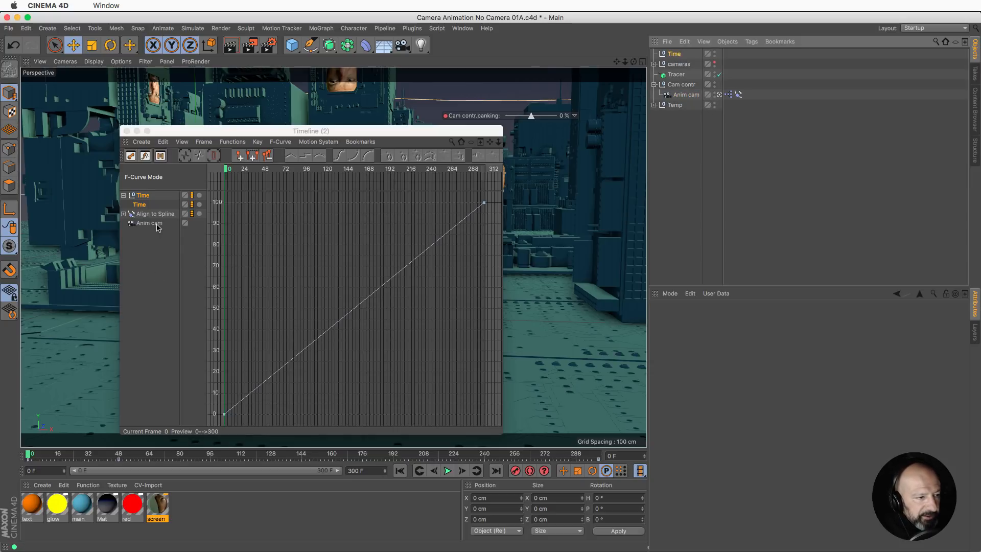
click(155, 225)
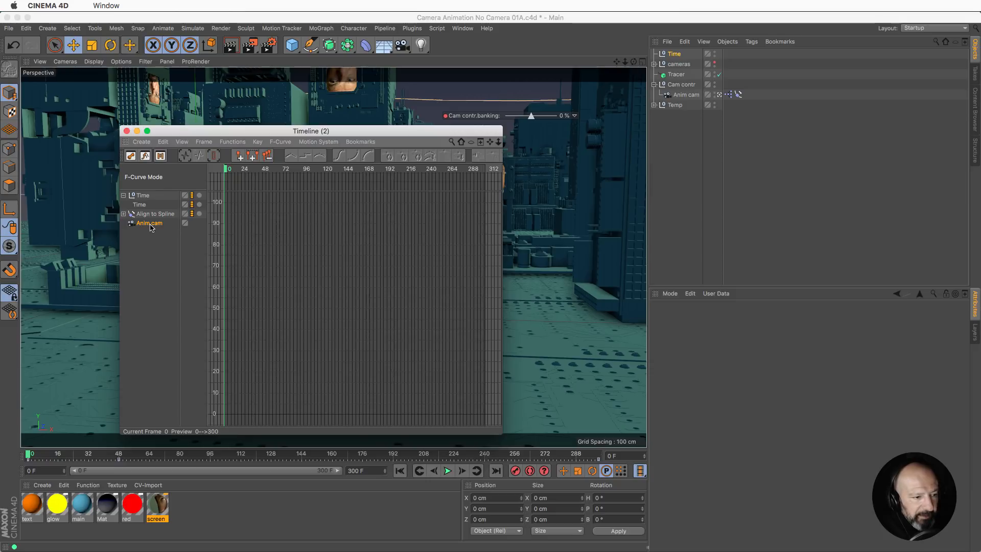
drag(685, 90, 153, 245)
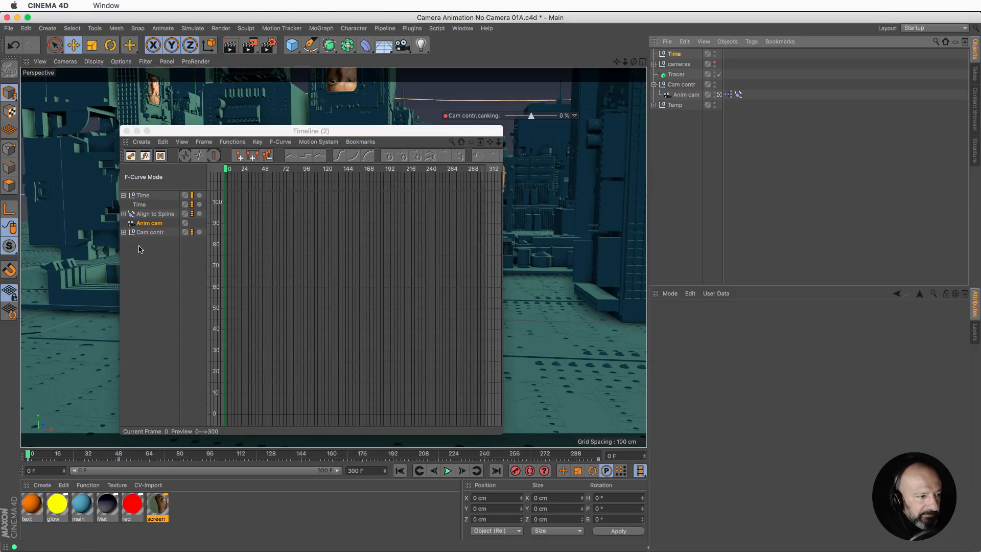
Assign the Time track as the Time Track of Cam contr's banking track and the Align to Spline Position track
click(150, 233)
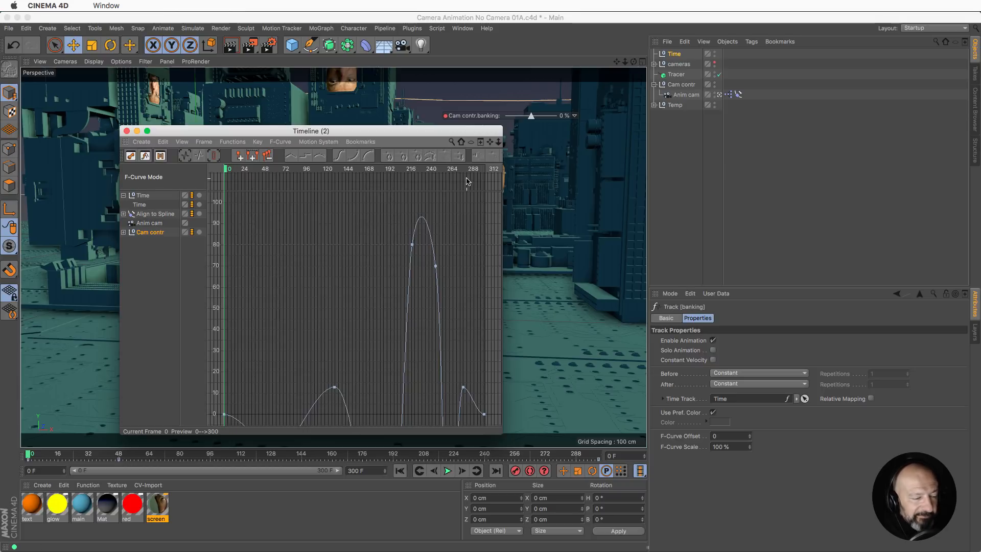
click(160, 216)
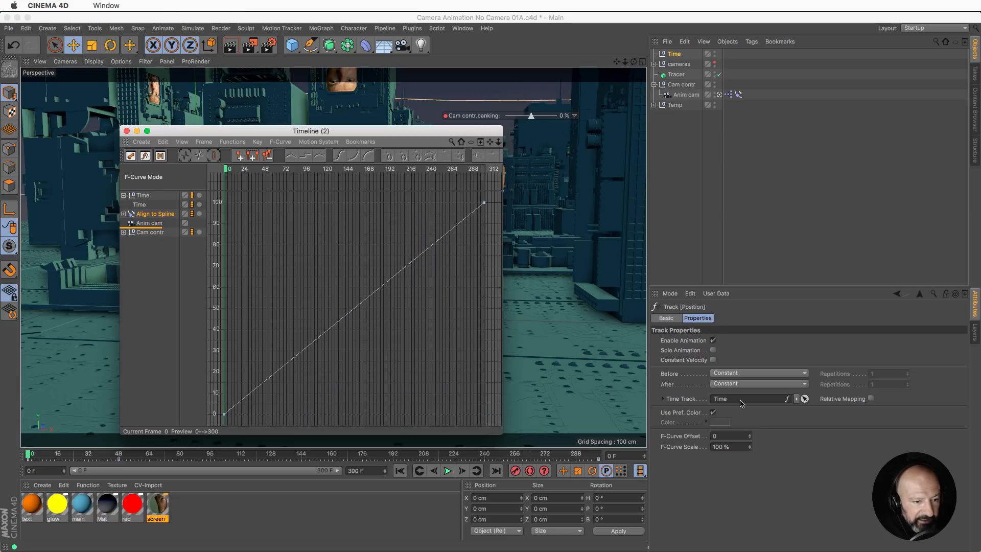
click(138, 205)
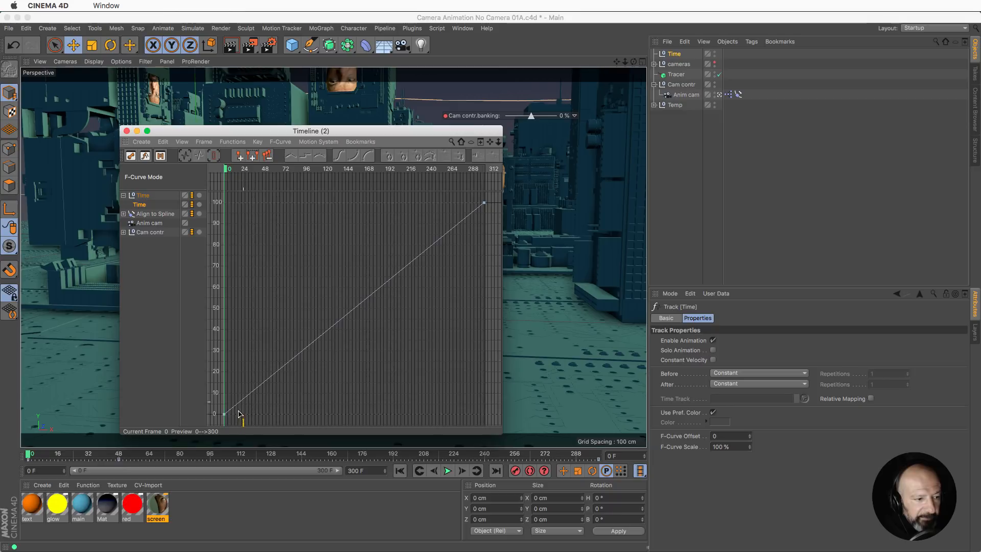
Move the Timeline window aside to uncover the viewport, scrub the animation, and enlarge the window to fit the whole Time curve
drag(271, 131, 831, 125)
drag(32, 455, 300, 455)
drag(342, 479, 28, 485)
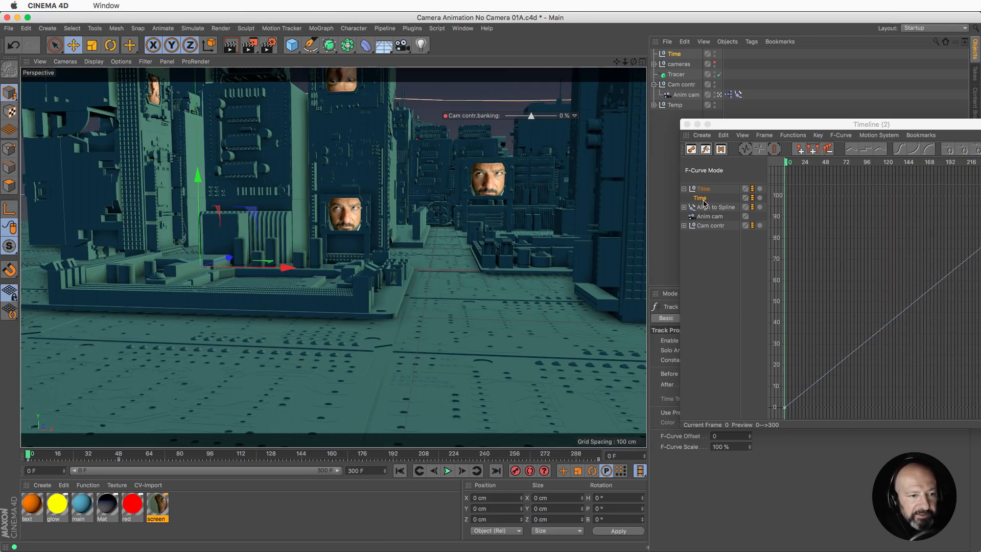
drag(746, 125, 606, 47)
drag(917, 345, 926, 477)
Ease the Time curve at its first key and add a key at frame 162, about 41%, with steeper tangents
drag(712, 437, 629, 468)
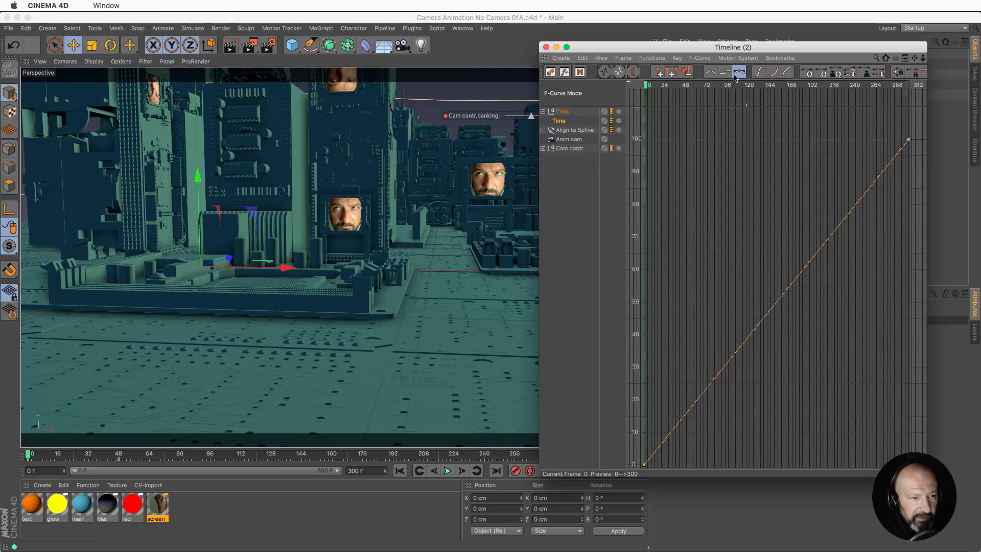
click(765, 75)
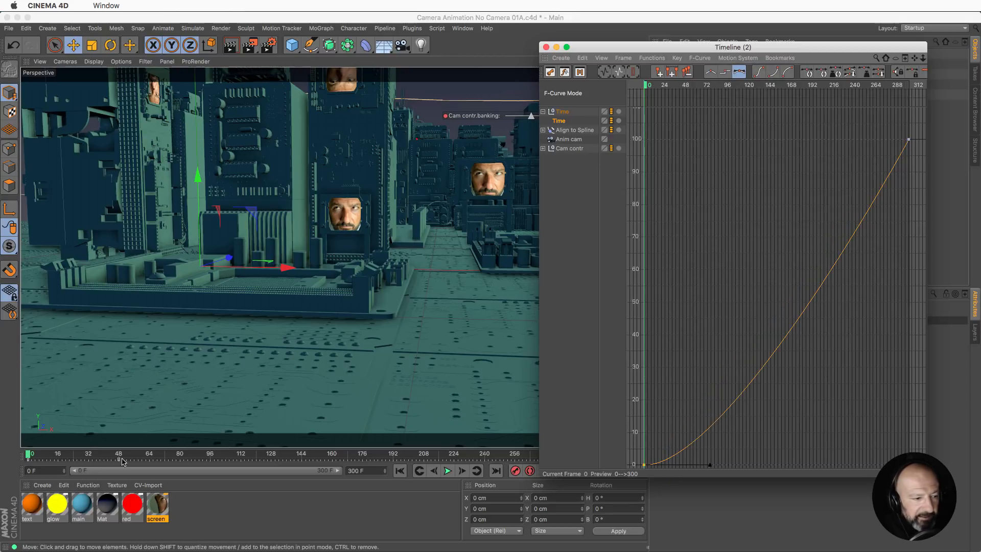
drag(37, 463, 336, 480)
ctrl+click(789, 334)
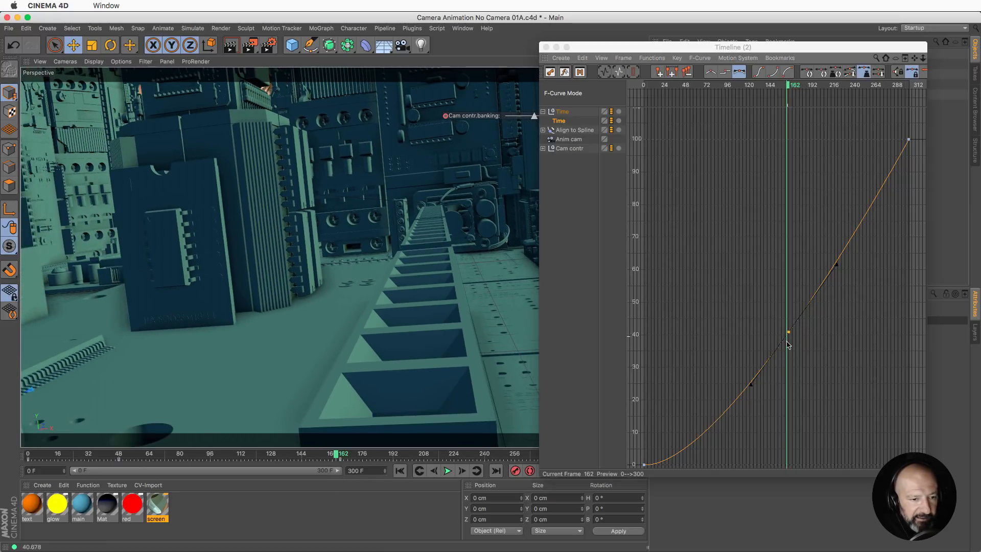
drag(837, 266, 807, 252)
drag(784, 333, 783, 334)
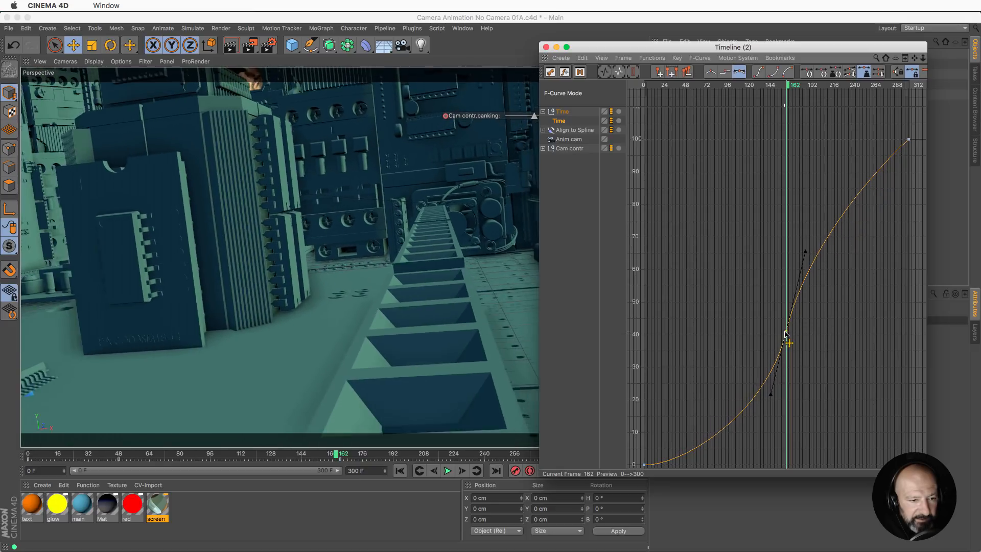
Add a Time key near frame 177, flatten its outgoing tangent, and place it at about frame 185 and 56%
drag(668, 86, 802, 90)
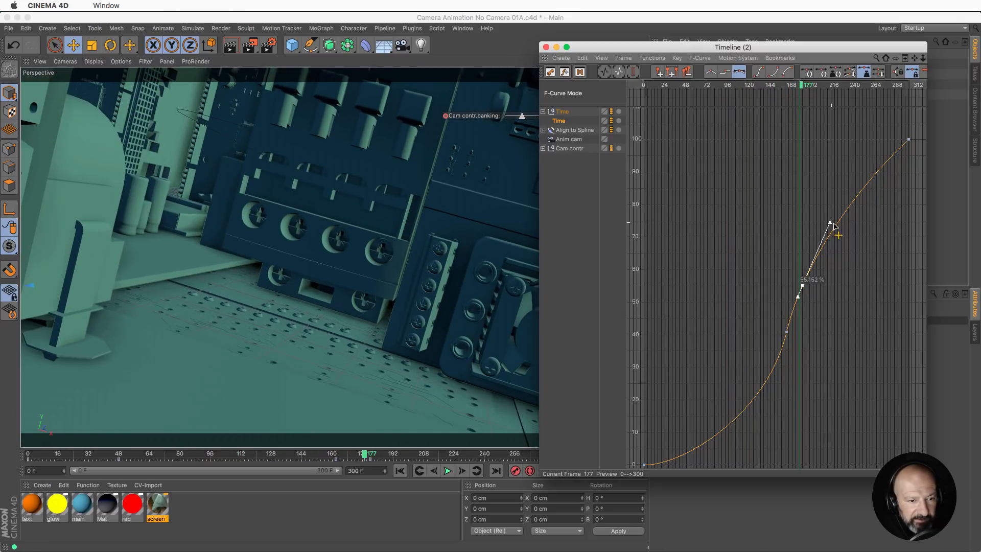
drag(834, 226, 864, 256)
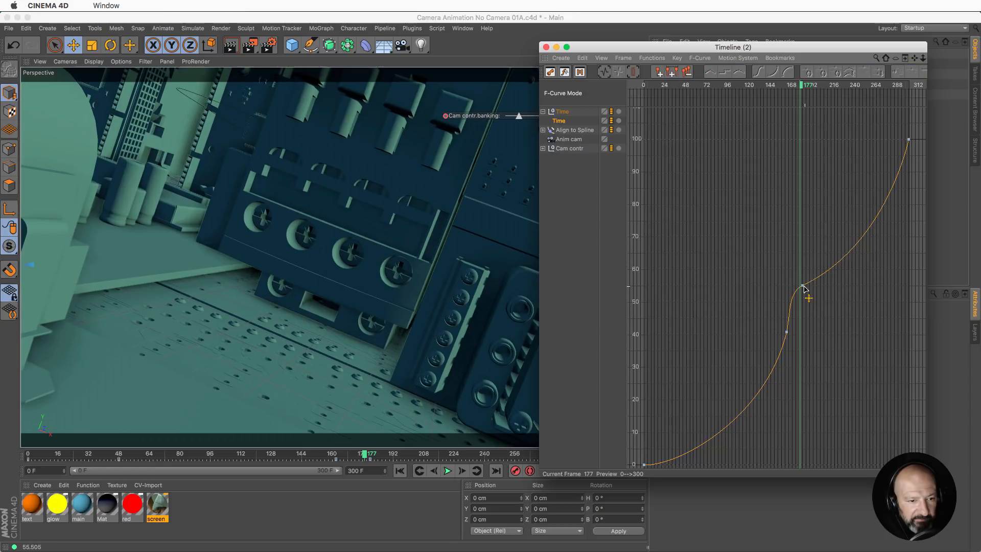
drag(811, 285, 815, 282)
Add another Time key at about frame 251 and lower it to about 64%
drag(804, 95, 854, 95)
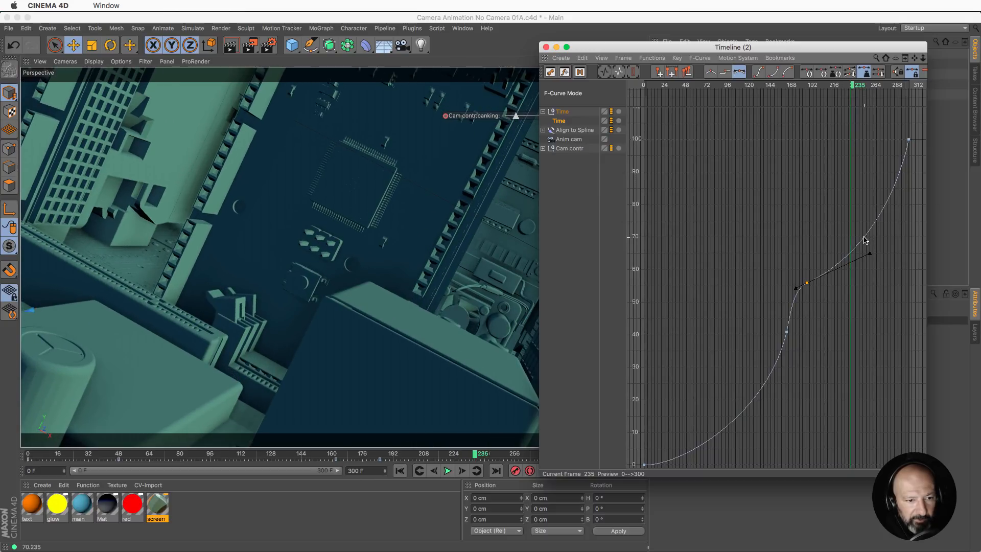
mouse_move(866, 250)
mouse_down()
mouse_move(856, 273)
mouse_move(864, 259)
mouse_up()
click(866, 258)
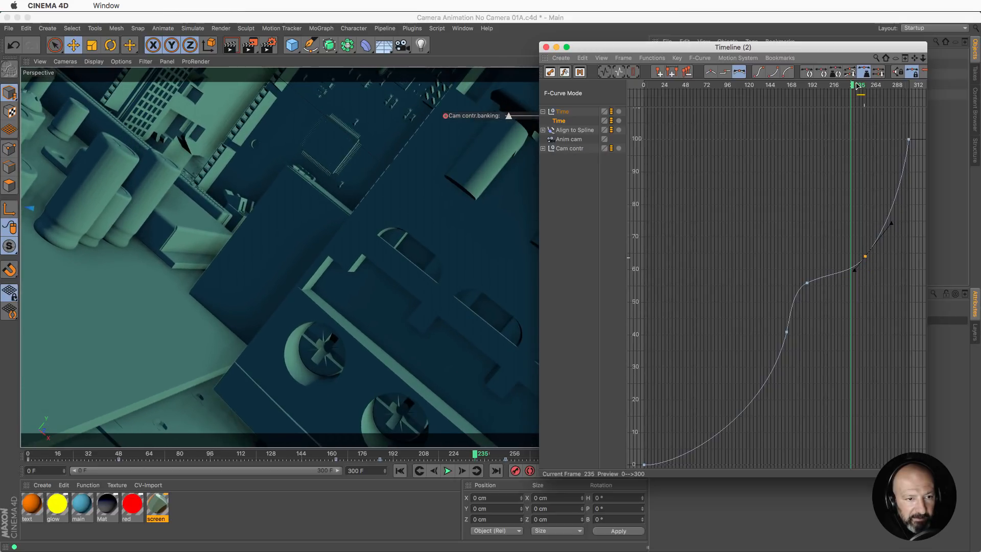
Ease the Time curve into its last key at 100% and scrub back through the camera move
drag(857, 86, 902, 92)
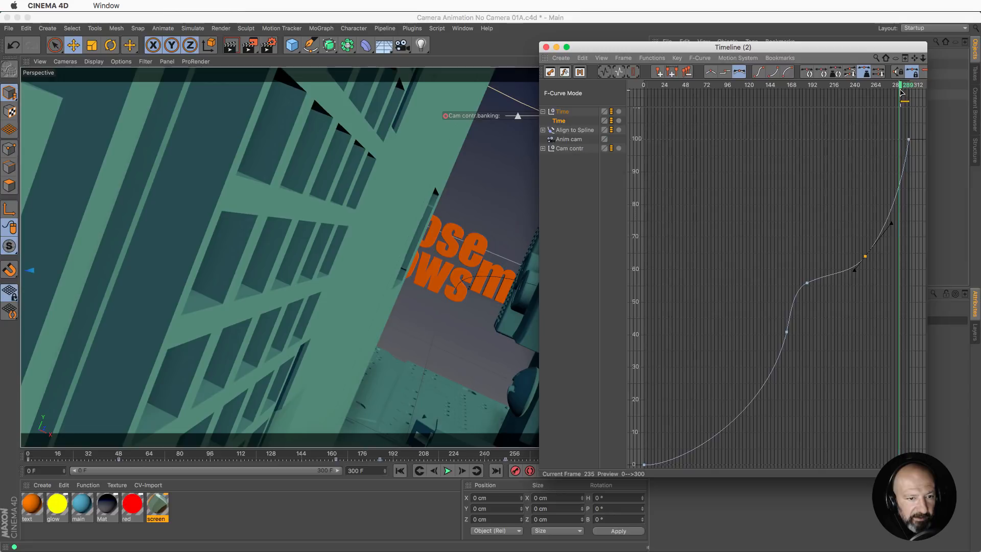
drag(893, 130, 919, 149)
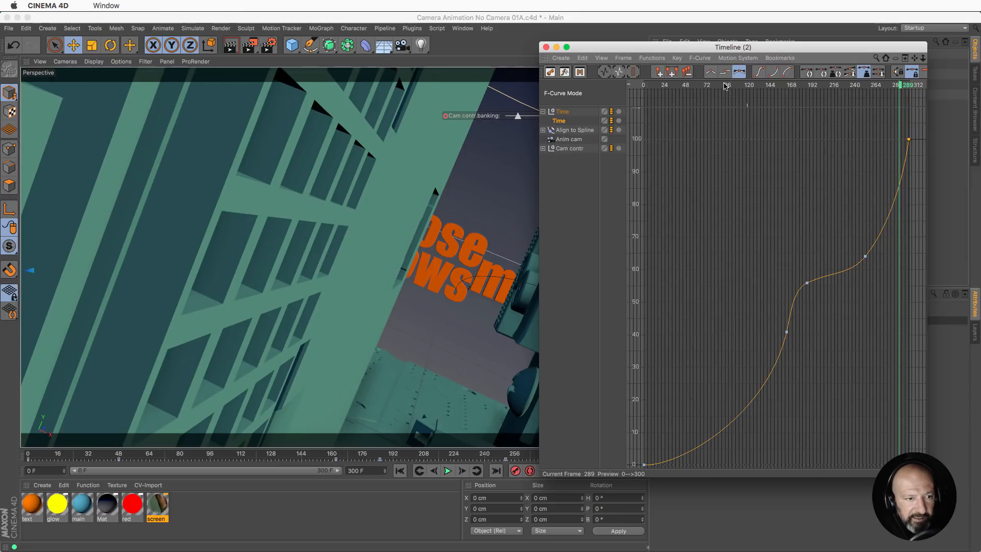
click(759, 72)
drag(901, 85, 783, 87)
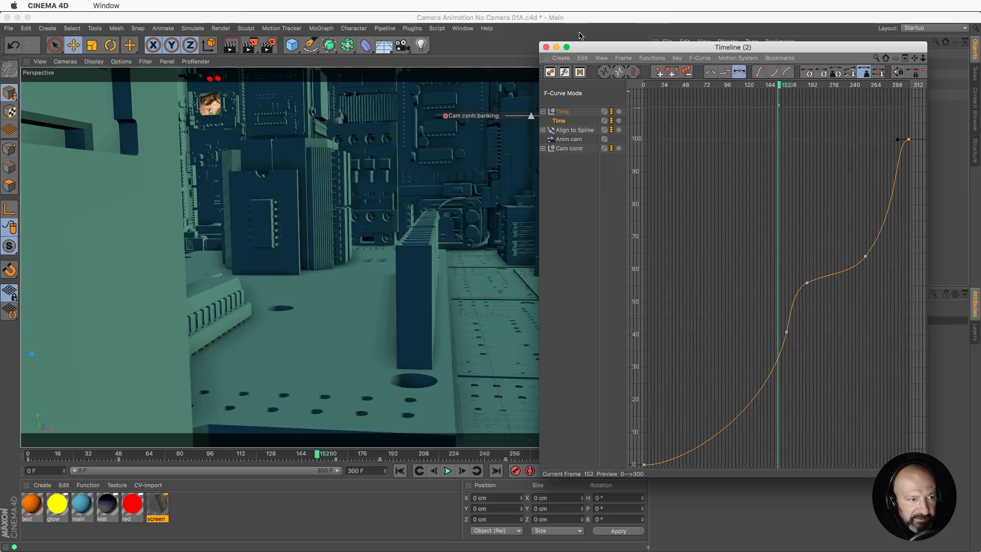
Close the Timeline and play the camera fly-through from the first frame
key(shift+F3)
click(400, 470)
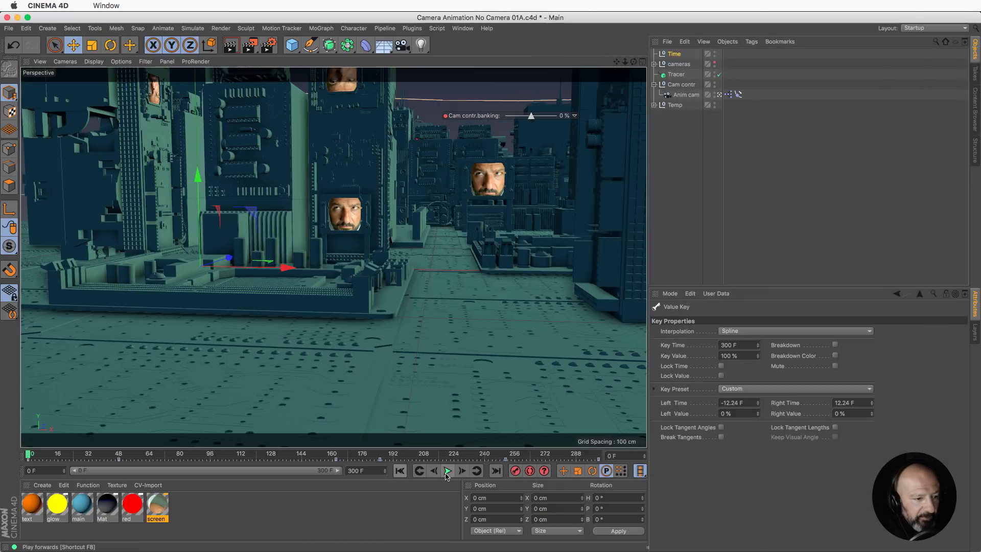
click(448, 471)
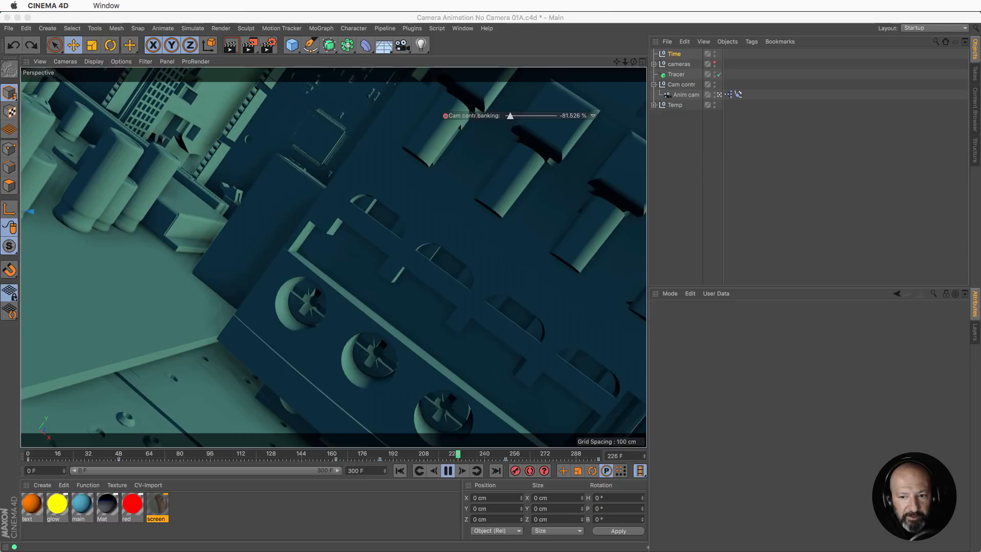
Stop playback, reopen the Timeline, and move the third Time key to about frame 196 and 55% with a steeper tangent
key(shift+F3)
drag(602, 67, 631, 72)
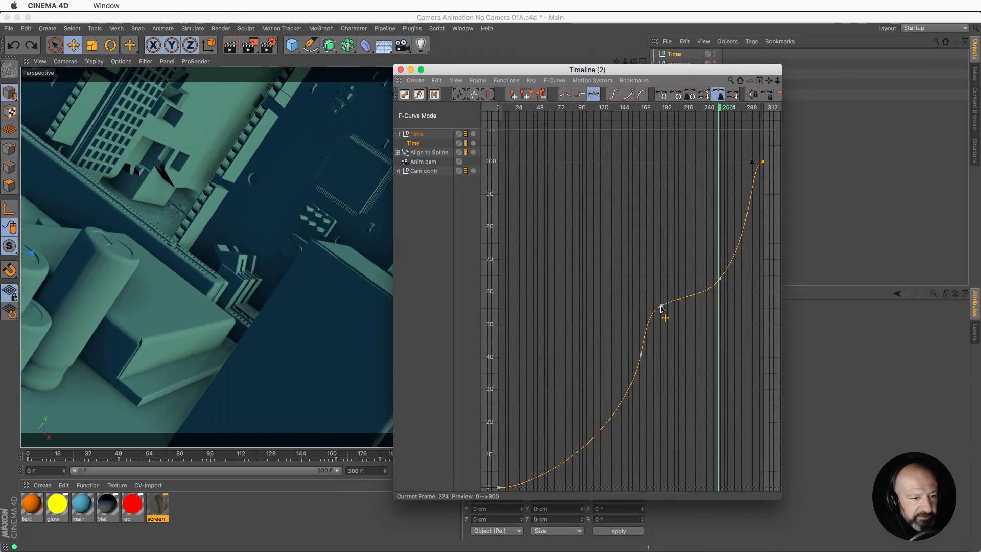
key(F8)
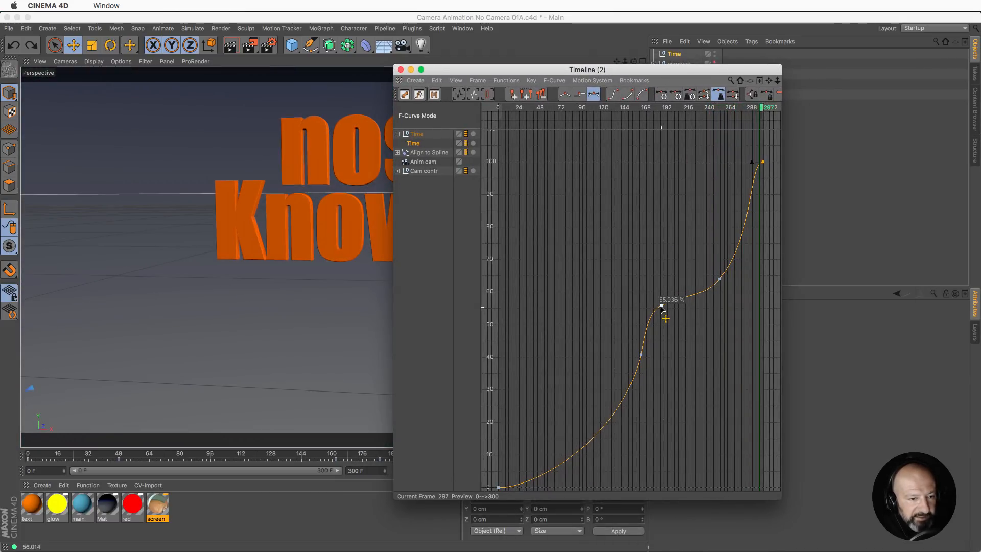
drag(662, 306, 678, 301)
drag(640, 109, 692, 112)
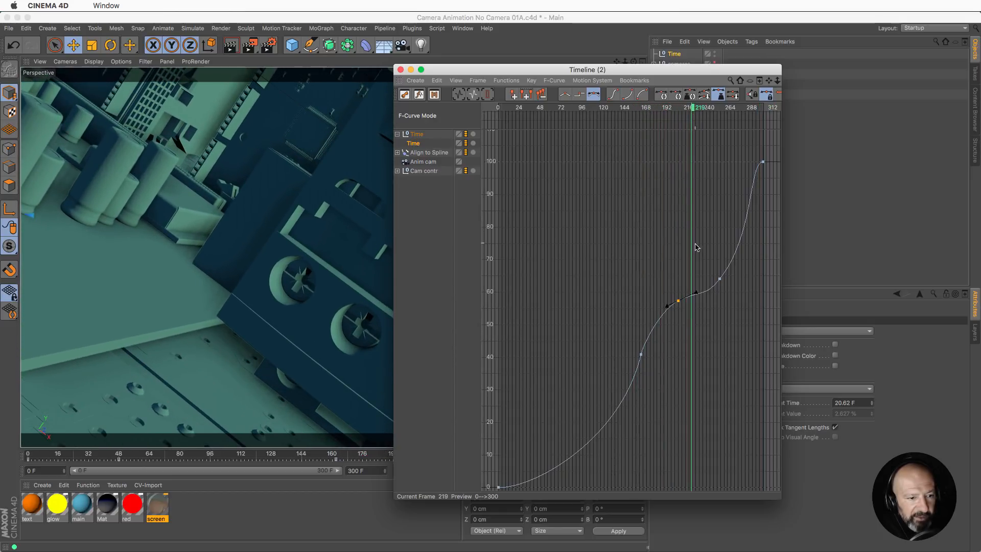
mouse_move(677, 302)
mouse_down()
mouse_move(695, 285)
mouse_move(685, 286)
mouse_move(683, 305)
mouse_move(688, 293)
mouse_up()
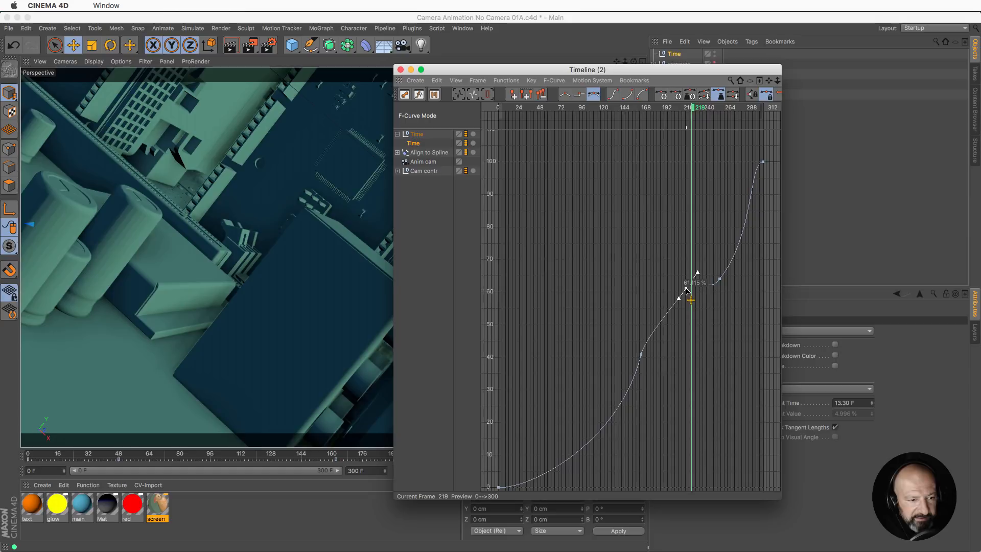
mouse_move(627, 342)
mouse_down()
mouse_move(653, 373)
mouse_move(646, 344)
mouse_up()
drag(687, 290, 672, 309)
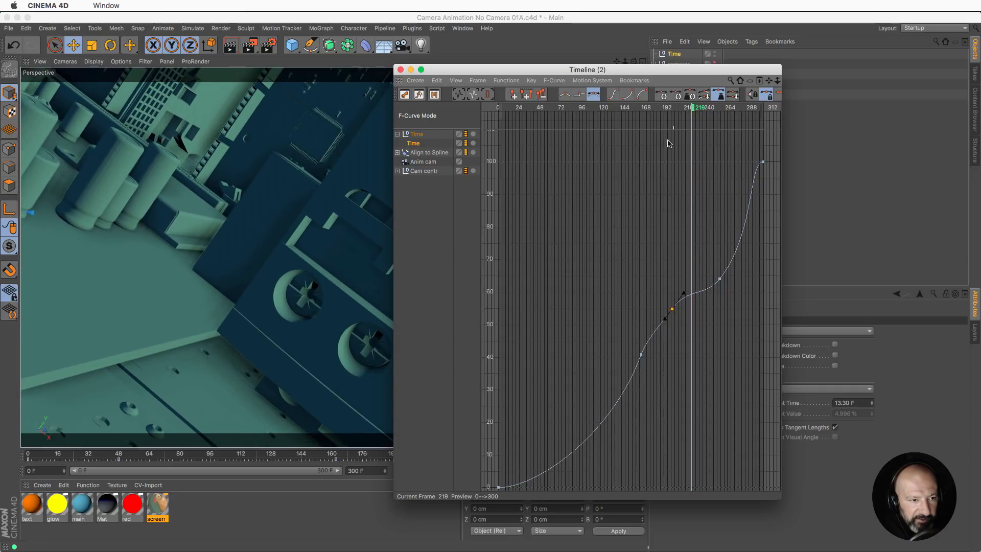
Shift the three middle Time keys together to earlier frames, with the first of them at about frame 108, and check the camera there
mouse_move(661, 110)
mouse_down()
mouse_move(694, 110)
mouse_move(630, 110)
mouse_move(652, 109)
mouse_move(662, 123)
mouse_move(600, 137)
mouse_up()
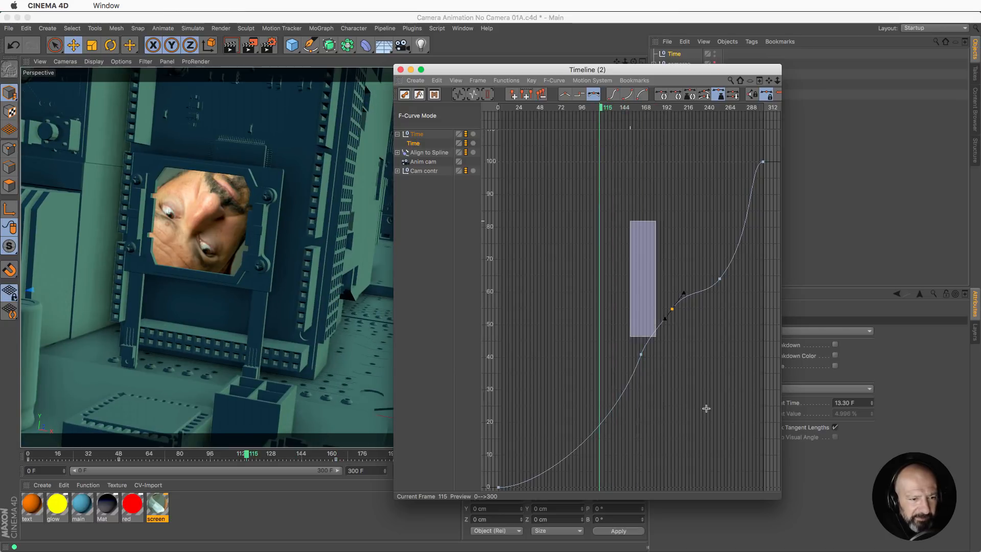
drag(707, 409, 746, 431)
drag(642, 356, 594, 352)
drag(516, 112, 548, 120)
drag(549, 70, 630, 58)
drag(633, 99, 675, 129)
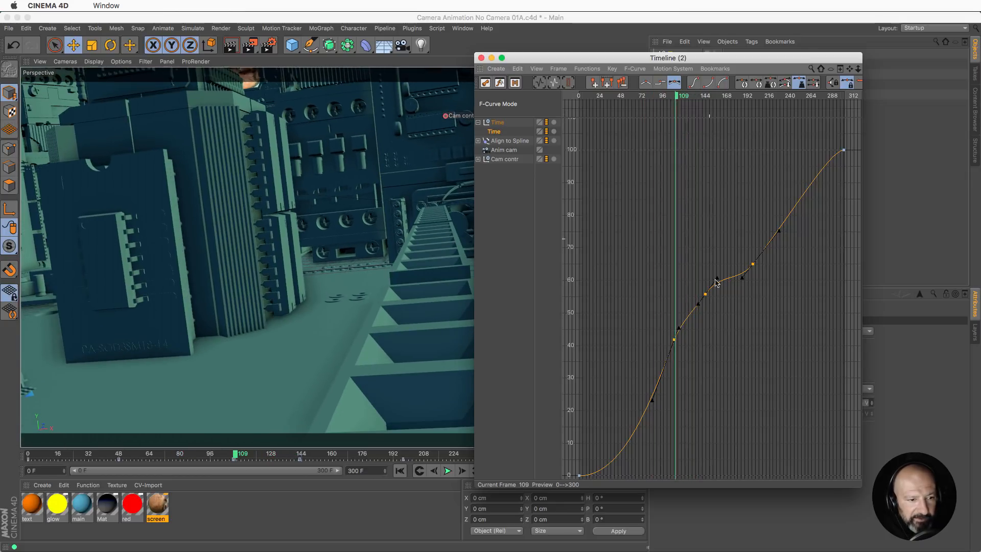
Lower the central Time key to about 54% and move it to about frame 160
drag(706, 296, 695, 307)
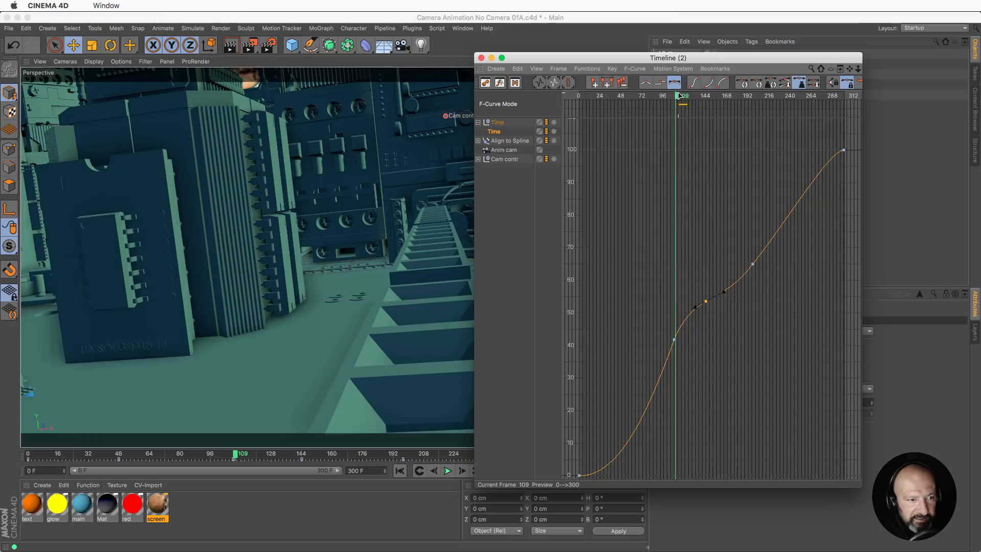
drag(679, 96, 721, 138)
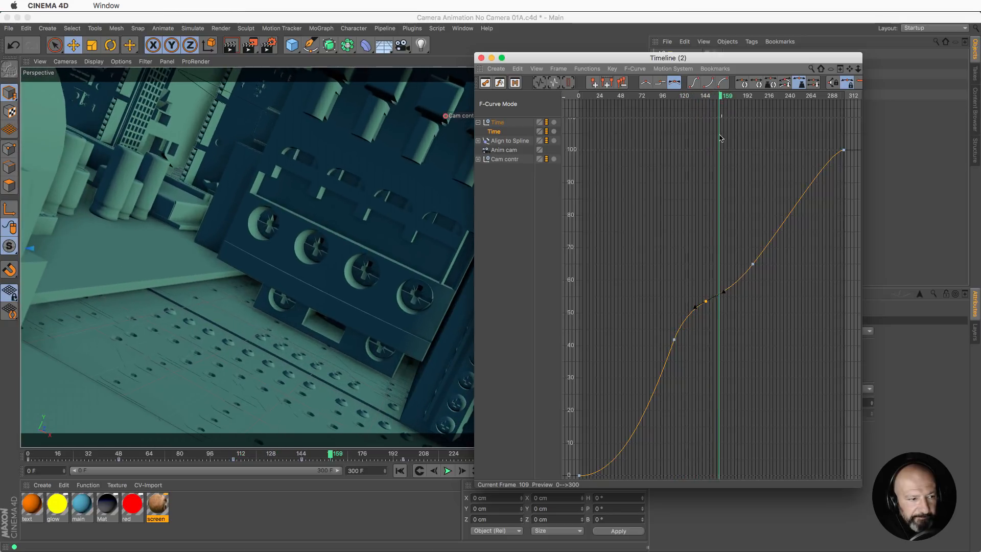
drag(707, 303, 719, 303)
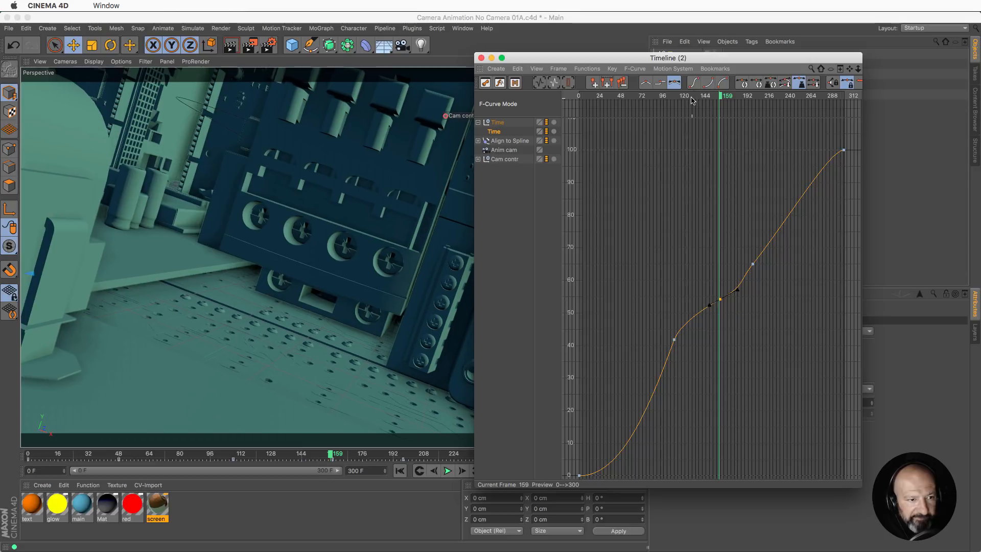
Scrub to the end title and raise the second-to-last Time key to about 71% at about frame 203
drag(692, 100, 831, 118)
click(753, 264)
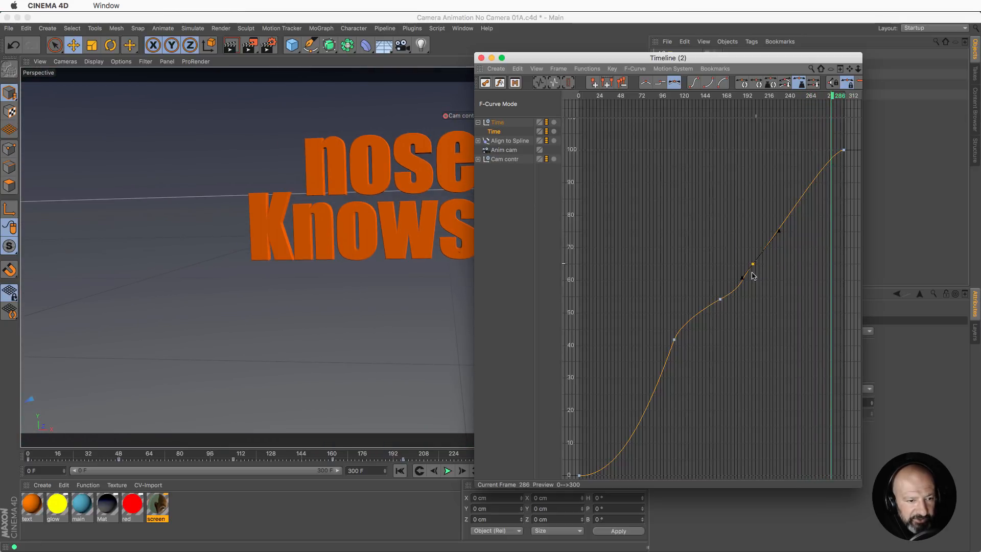
drag(743, 280, 760, 243)
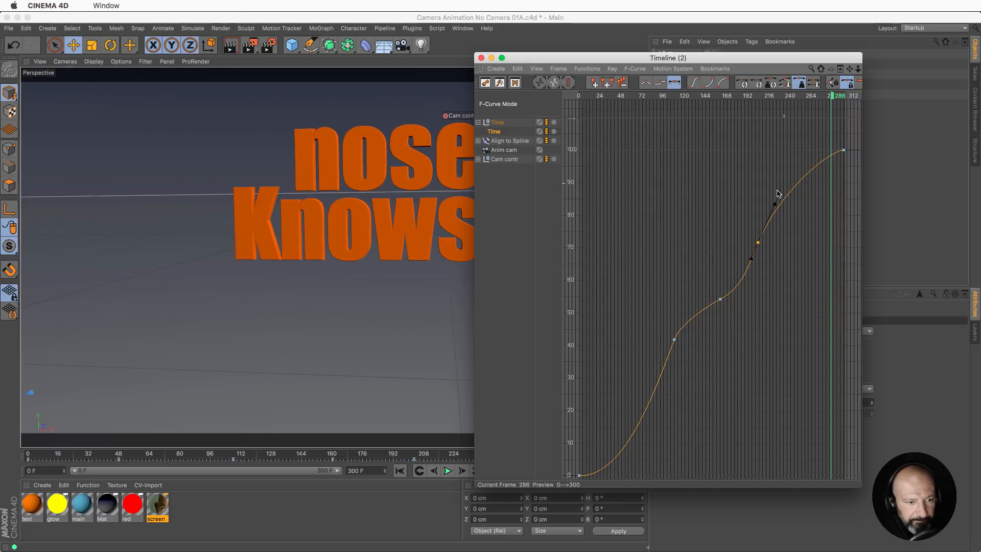
Fine-tune the central Time key to frame 162 and about 53%
click(721, 299)
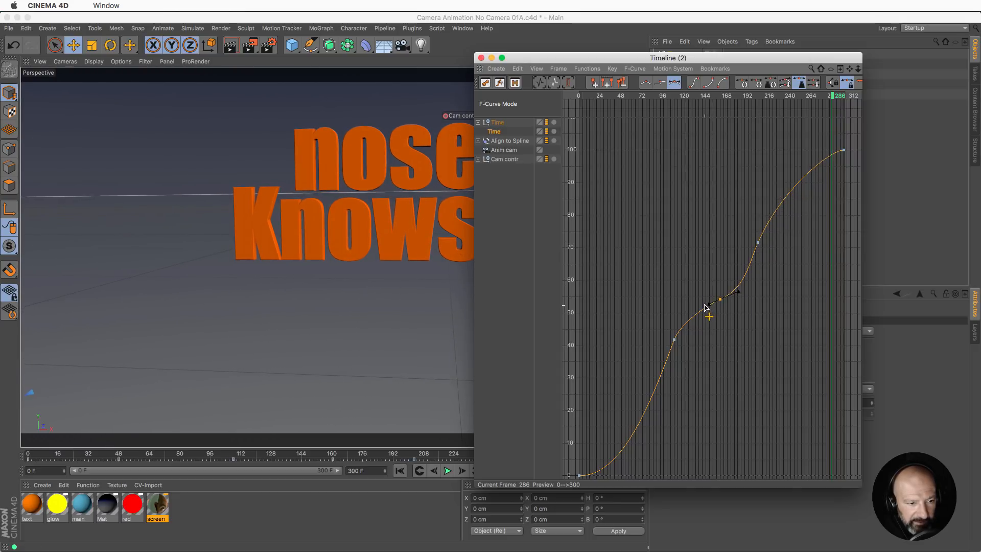
mouse_move(664, 322)
mouse_down()
mouse_move(687, 357)
mouse_move(680, 326)
mouse_up()
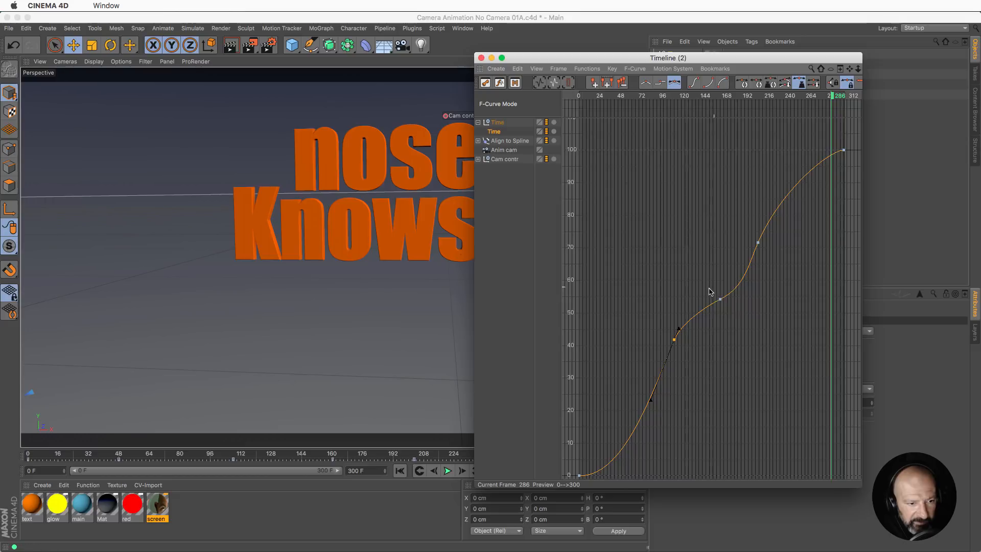
click(720, 299)
drag(722, 306, 702, 314)
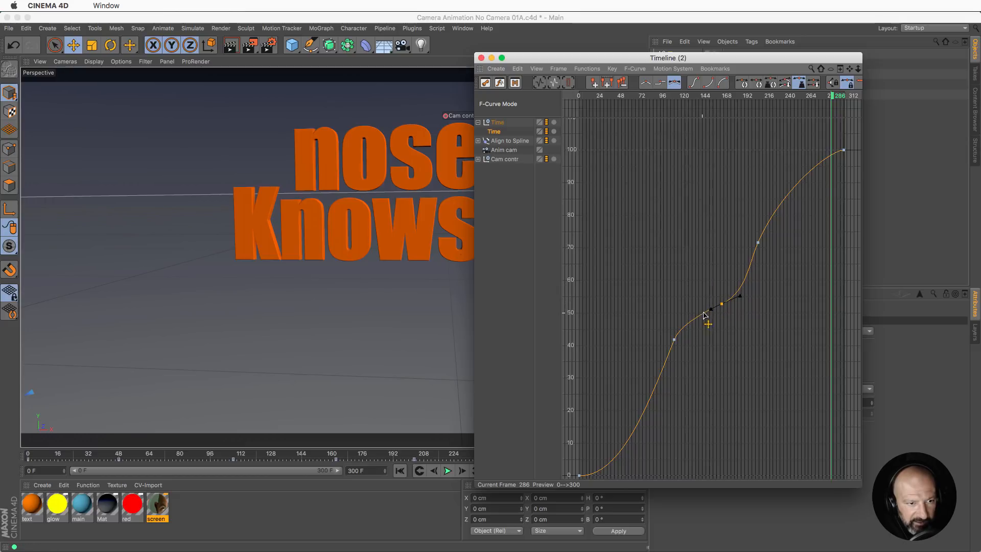
Close the Timeline, play the retimed fly-through from the start, and go to the final frame, 300
click(481, 58)
click(401, 471)
click(447, 471)
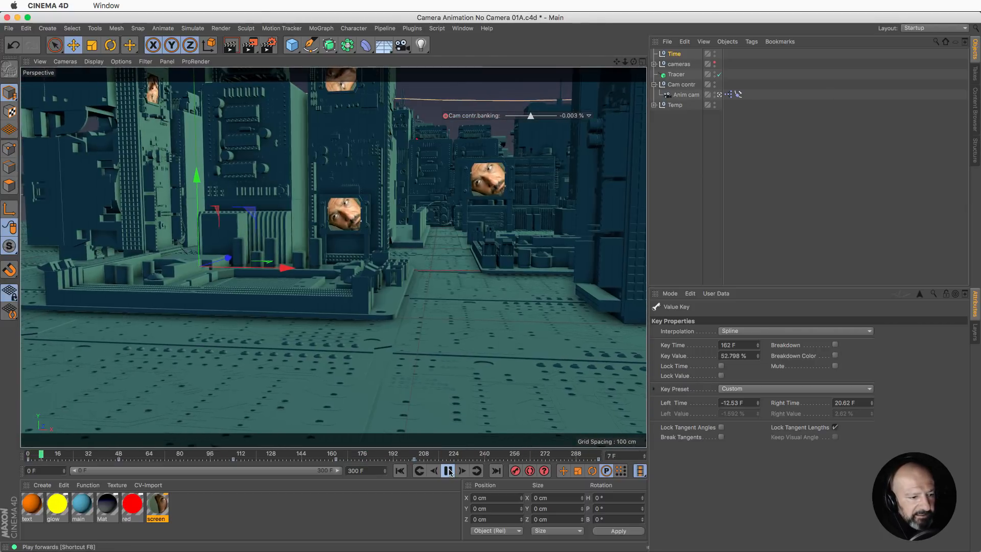
click(448, 474)
drag(537, 455, 658, 451)
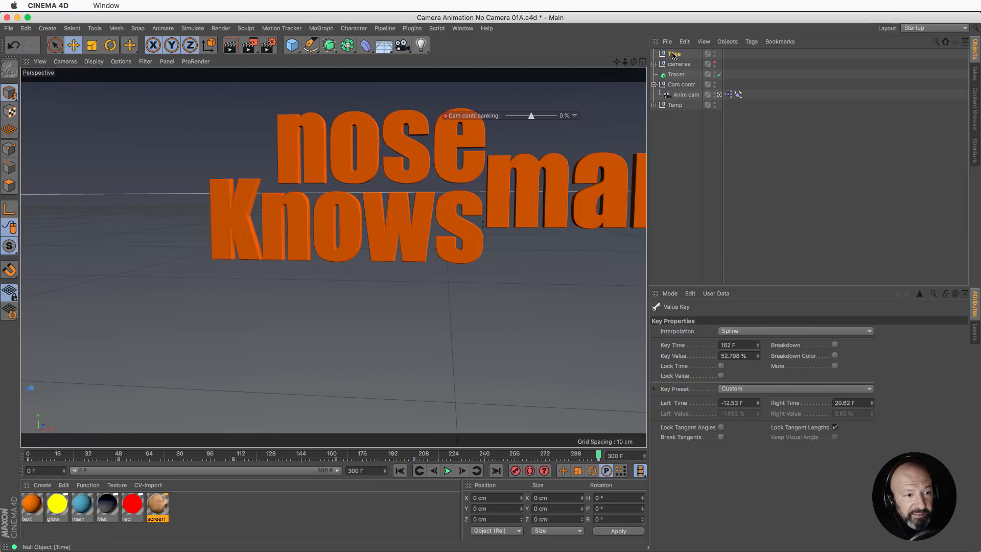
Move the Text object in the Temp group to about X -22.9 cm, Y -43.1 cm to centre the end title, then deselect it at frame 0
click(655, 106)
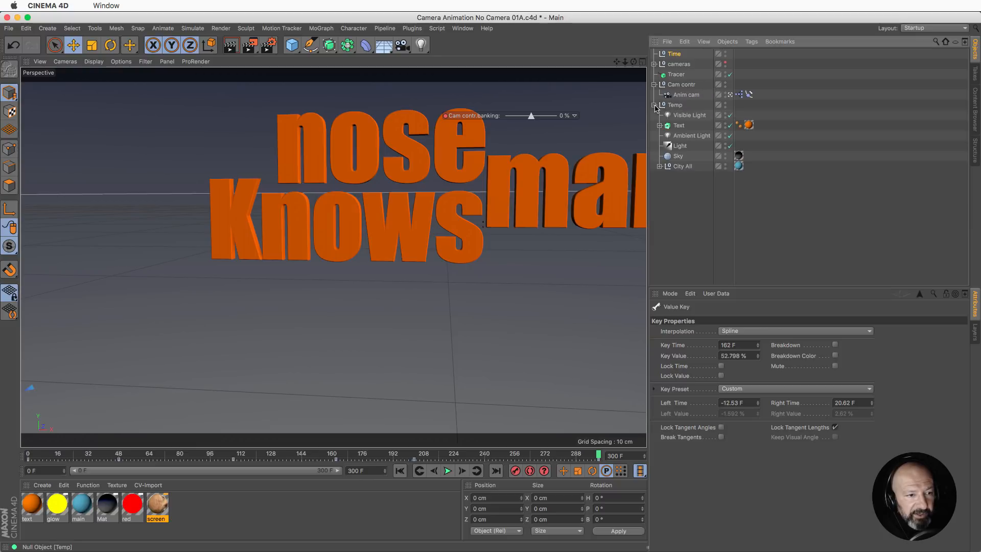
click(679, 125)
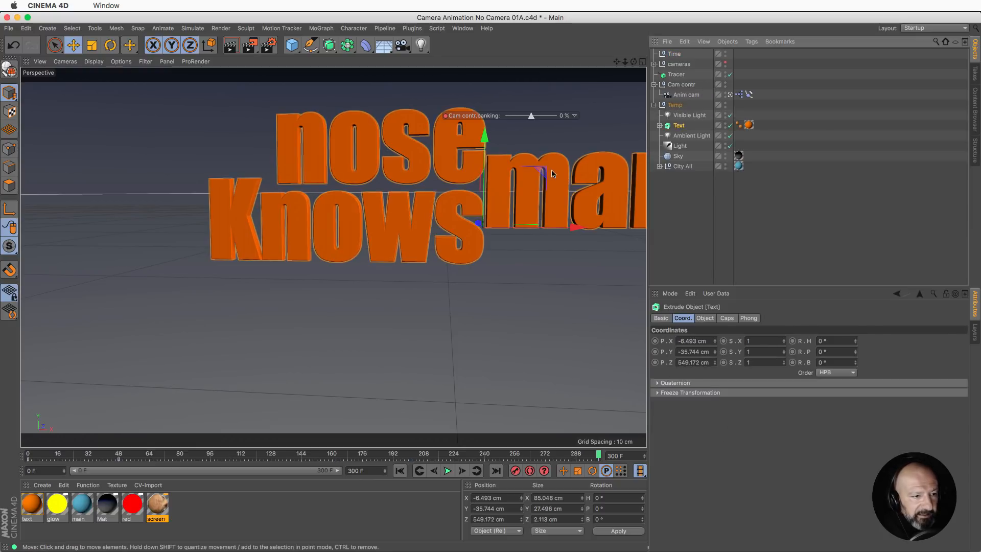
drag(543, 172, 445, 225)
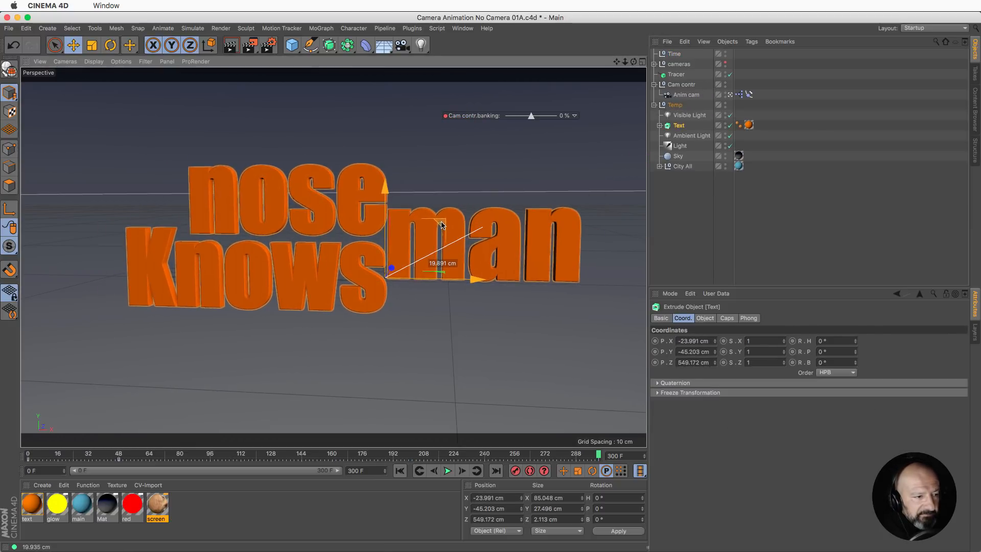
drag(599, 454, 628, 462)
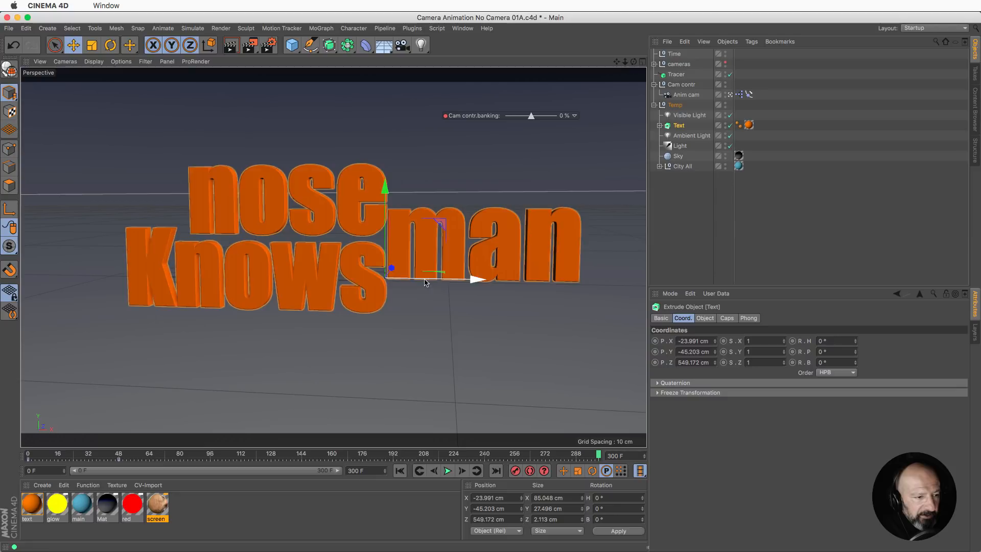
drag(423, 280, 431, 282)
drag(392, 225, 392, 214)
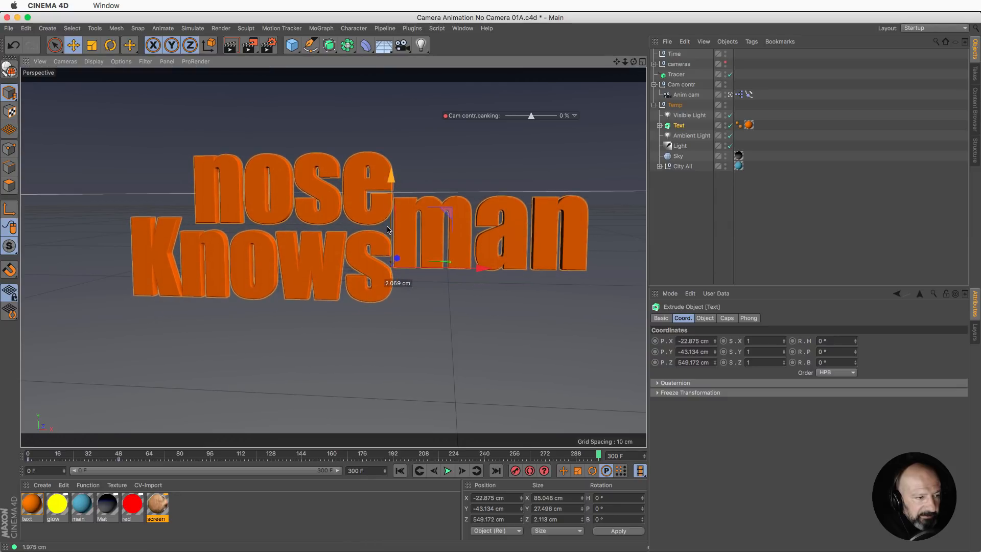
drag(583, 455, 29, 457)
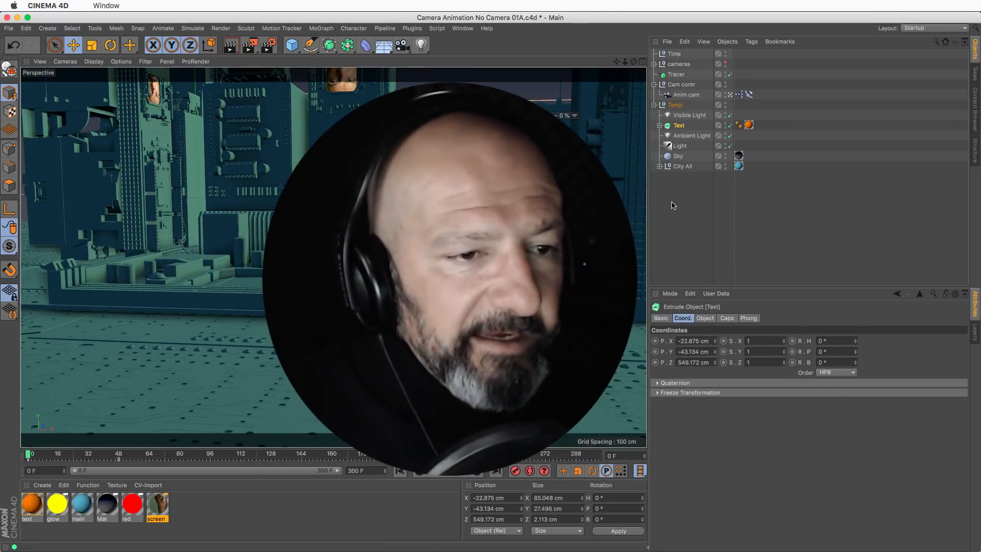
click(674, 206)
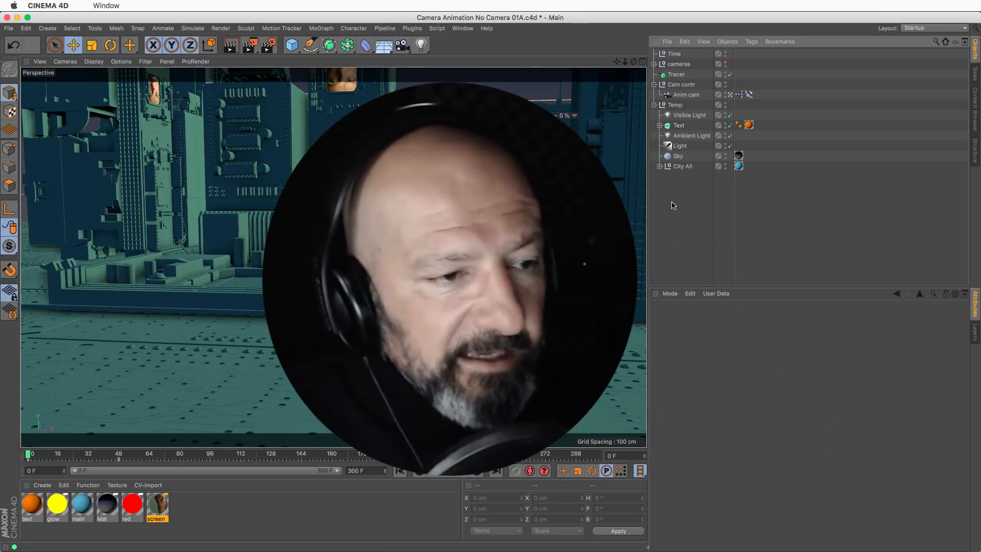